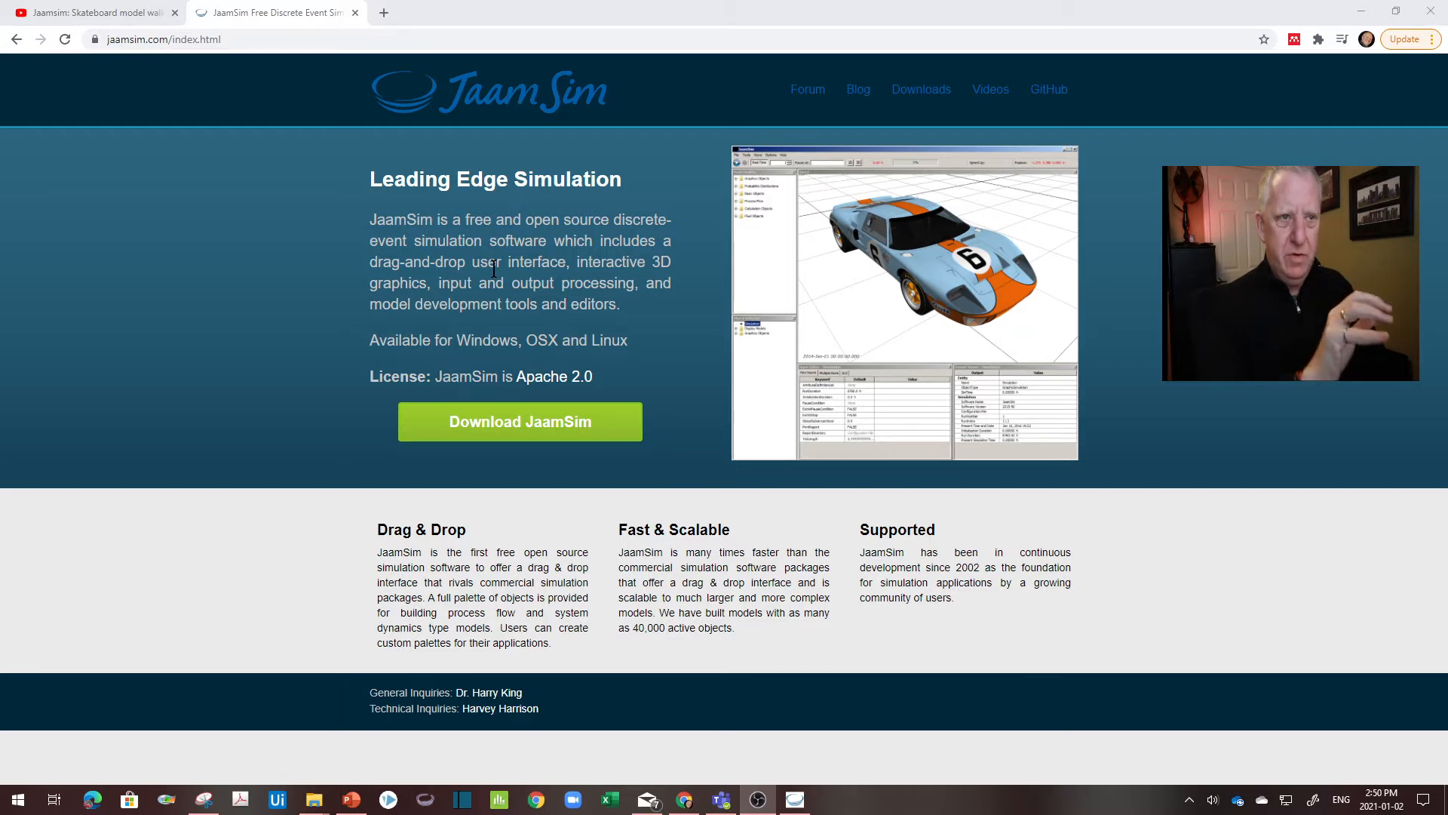
Step: Download the Windows 32-bit version of JaamSim 2020-13 from the JaamSim website and launch the downloaded executable
click(438, 426)
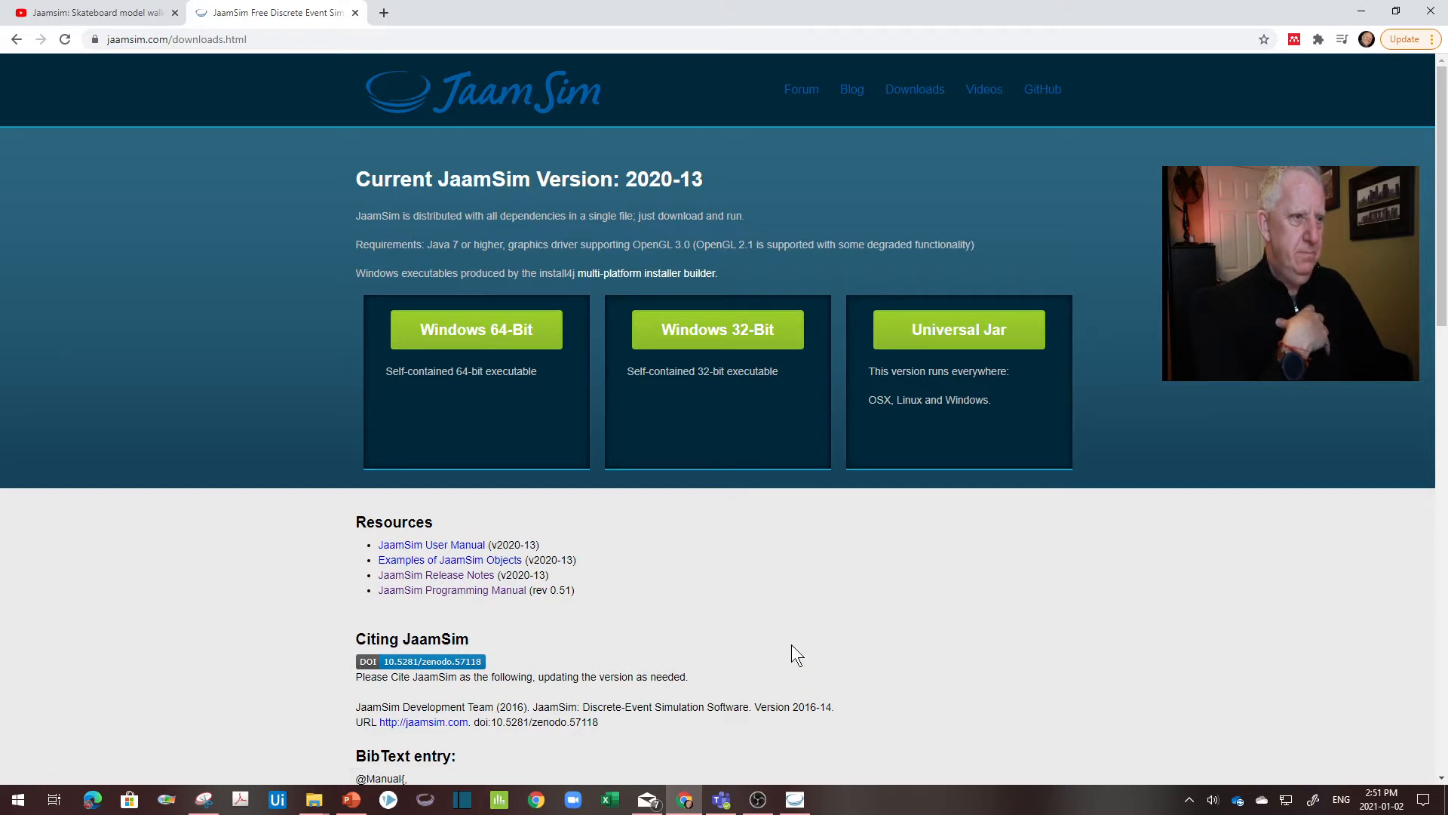
click(647, 341)
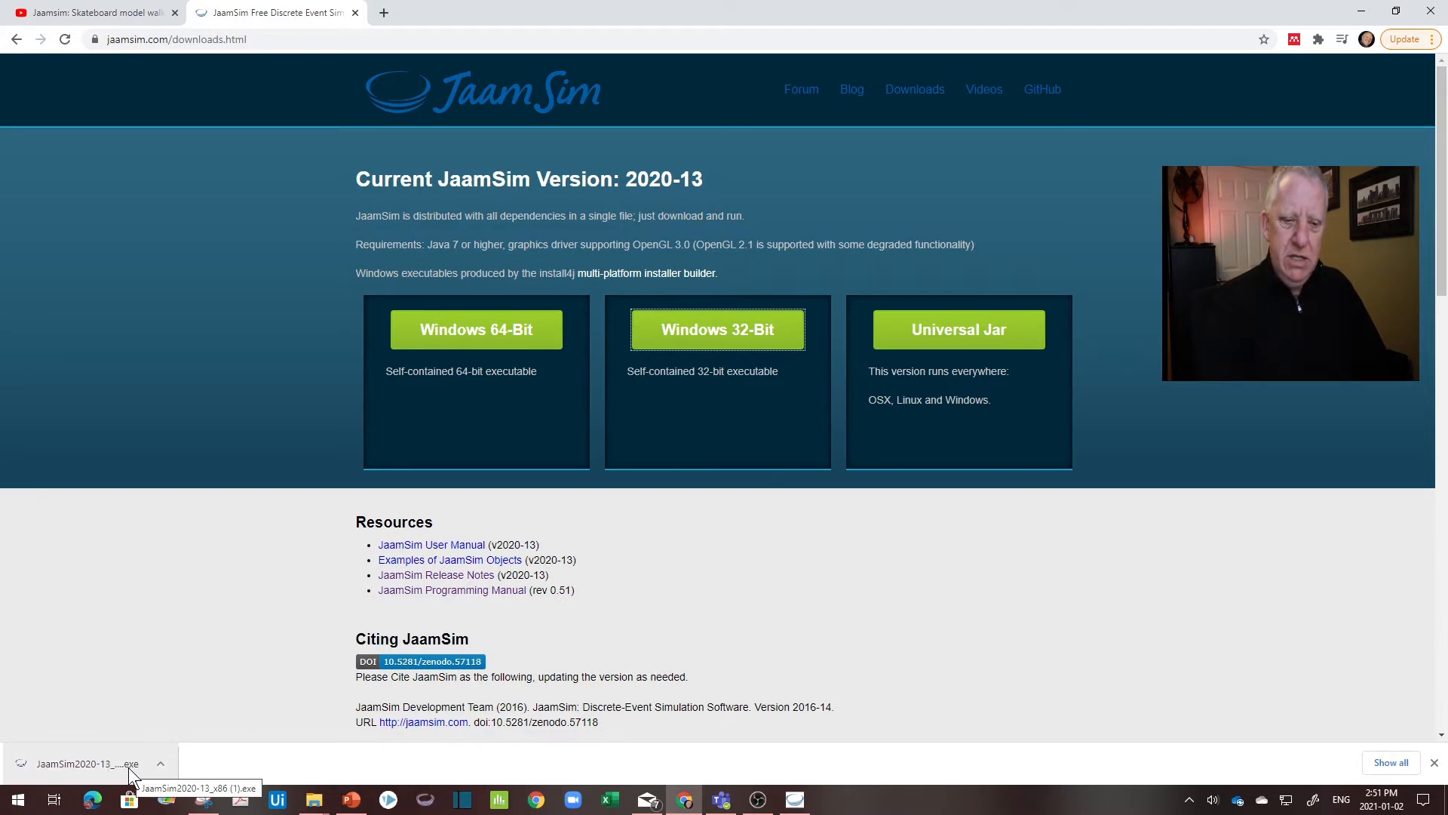
click(88, 765)
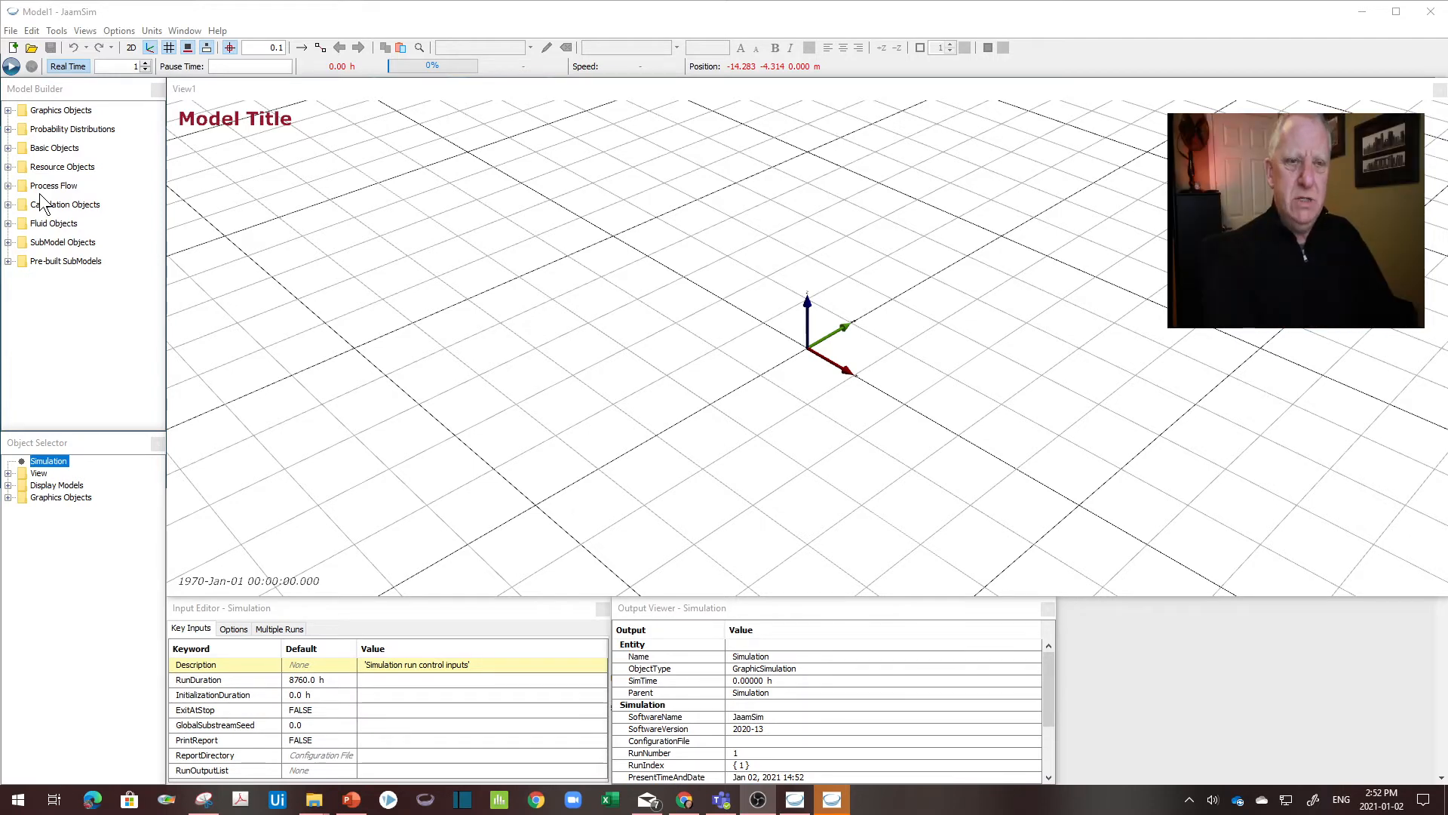
click(320, 608)
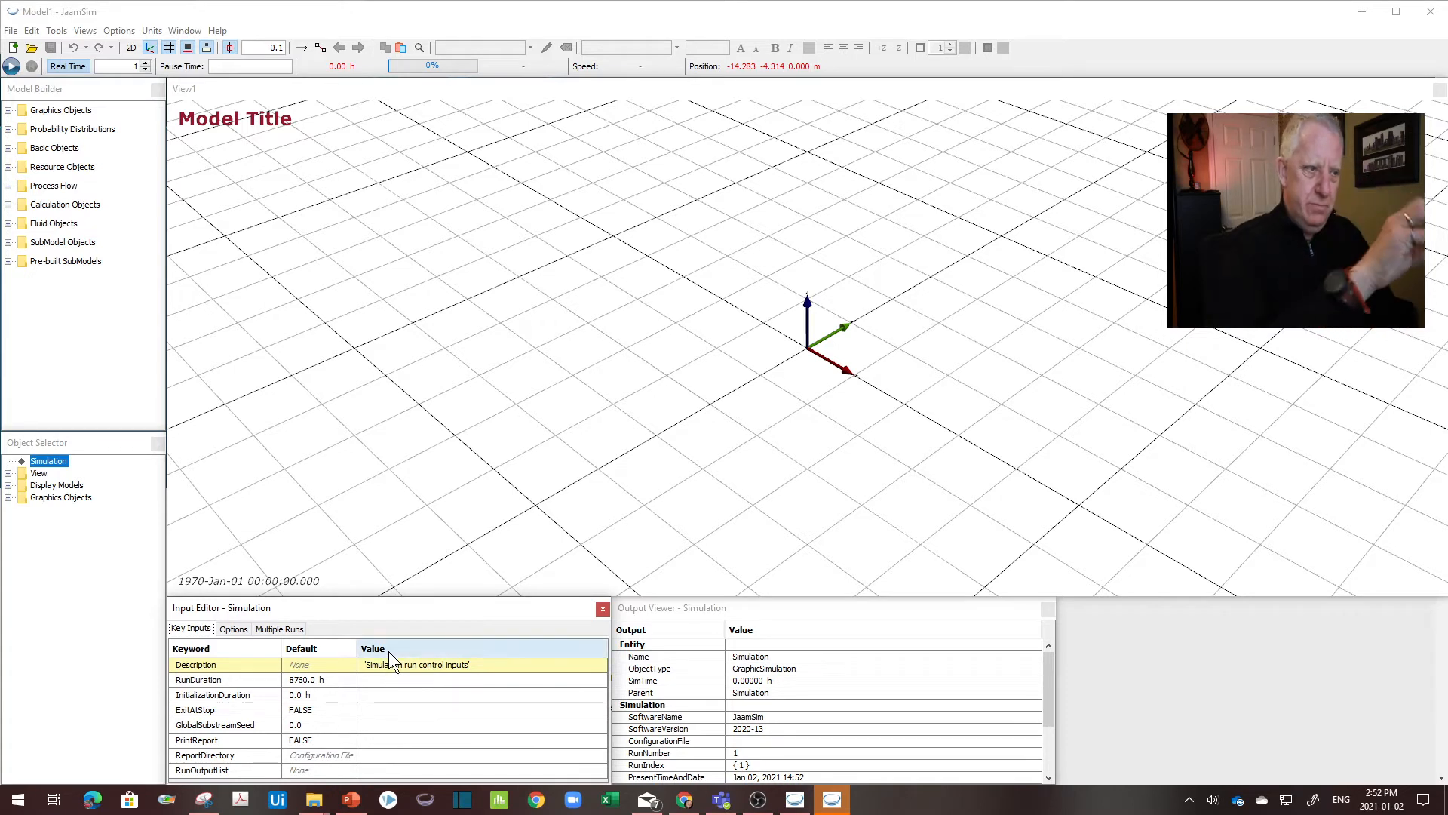
click(711, 609)
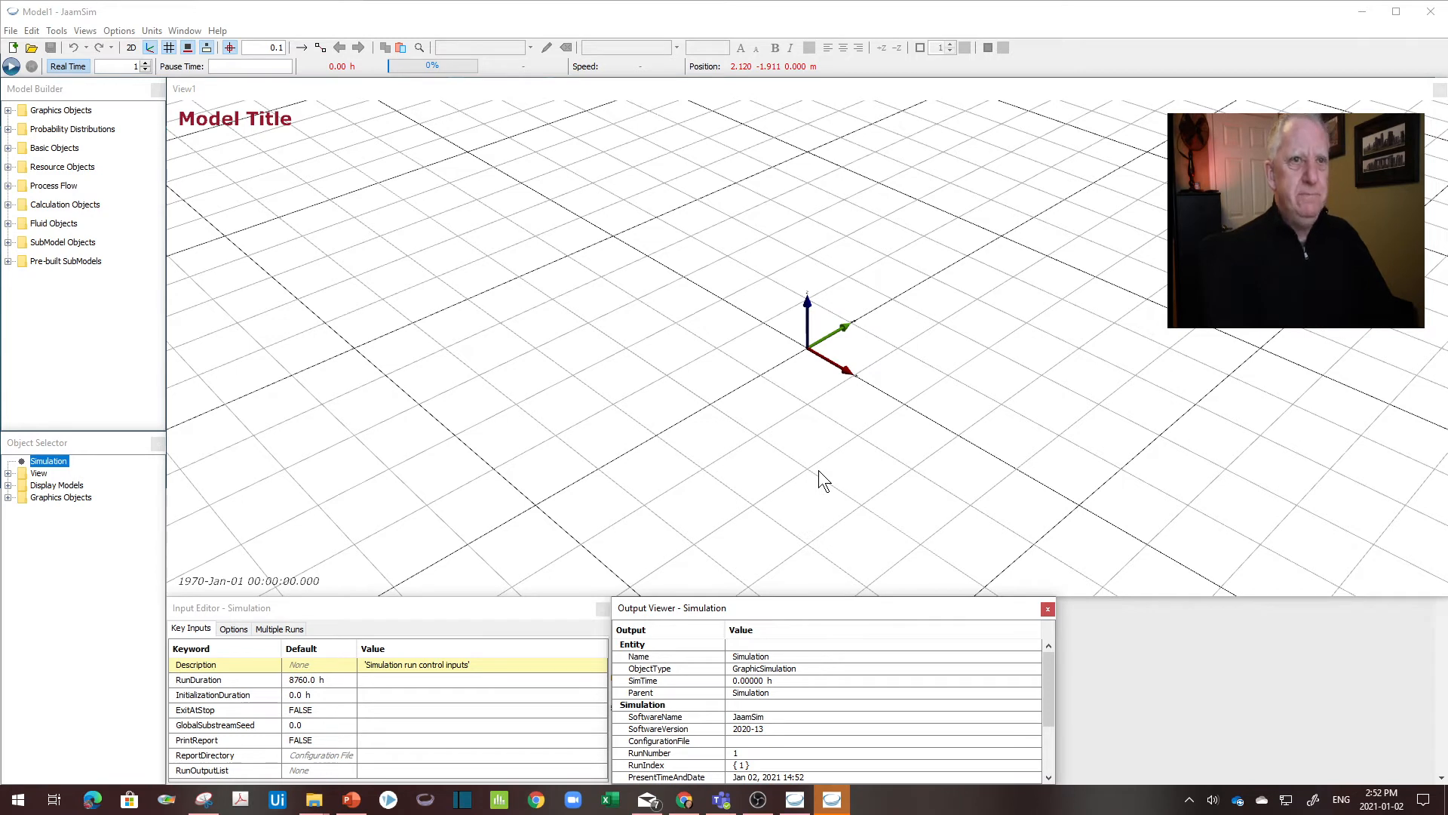
Step: Replace the model title in the view with the professor's title and name followed by "Simple Model"
click(225, 120)
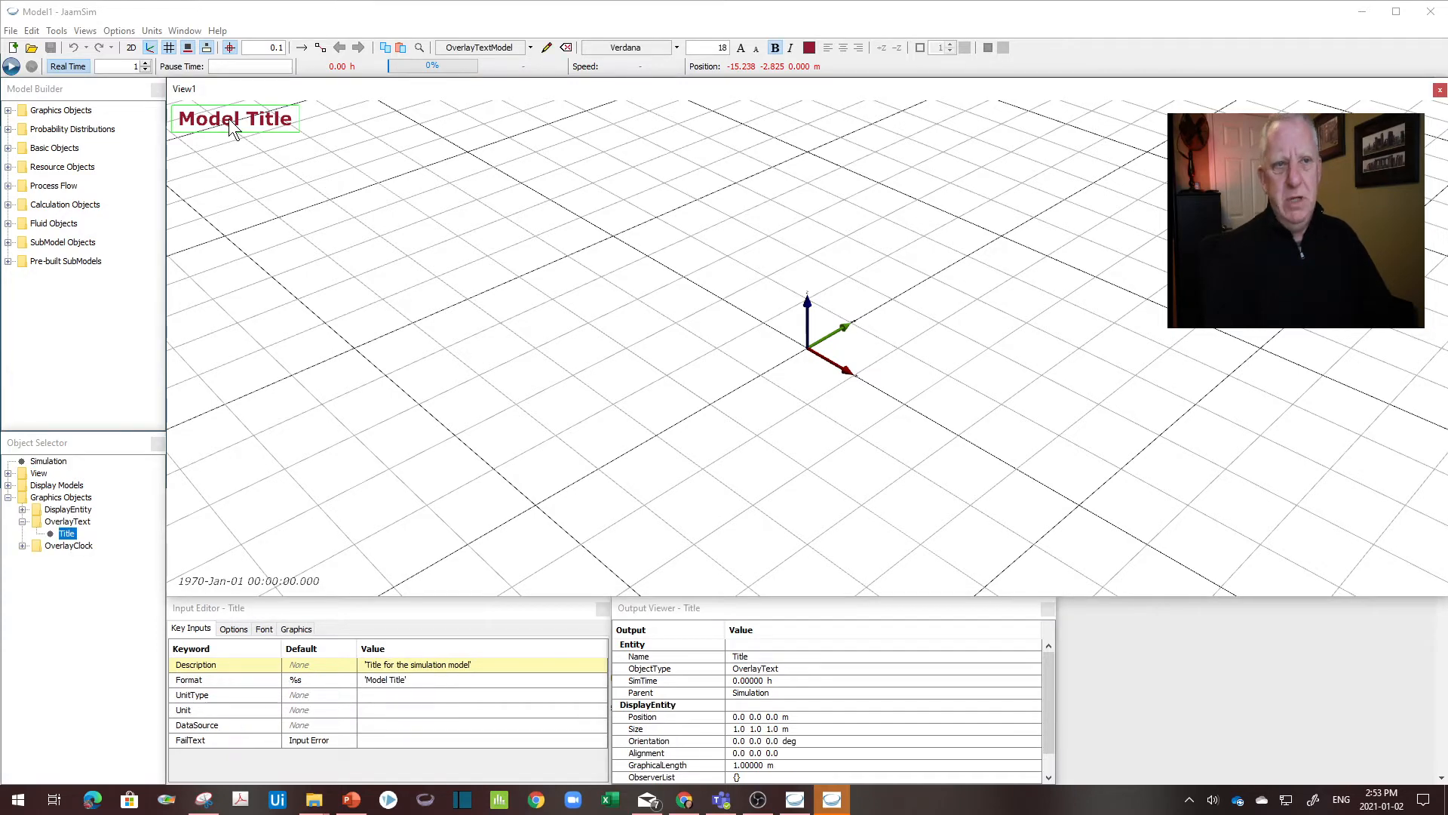
double_click(228, 120)
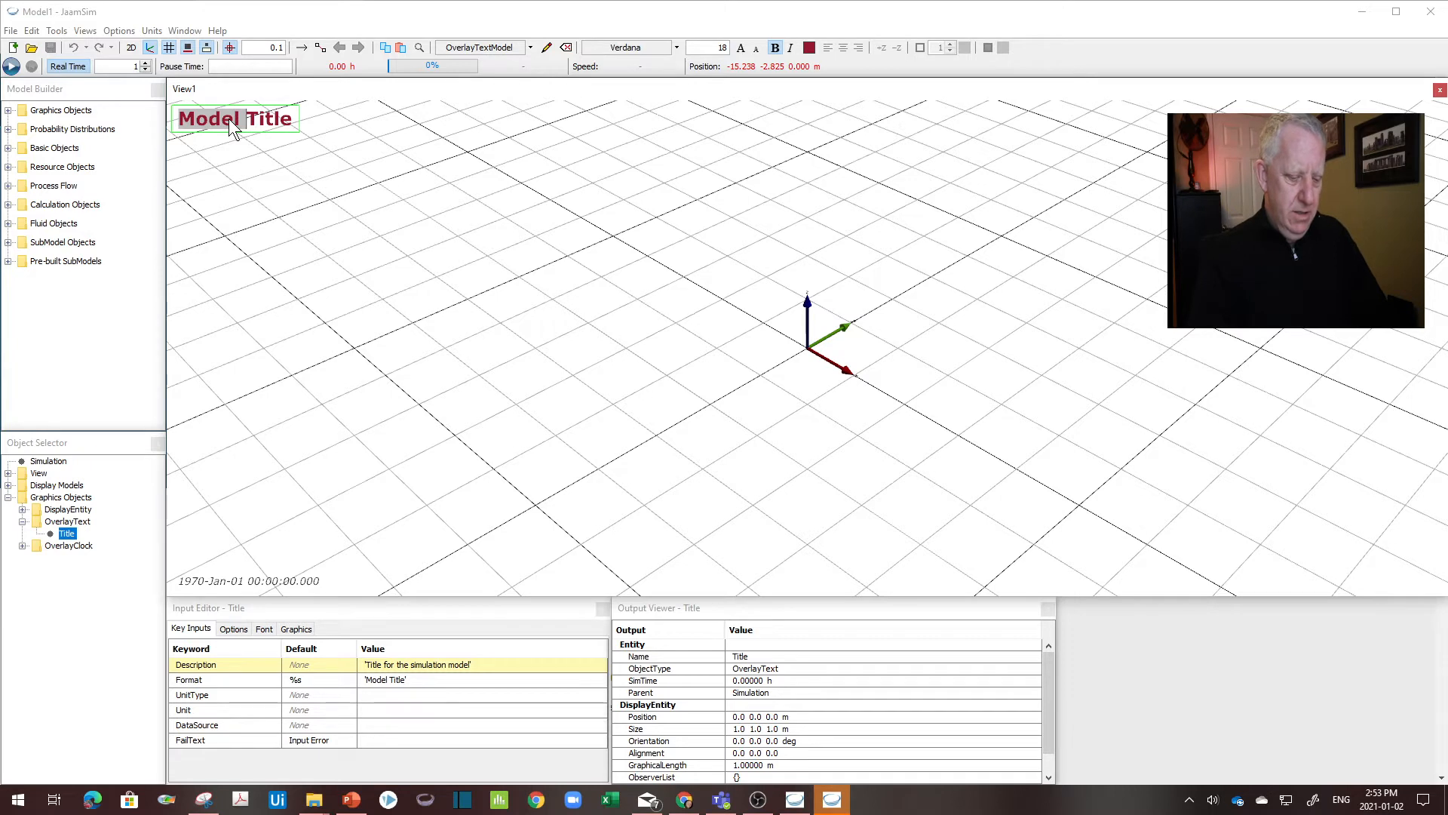
text(Professor)
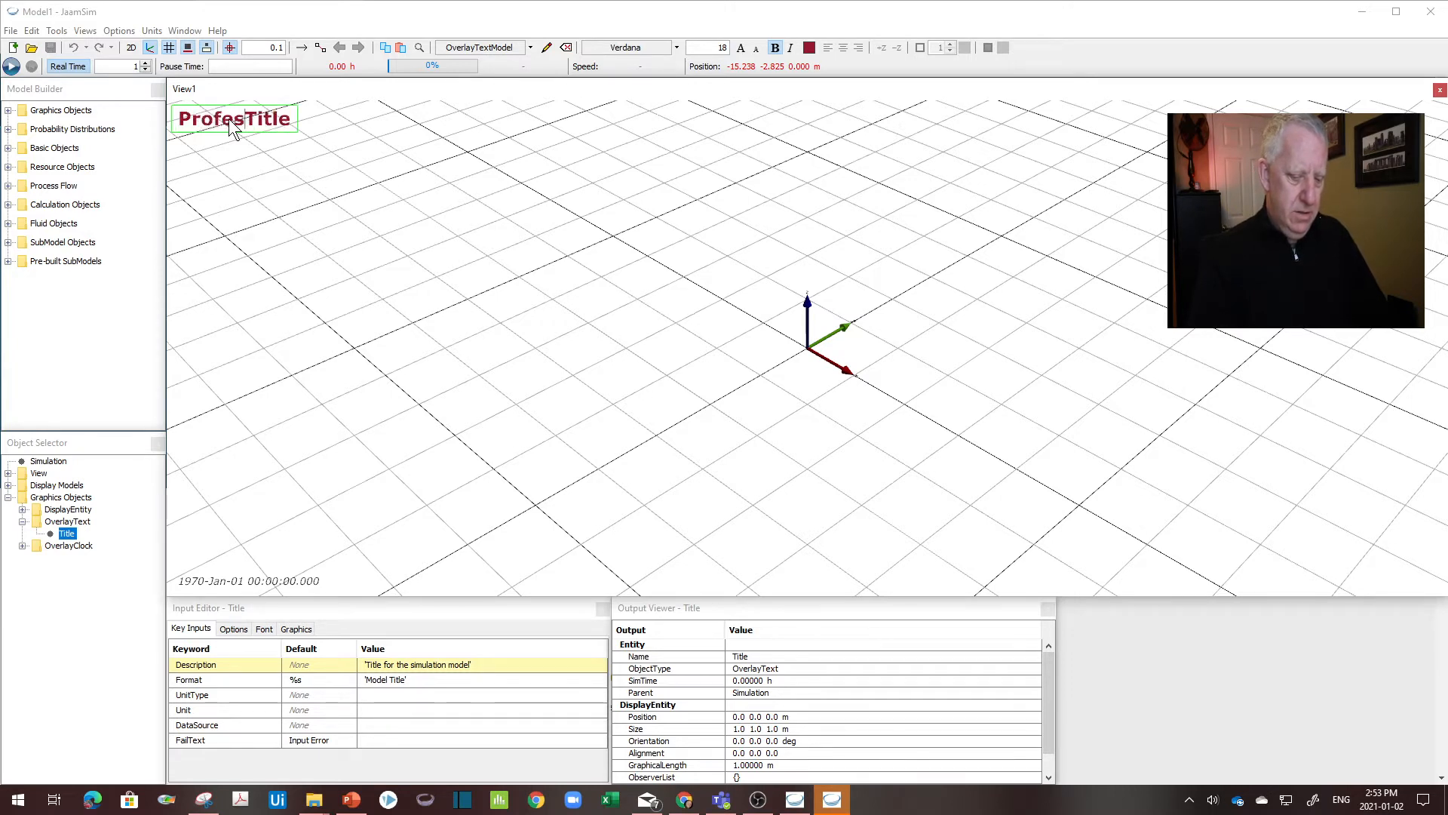
text( Nelson')
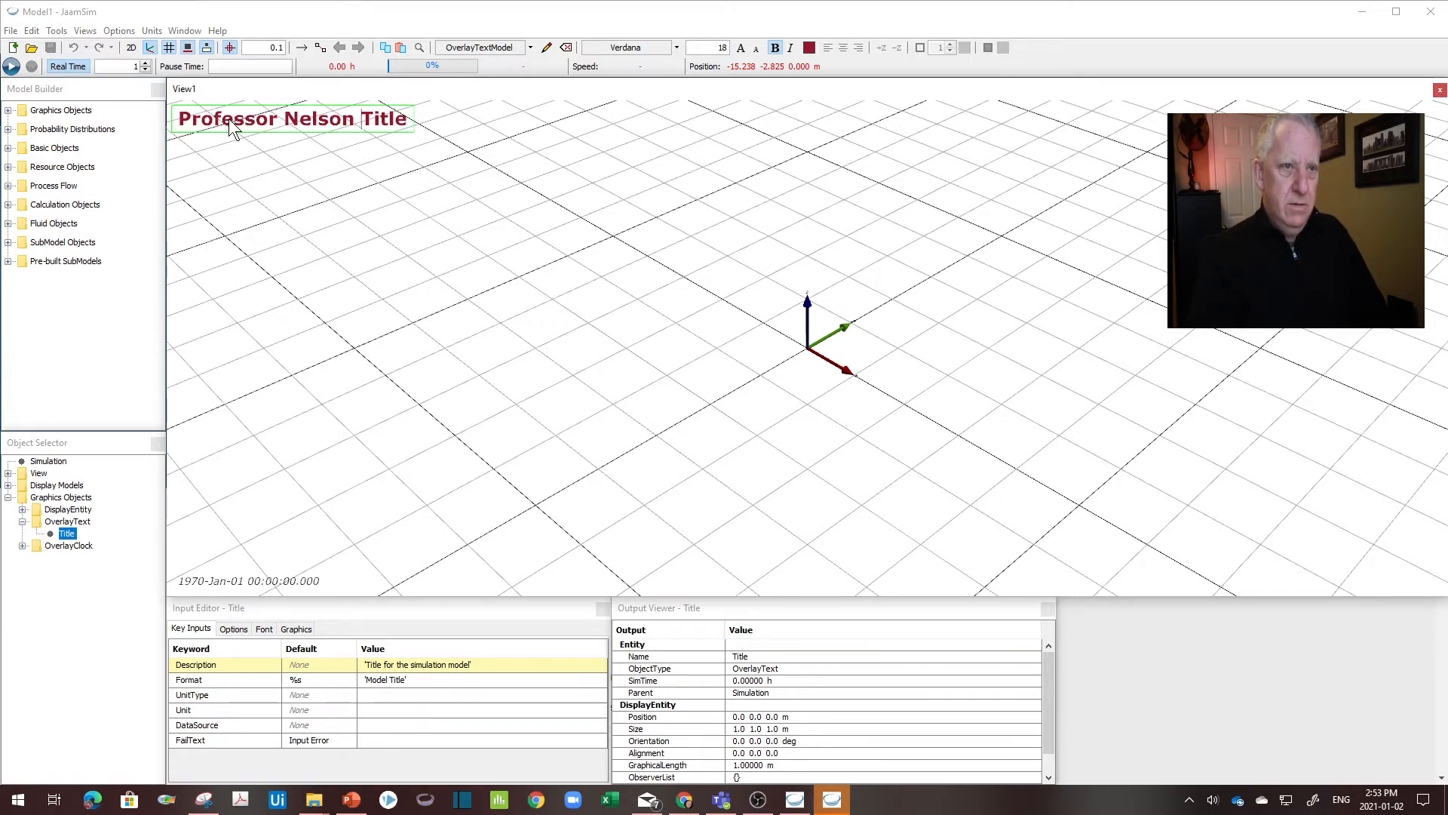
key(Return)
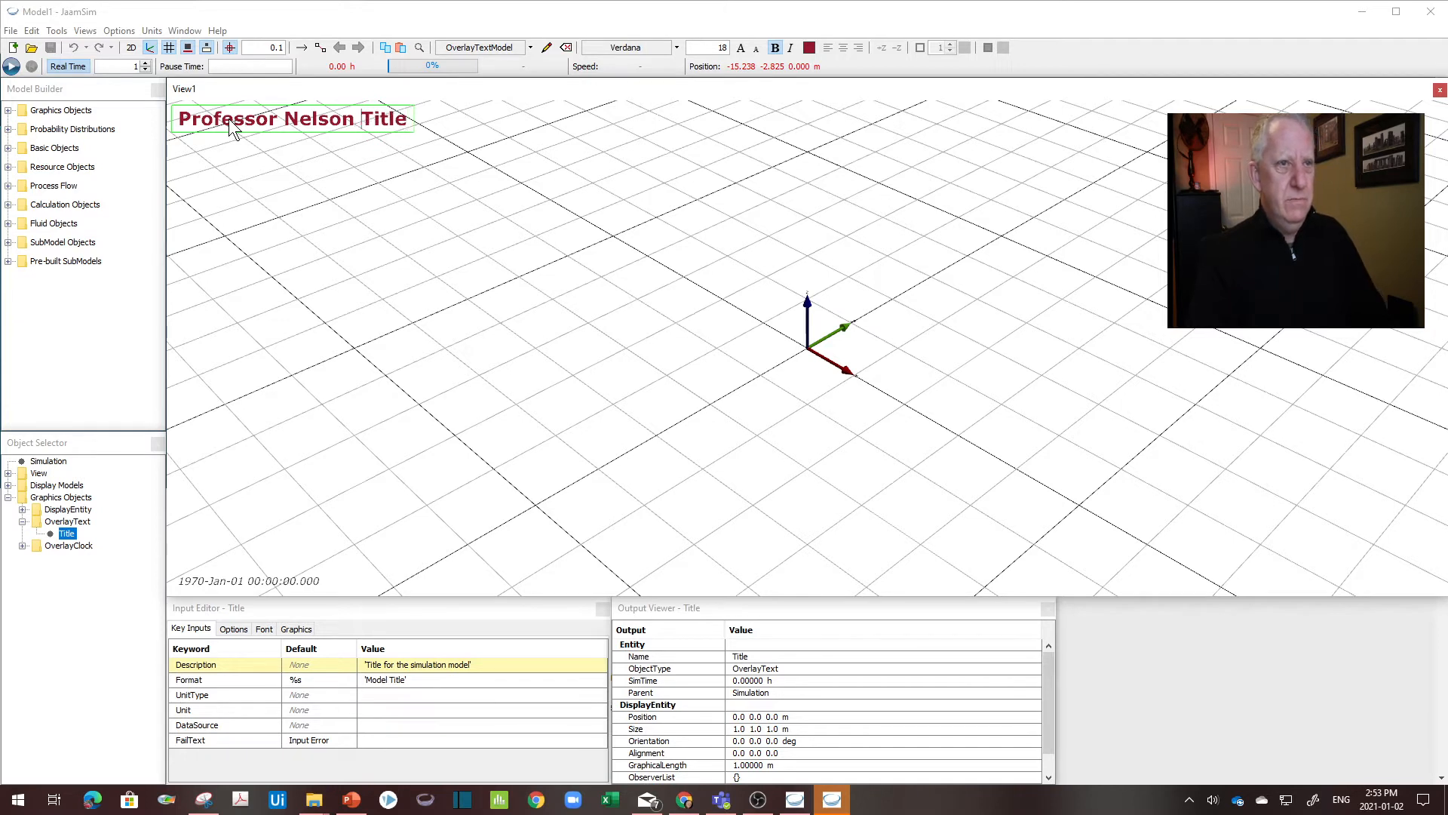
text(Simple )
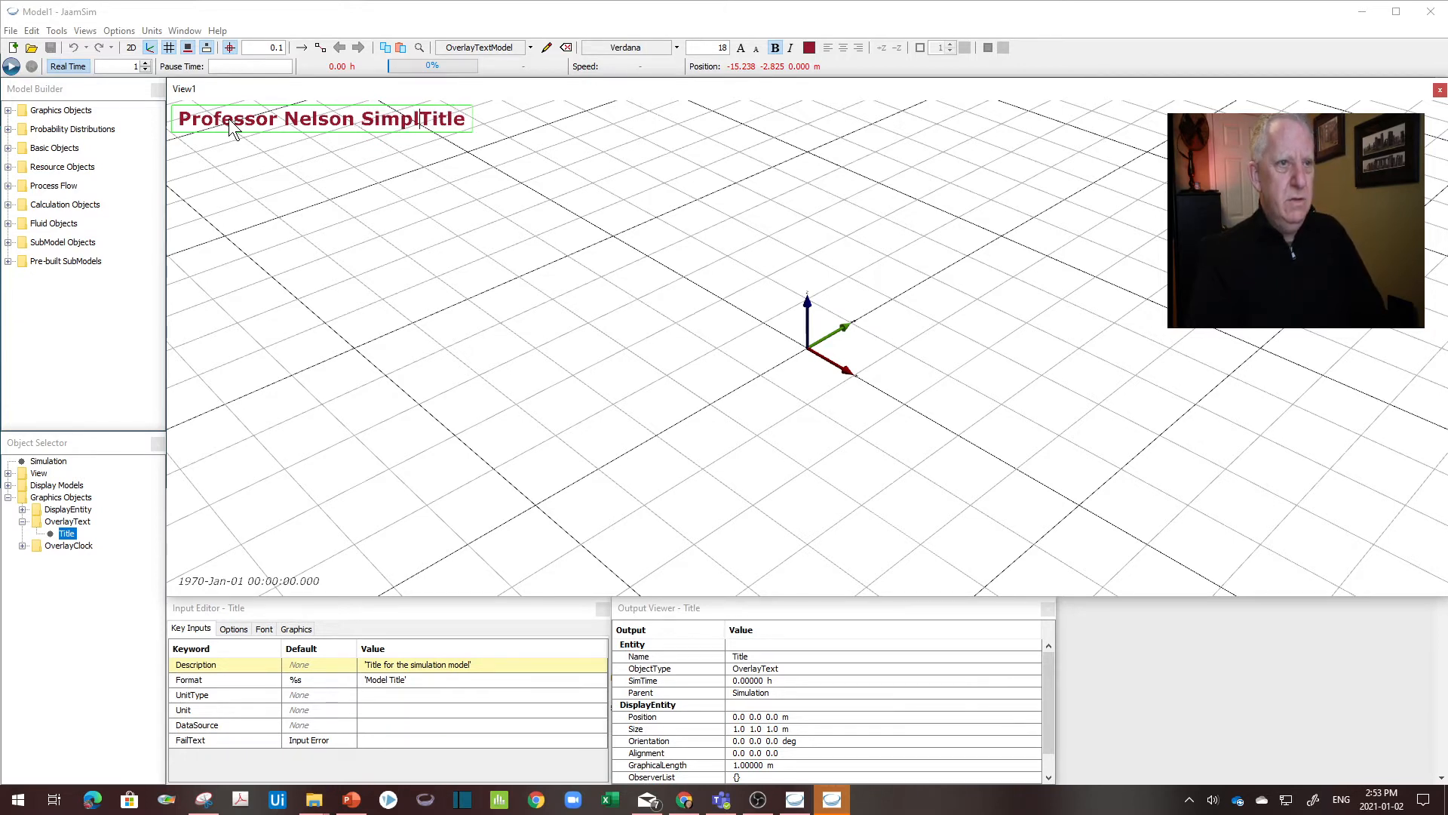
text(Model)
key(Delete)
key(Delete)
key(Delete)
key(Delete)
key(Delete)
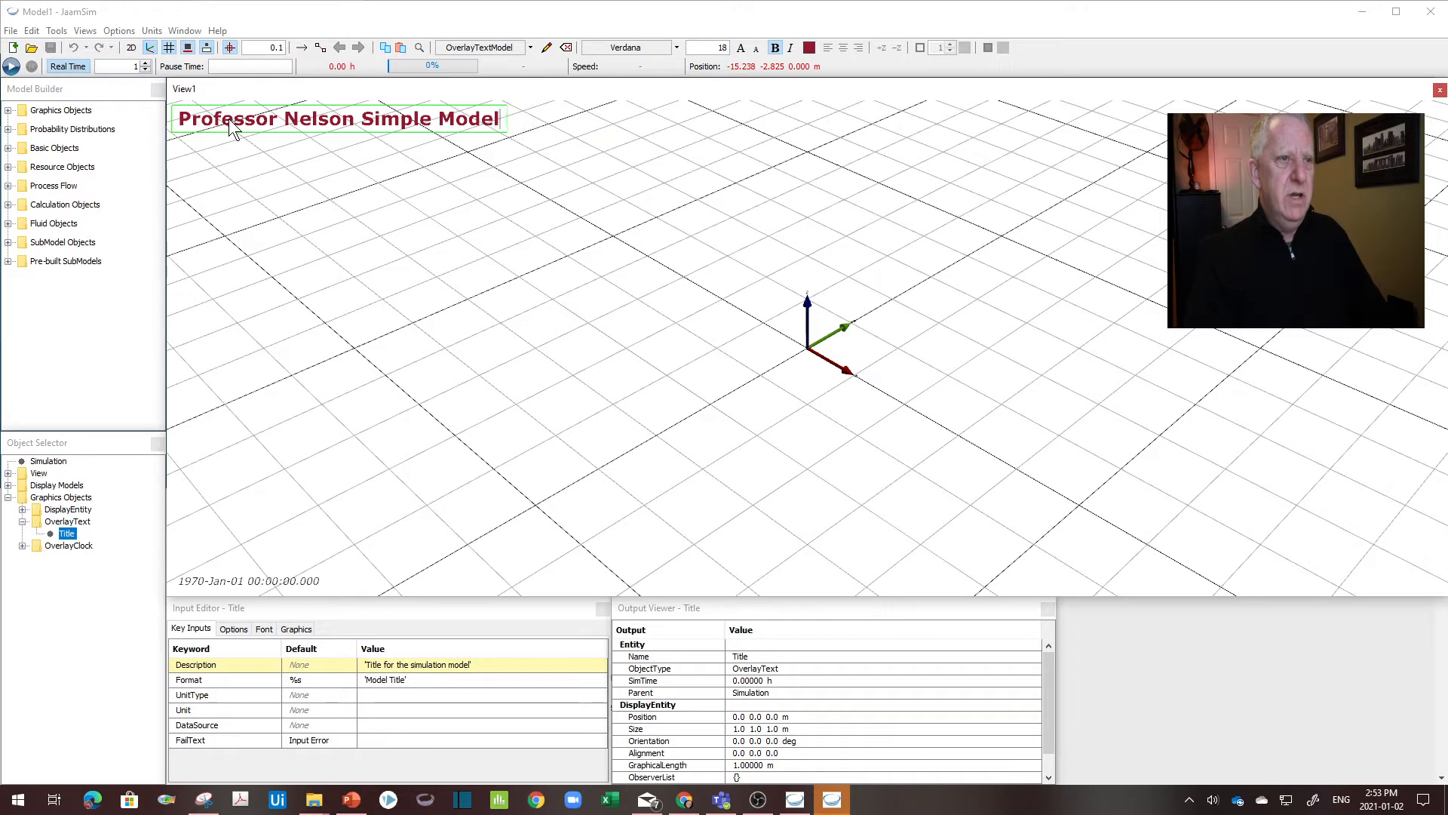
click(231, 188)
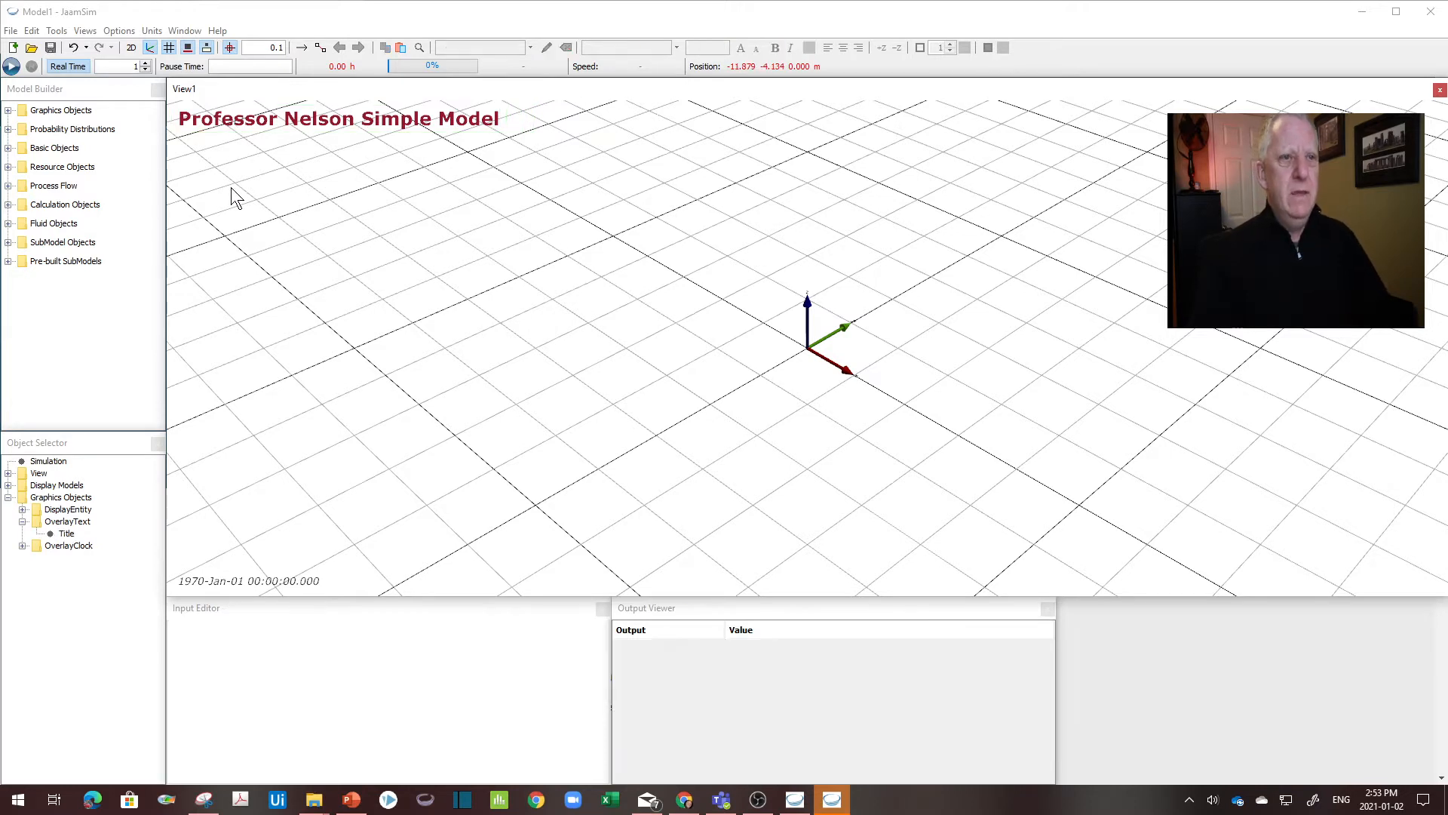
Step: Switch the model view to 2D and hide both the axes and the grid
click(132, 49)
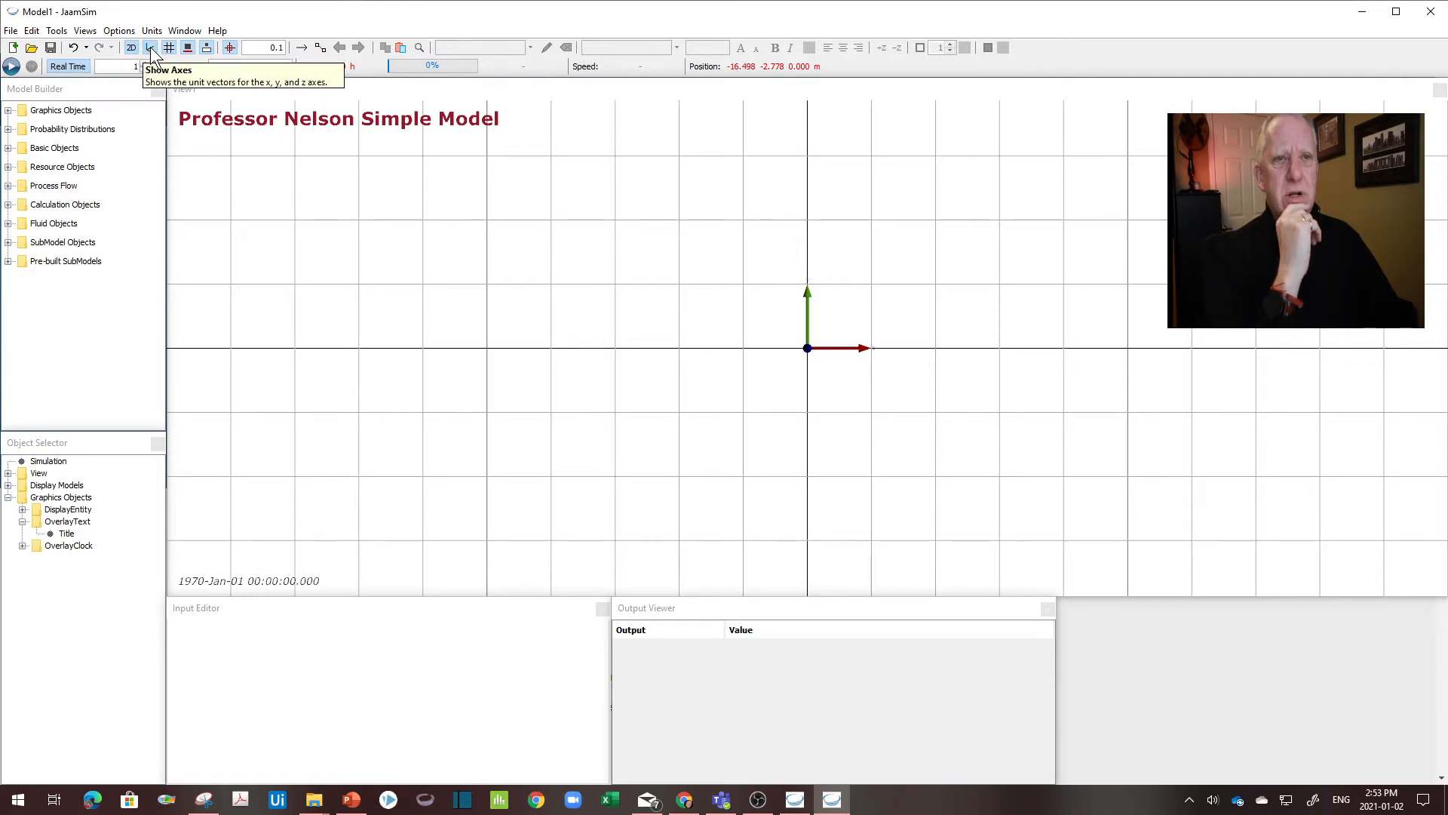
click(151, 49)
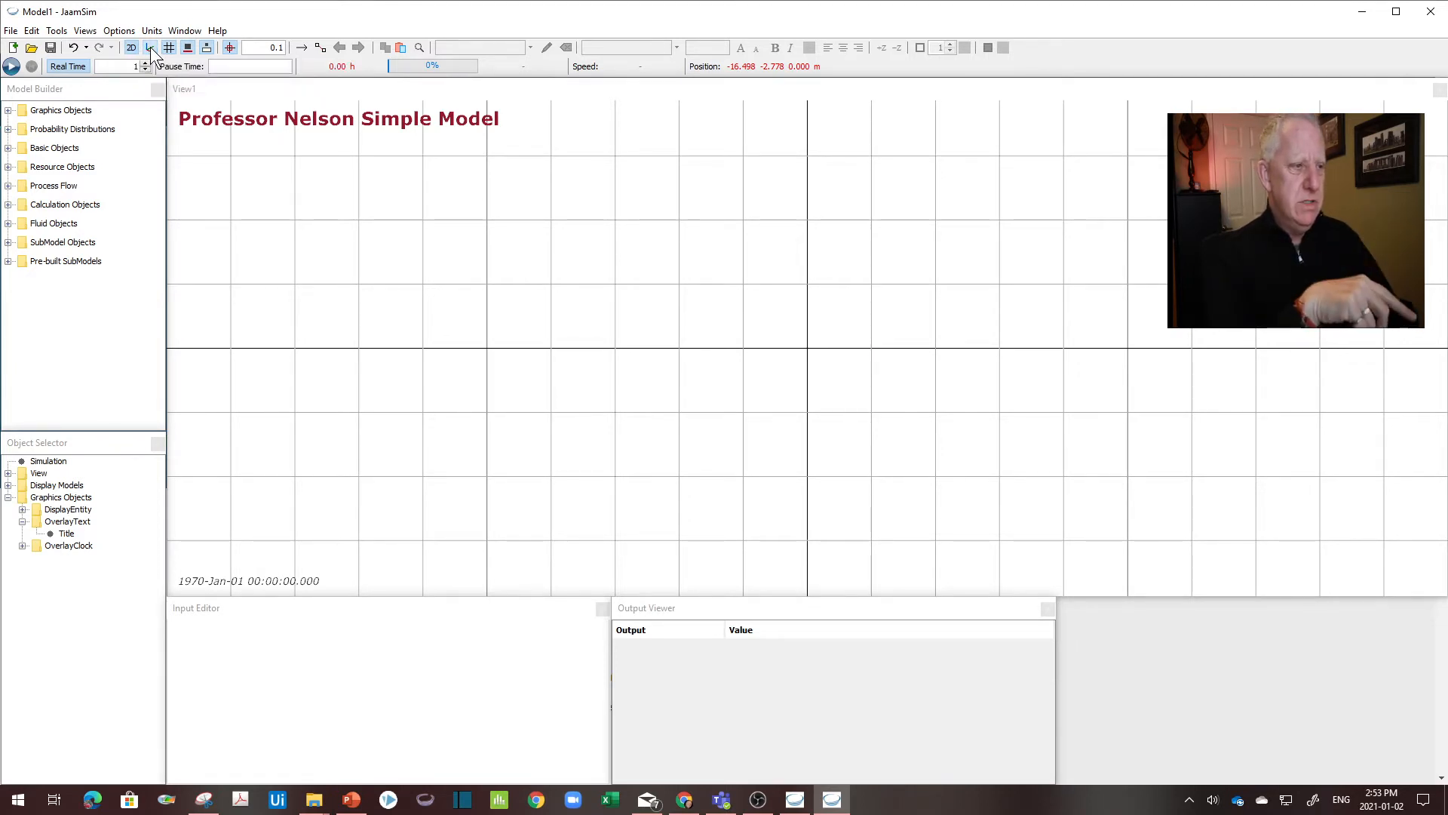
click(169, 47)
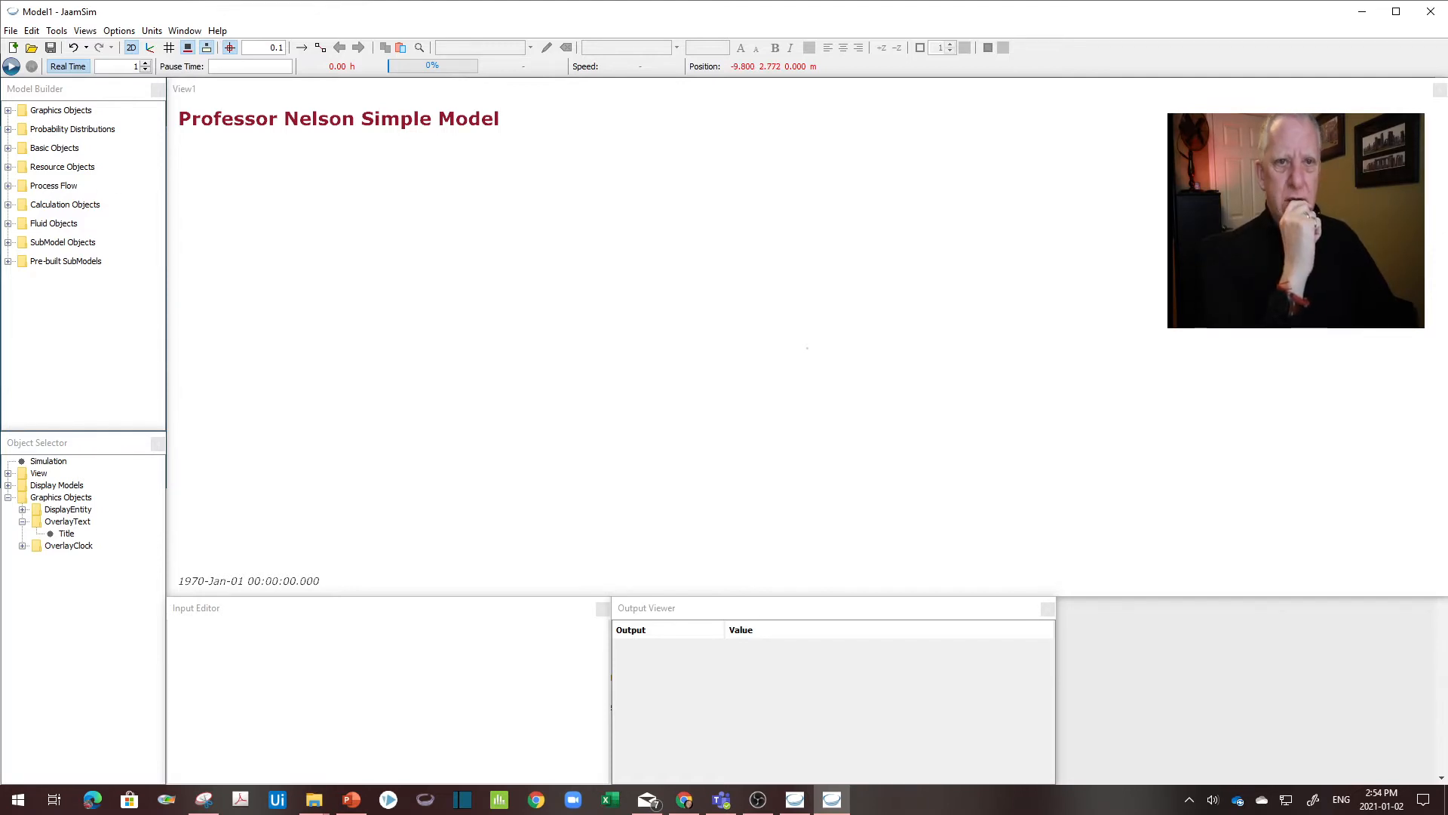
Step: Add a SimEntity from the Process Flow objects to the model, just below the title at about (-7.5, 3.0) m
click(7, 185)
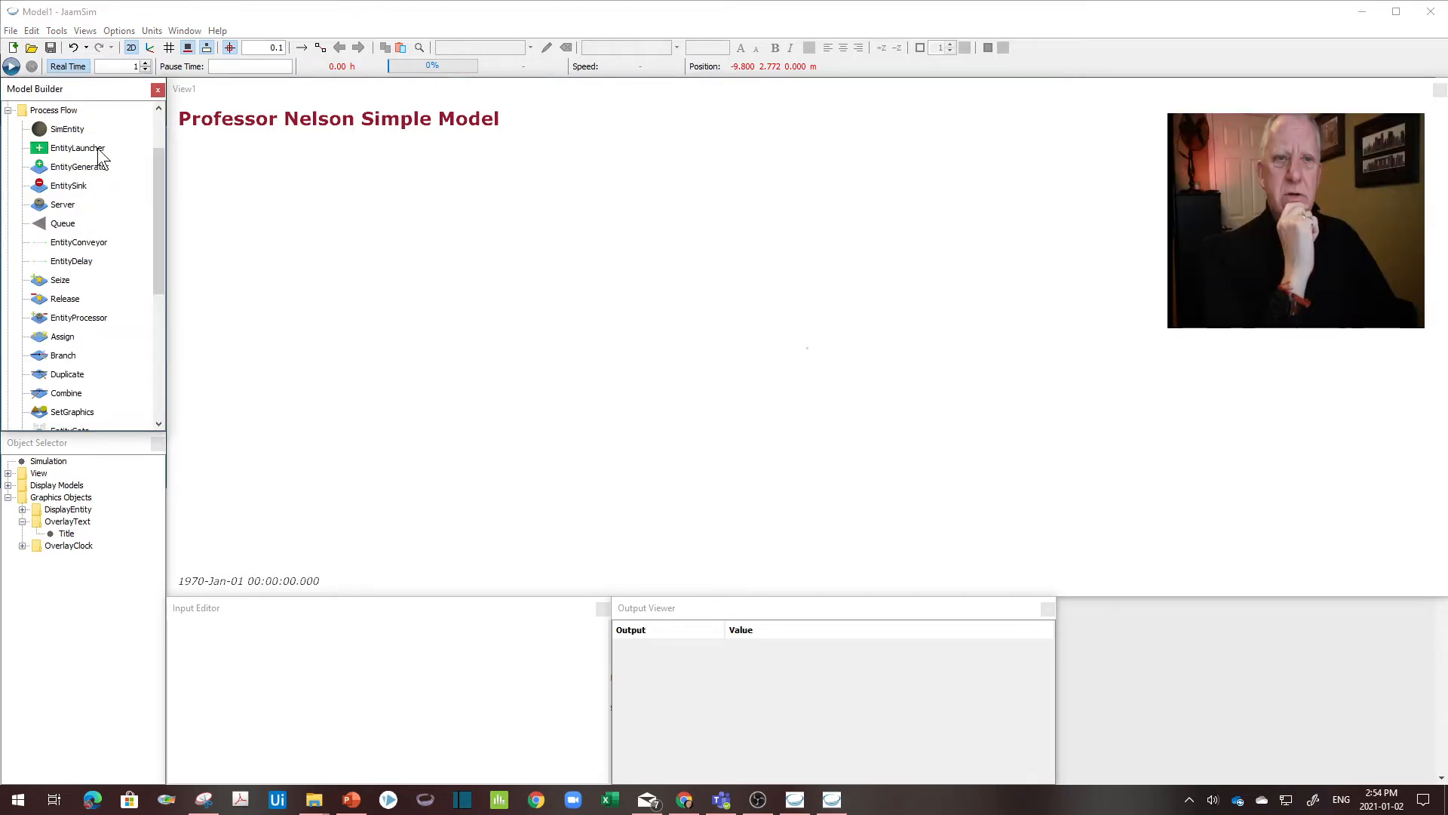
drag(165, 169, 161, 151)
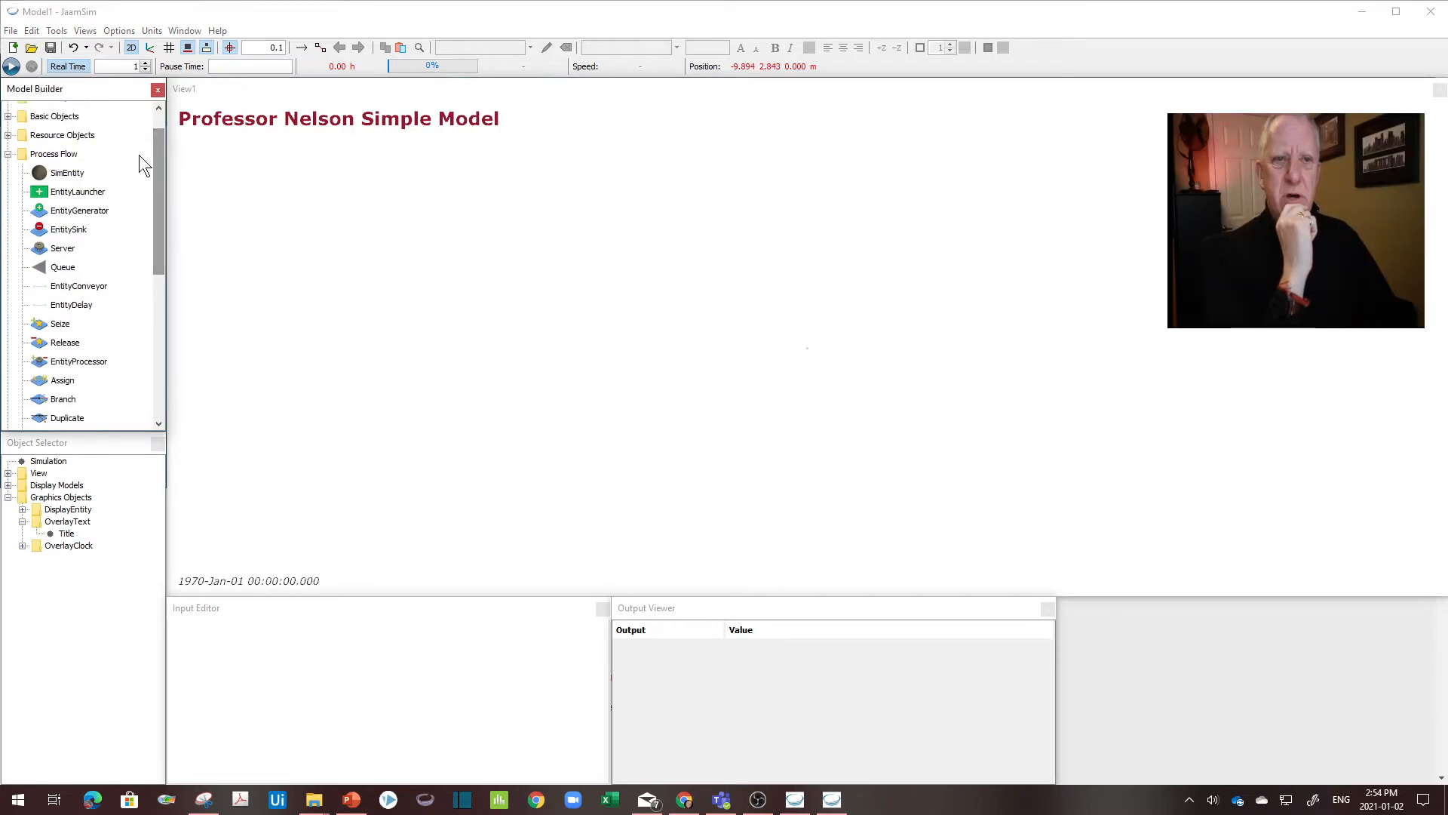
click(8, 154)
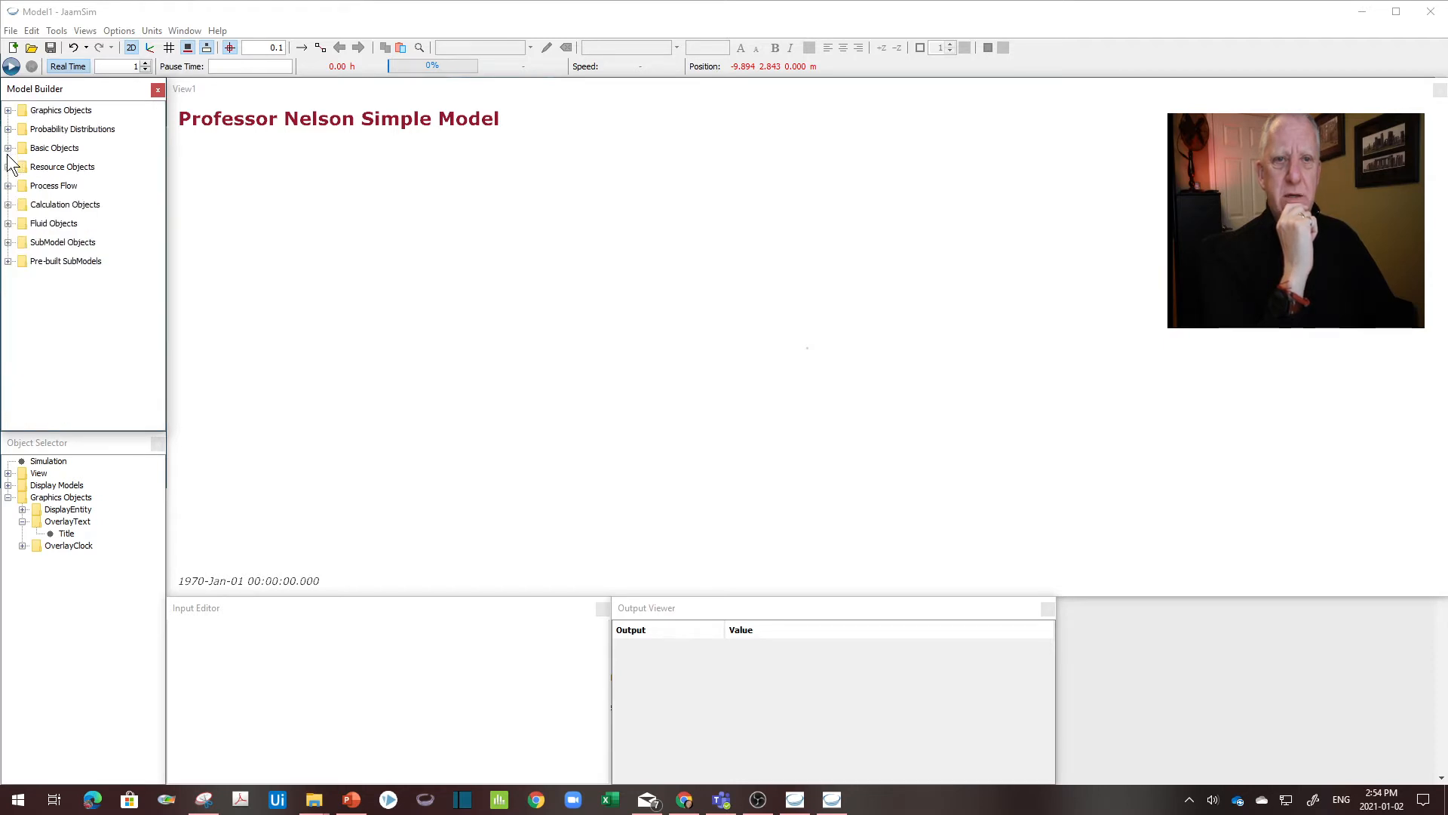
click(8, 186)
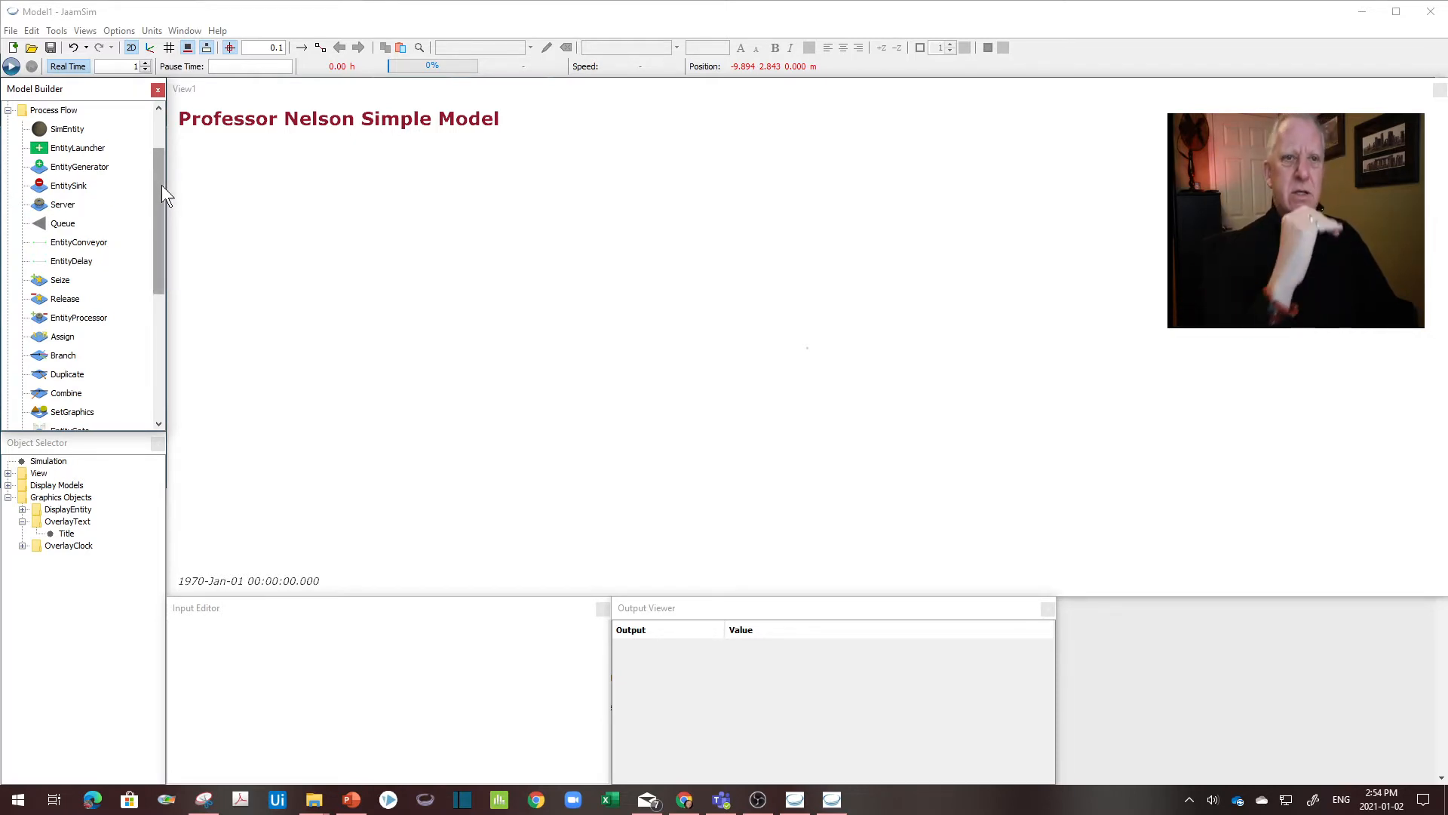
drag(162, 185, 162, 179)
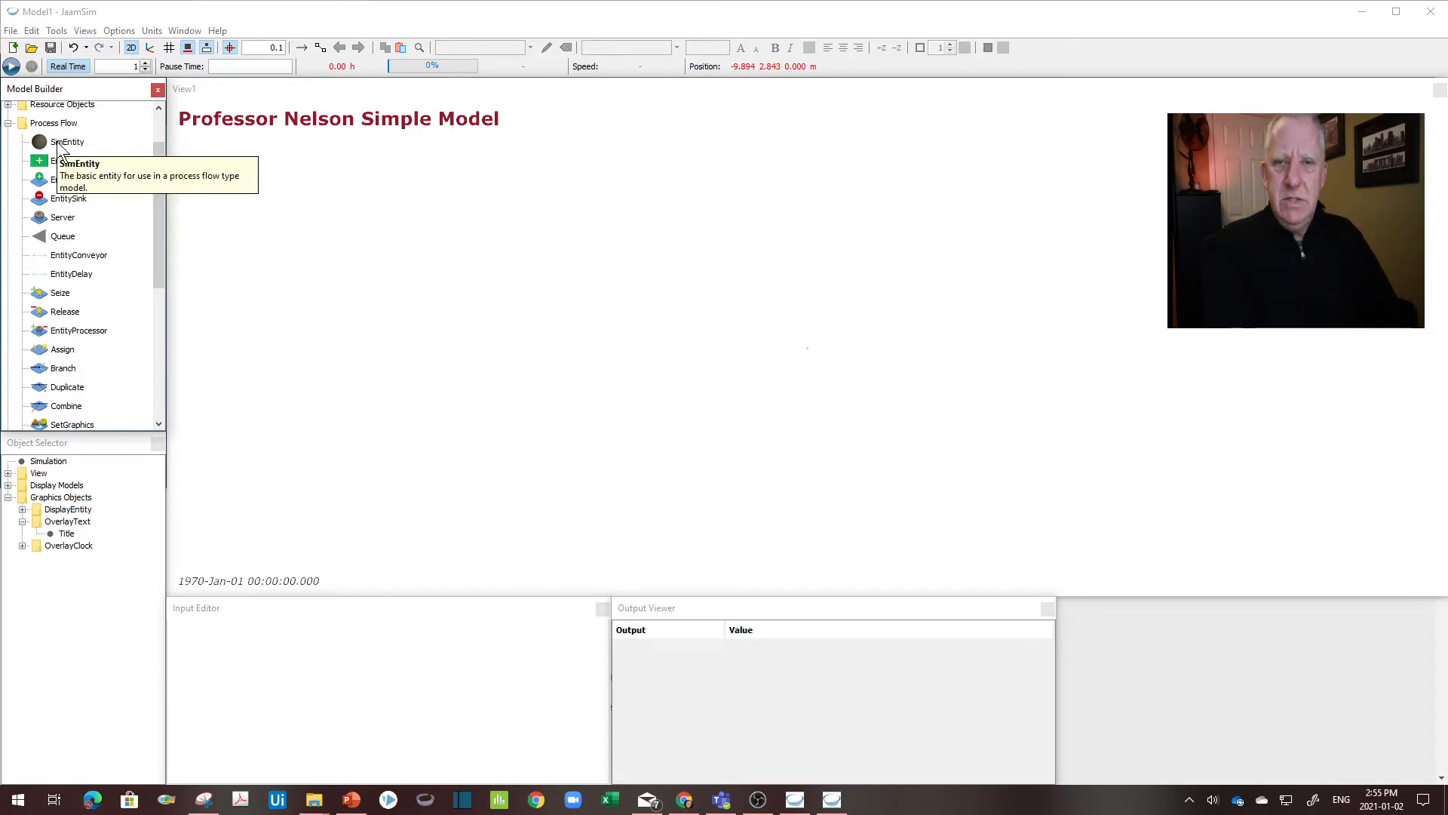
drag(59, 143, 329, 164)
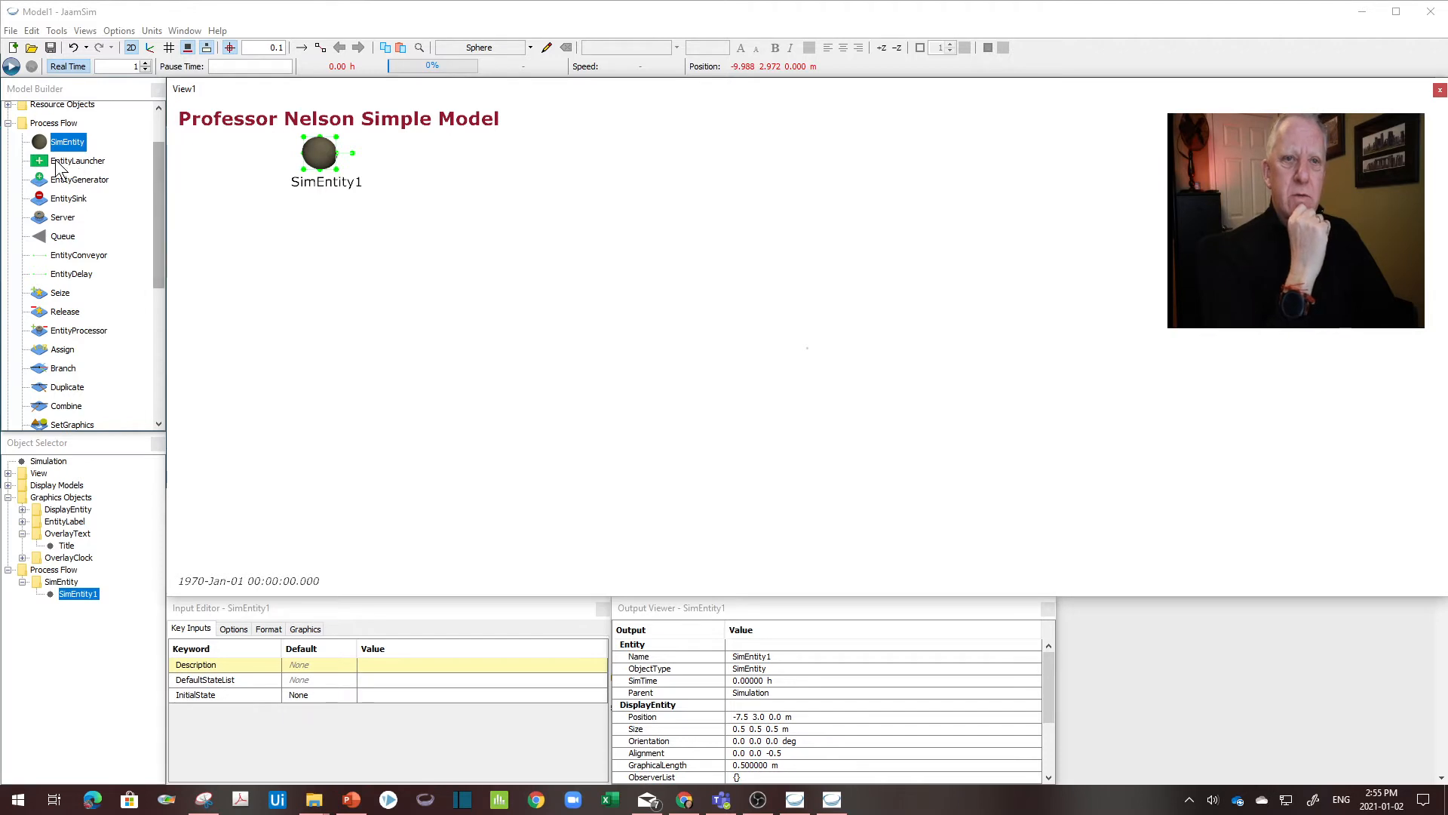
drag(58, 167, 412, 165)
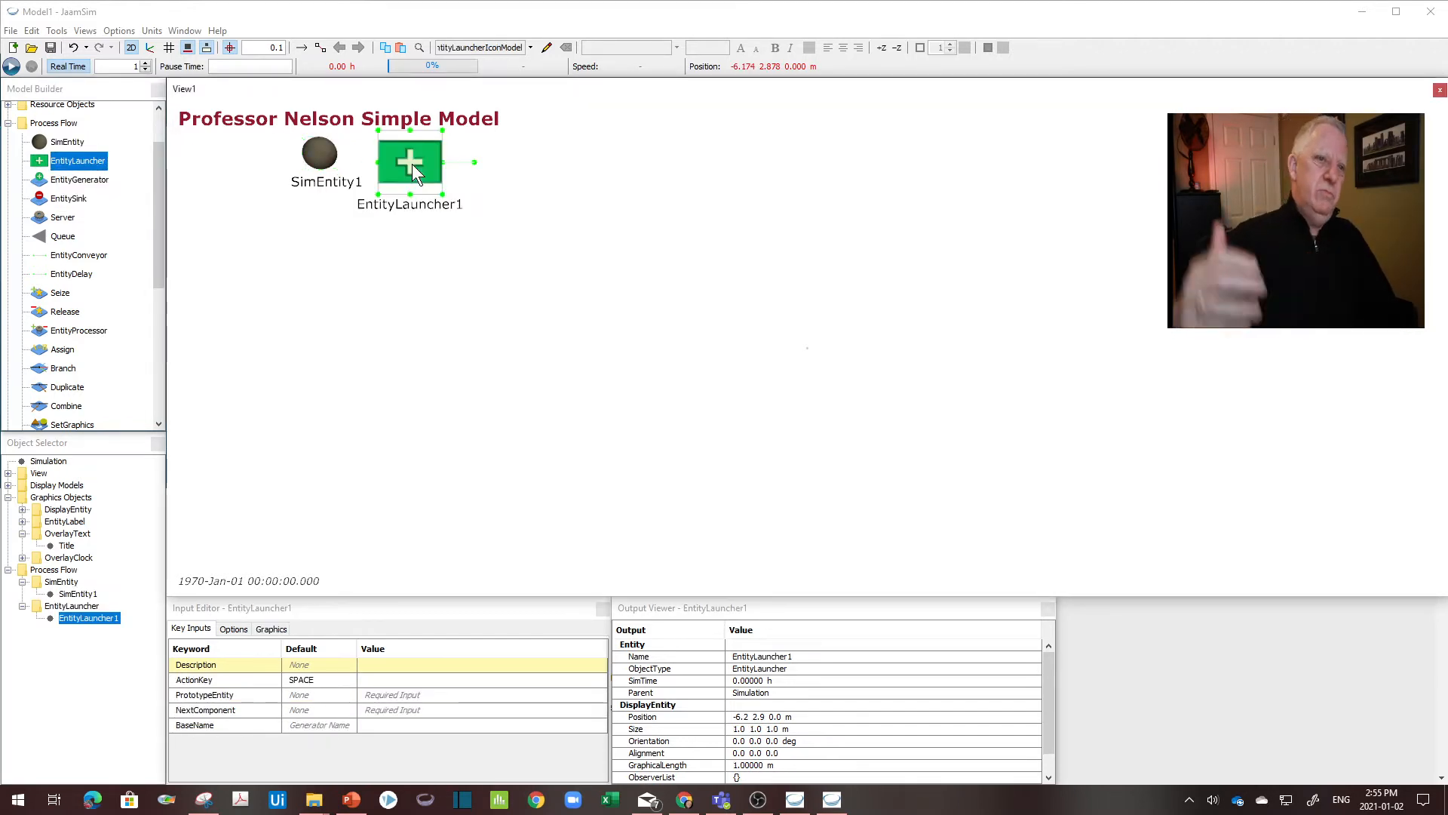
click(73, 47)
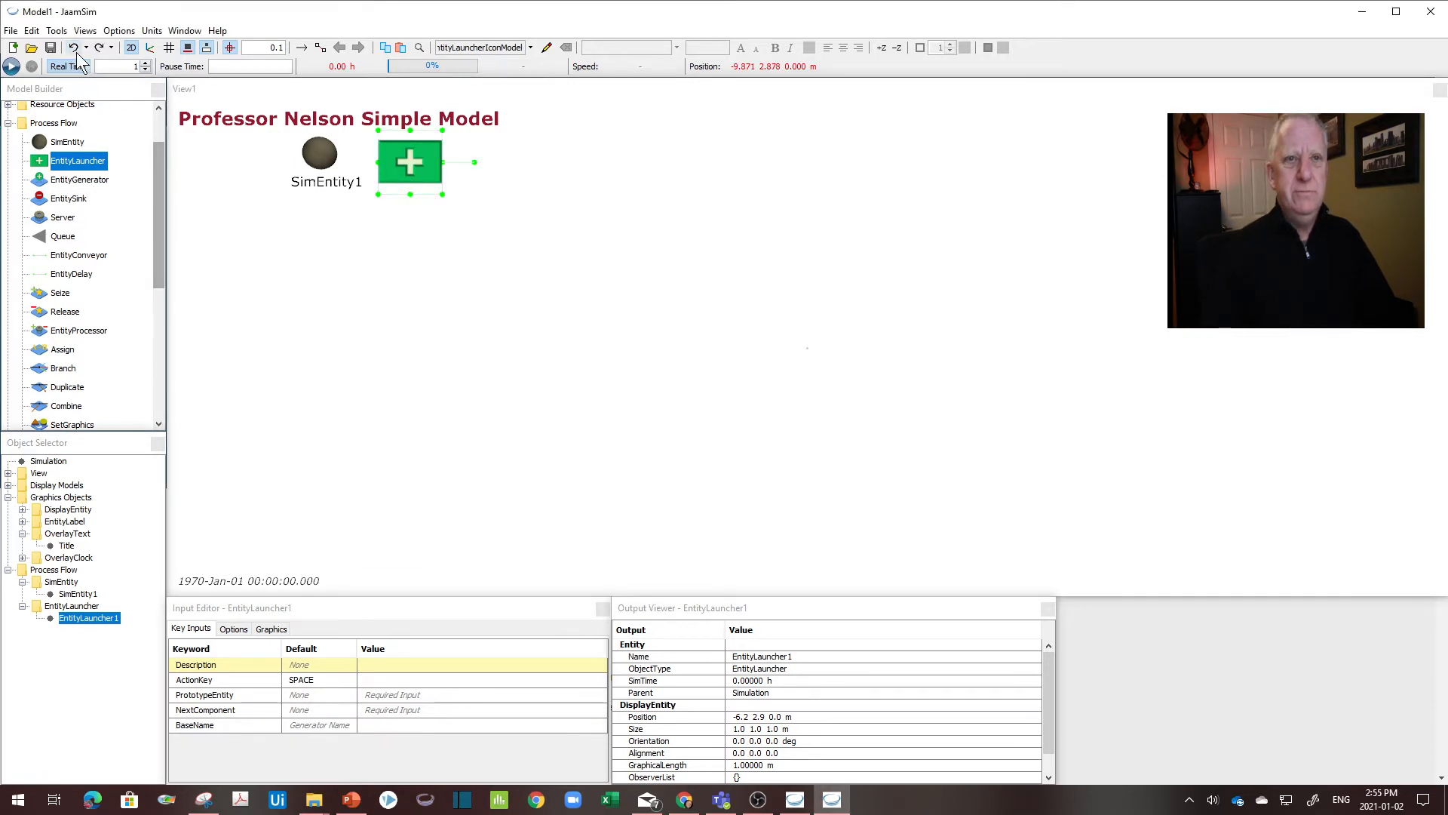
click(76, 50)
Step: Add an EntityGenerator at about (-6.0, 2.4) m and an EntityConveyor below it, stretched straight down to about 2.7 m long
drag(68, 188, 386, 215)
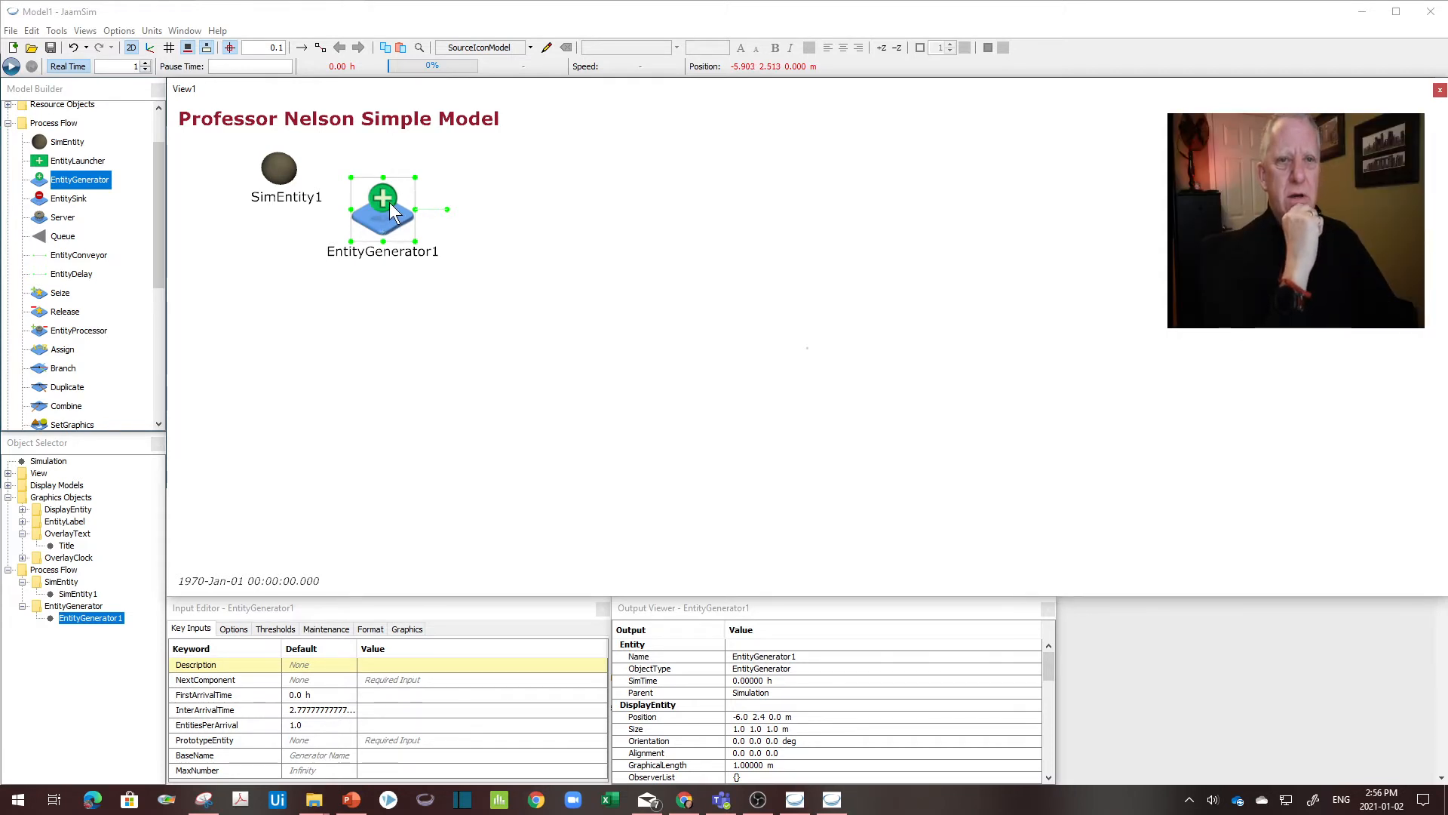
drag(70, 256, 387, 288)
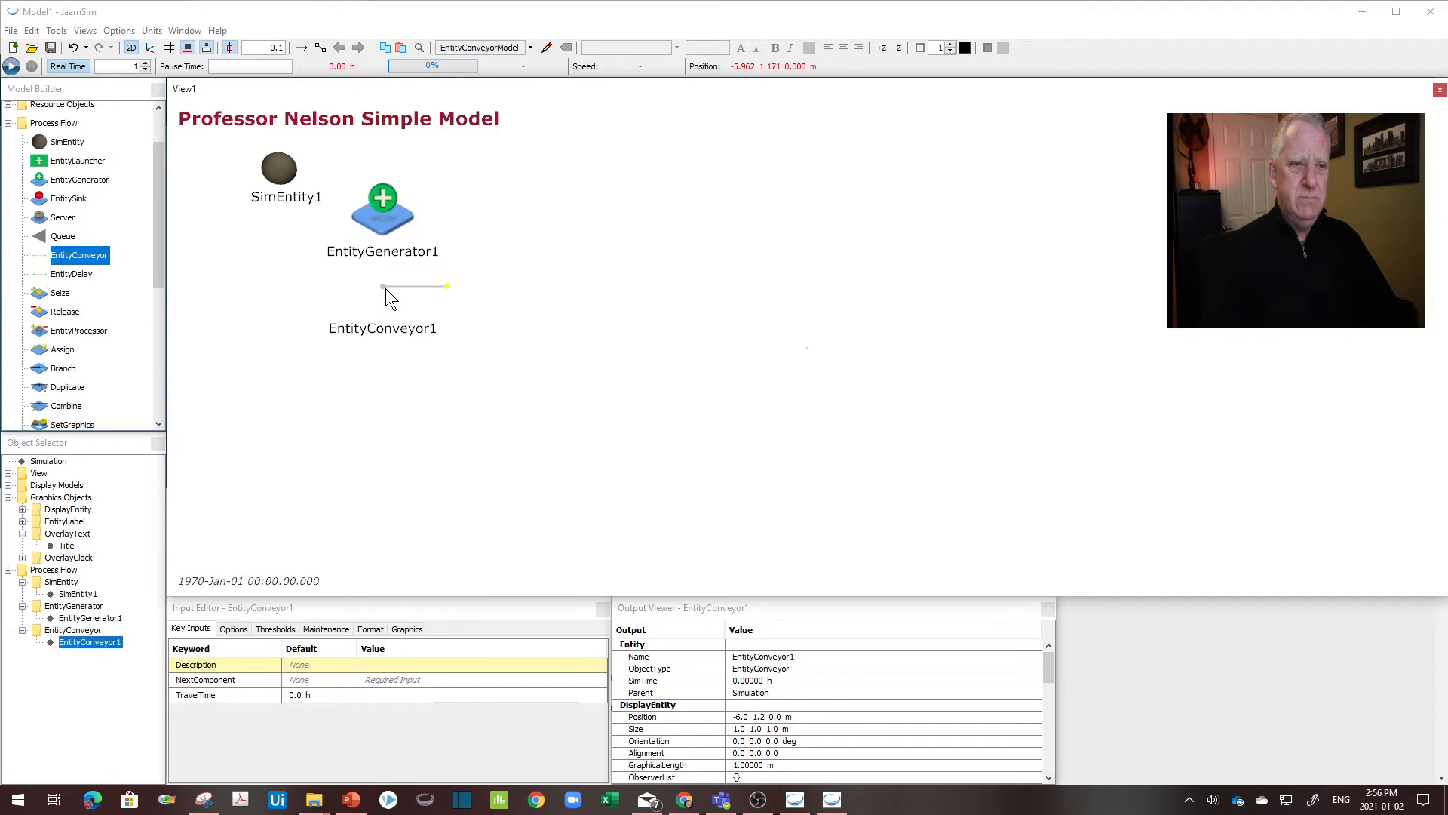
drag(448, 286, 387, 465)
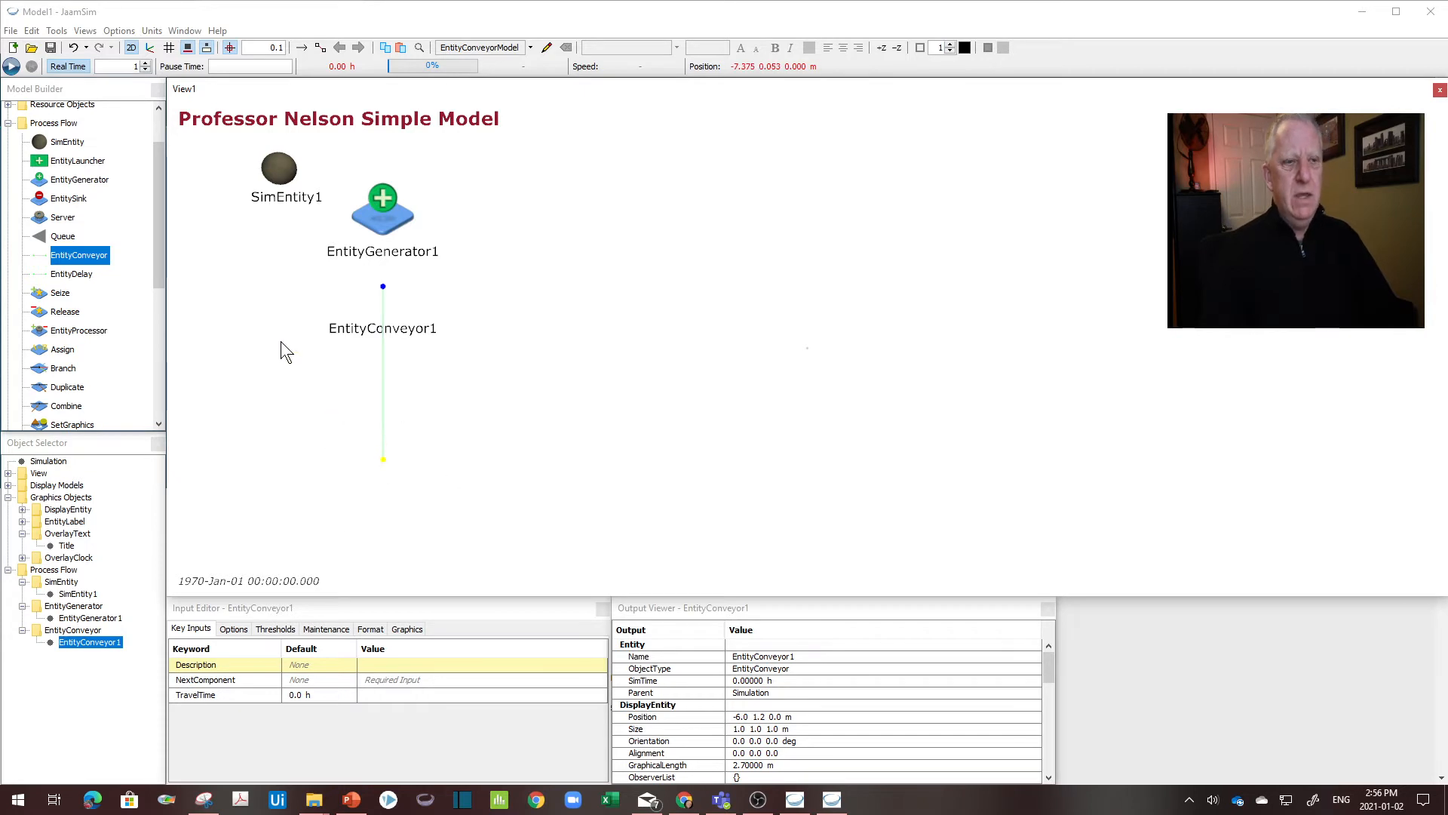
Step: Move the EntityConveyor's label off its line to the empty space left of it
click(351, 329)
drag(352, 328, 276, 361)
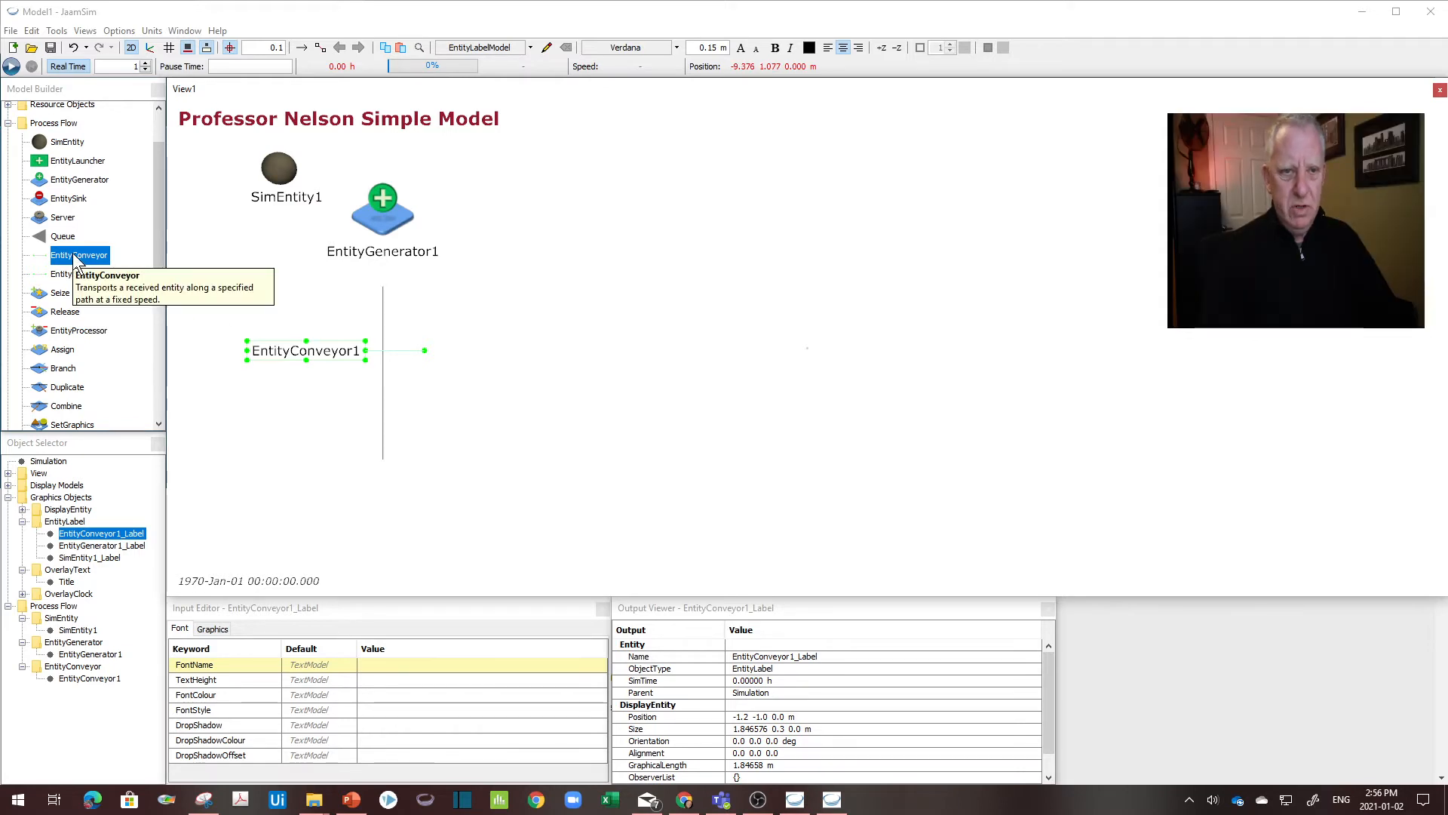
click(468, 404)
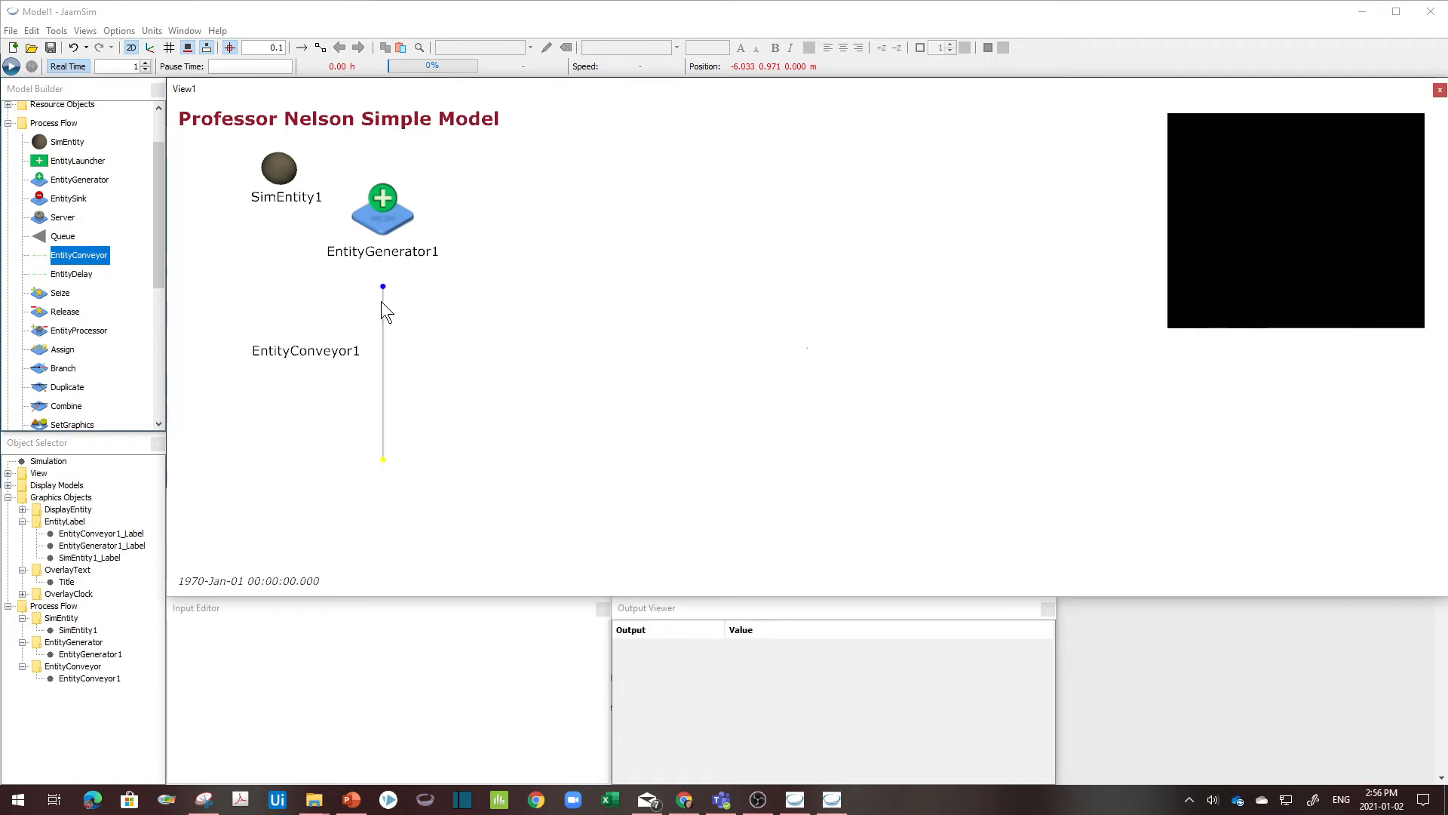
click(384, 310)
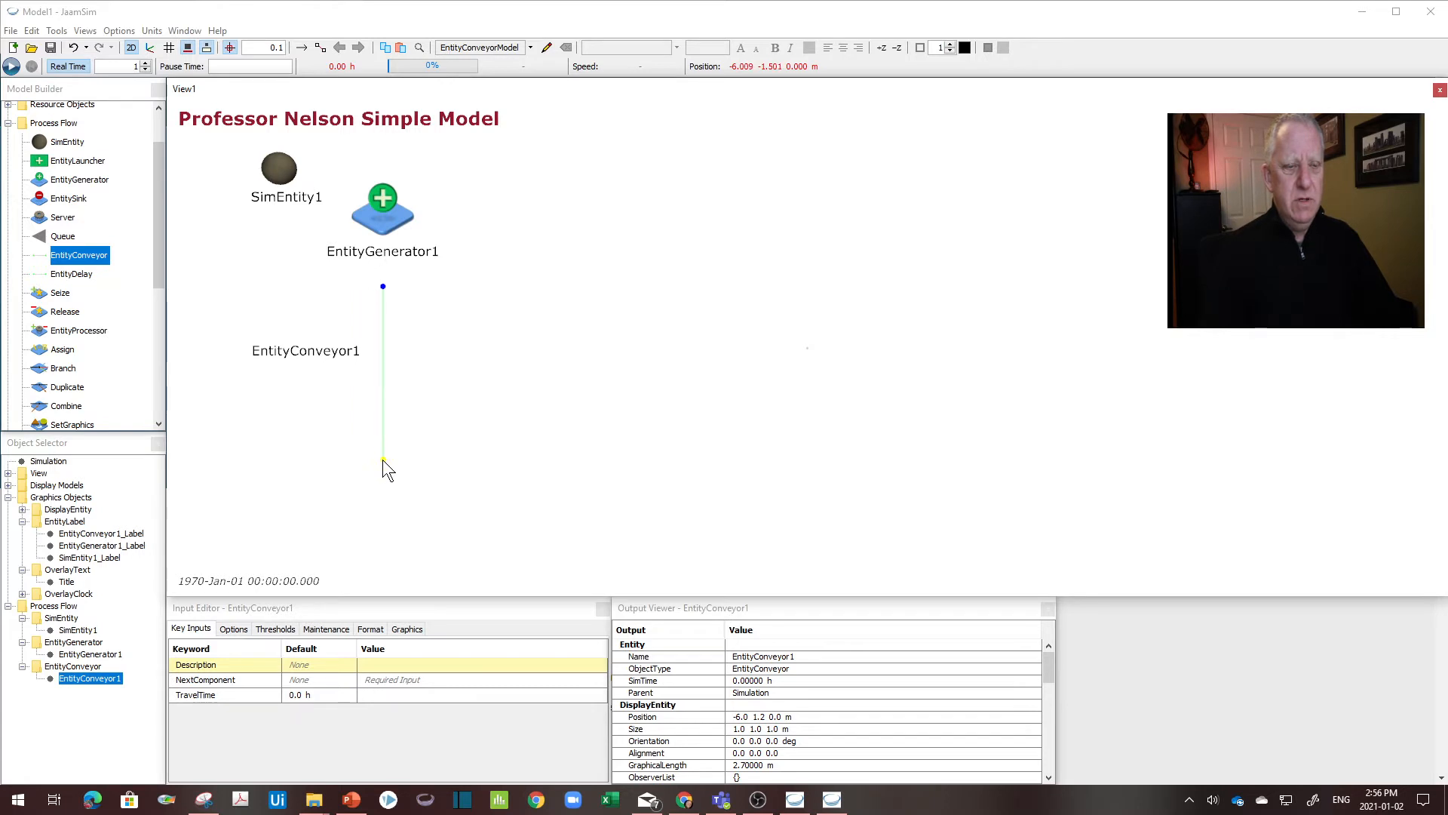
mouse_move(382, 459)
mouse_down()
mouse_move(436, 452)
mouse_move(442, 474)
mouse_move(378, 472)
mouse_move(380, 452)
mouse_up()
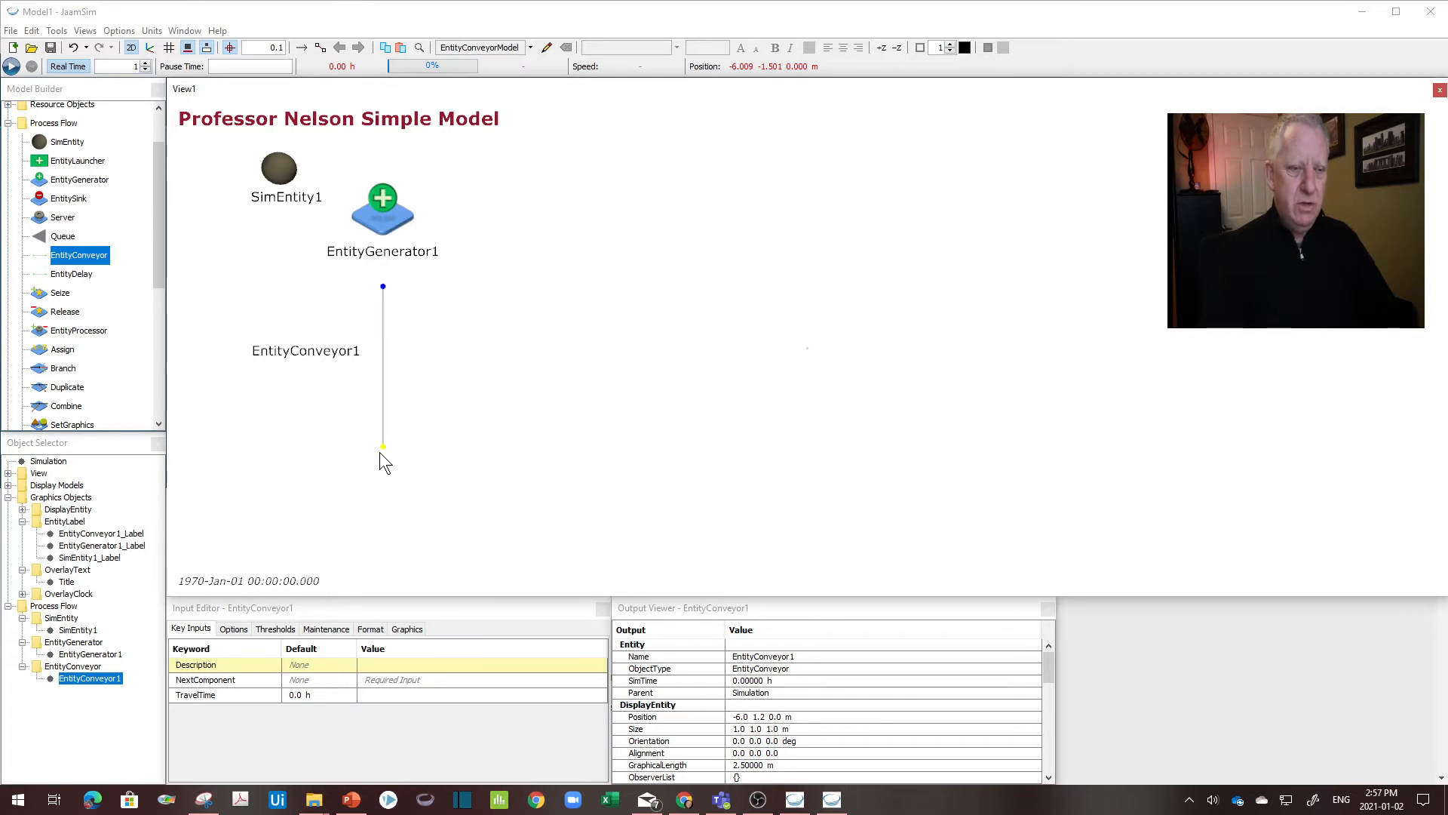
mouse_move(380, 453)
mouse_down()
mouse_move(409, 451)
mouse_move(380, 457)
mouse_up()
Step: Move the EntityGenerator slightly down toward the conveyor, to about (-6.0, 2.3) m
click(381, 214)
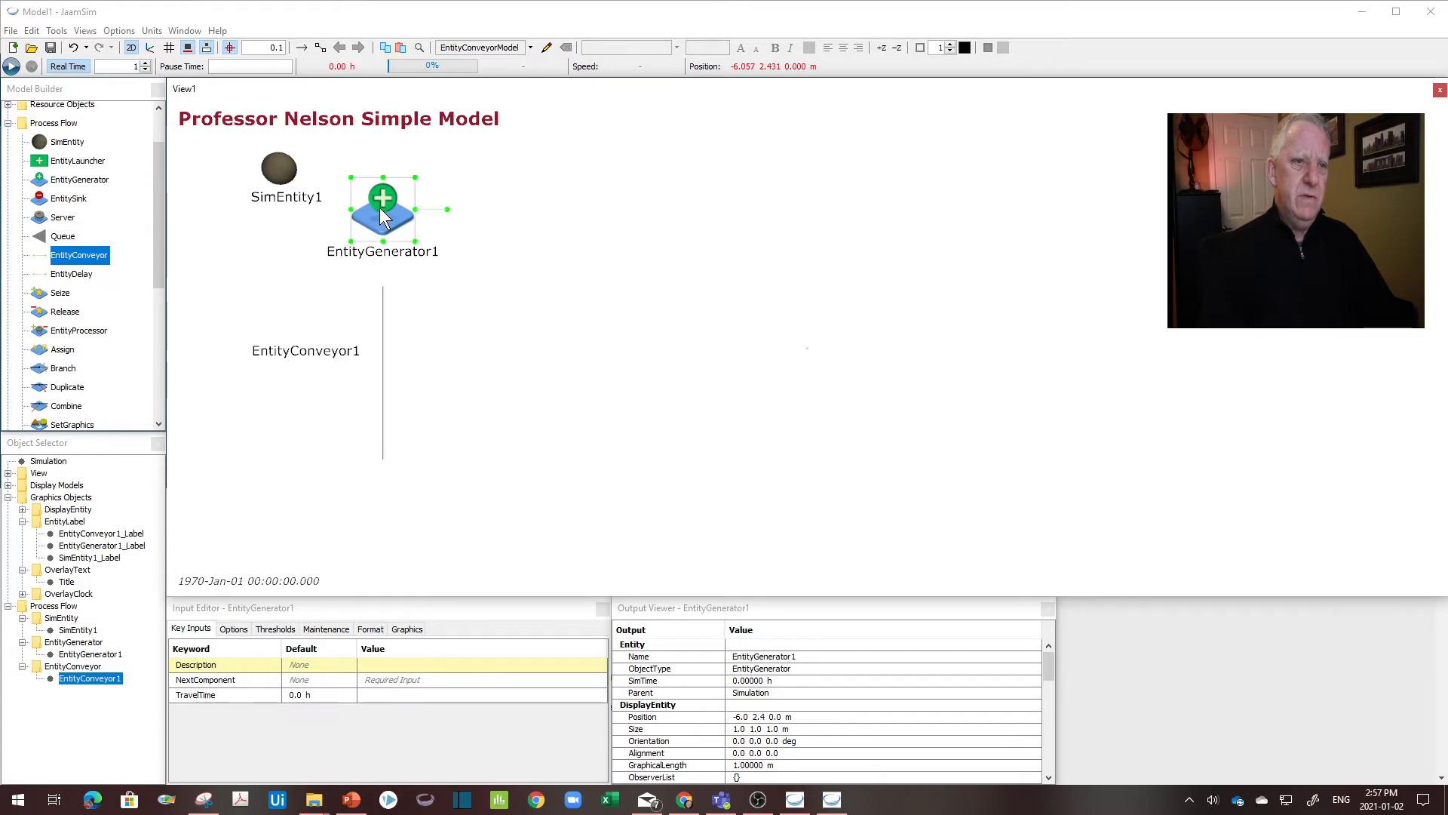
mouse_move(381, 215)
mouse_down()
mouse_move(499, 210)
mouse_move(375, 222)
mouse_up()
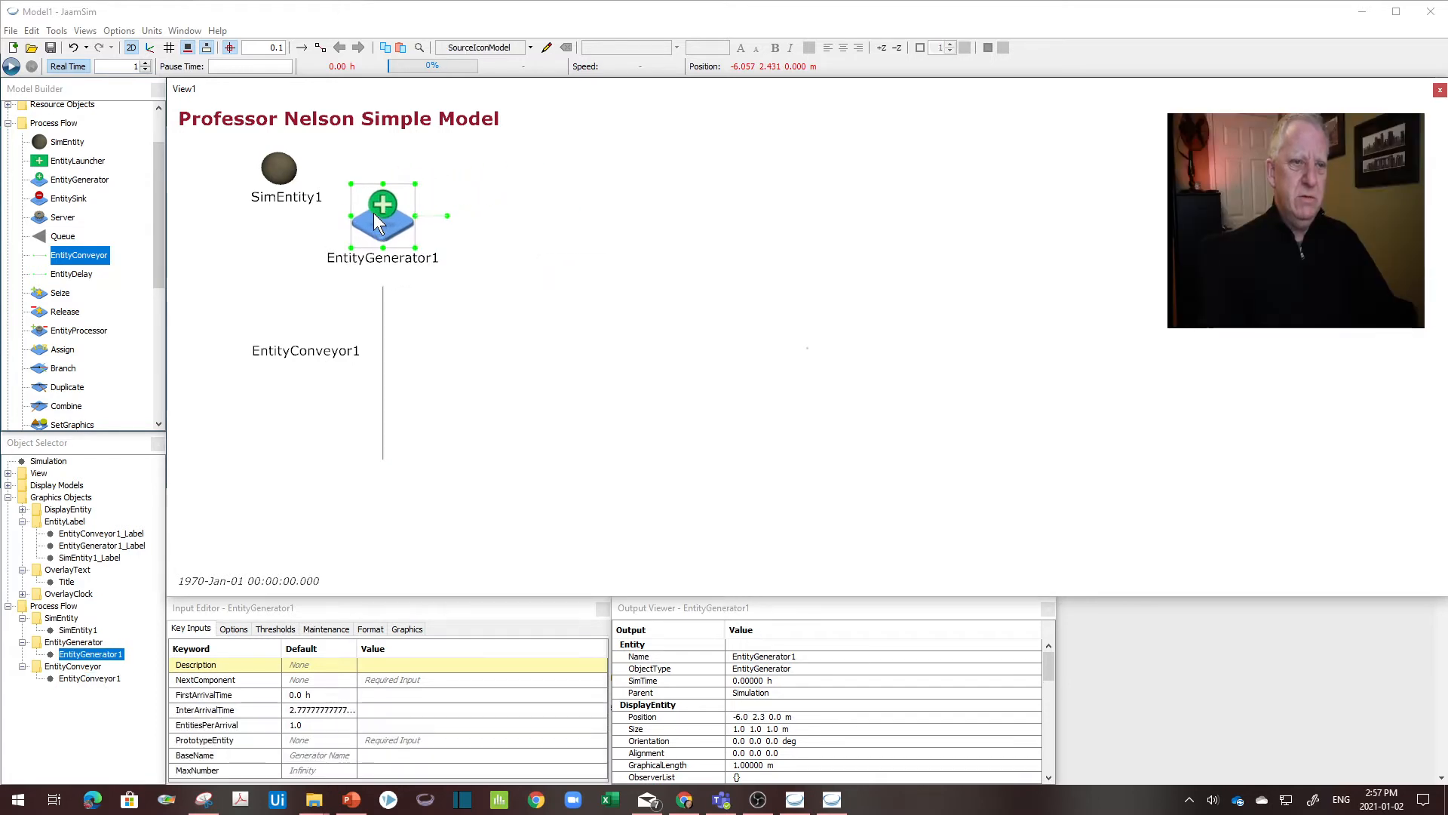
click(532, 255)
mouse_move(533, 255)
mouse_down()
mouse_move(596, 260)
mouse_move(508, 281)
mouse_move(551, 267)
mouse_up()
mouse_move(391, 241)
mouse_down()
mouse_move(505, 266)
mouse_move(415, 229)
mouse_move(609, 241)
mouse_move(369, 252)
mouse_move(465, 234)
mouse_move(390, 230)
mouse_move(626, 238)
mouse_move(415, 199)
mouse_move(391, 234)
mouse_up()
click(423, 236)
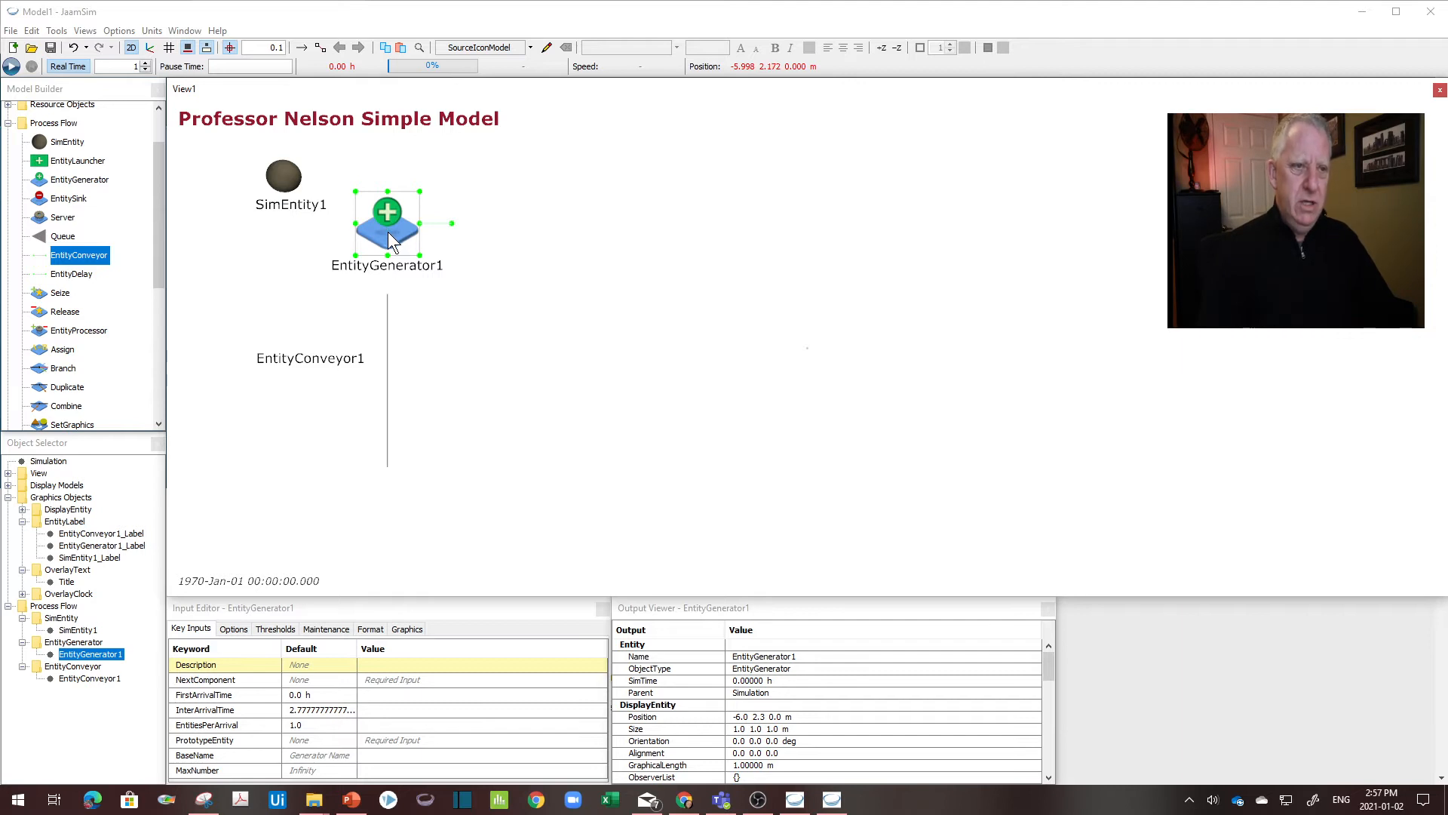
mouse_move(390, 240)
mouse_down()
mouse_move(584, 245)
mouse_move(386, 243)
mouse_up()
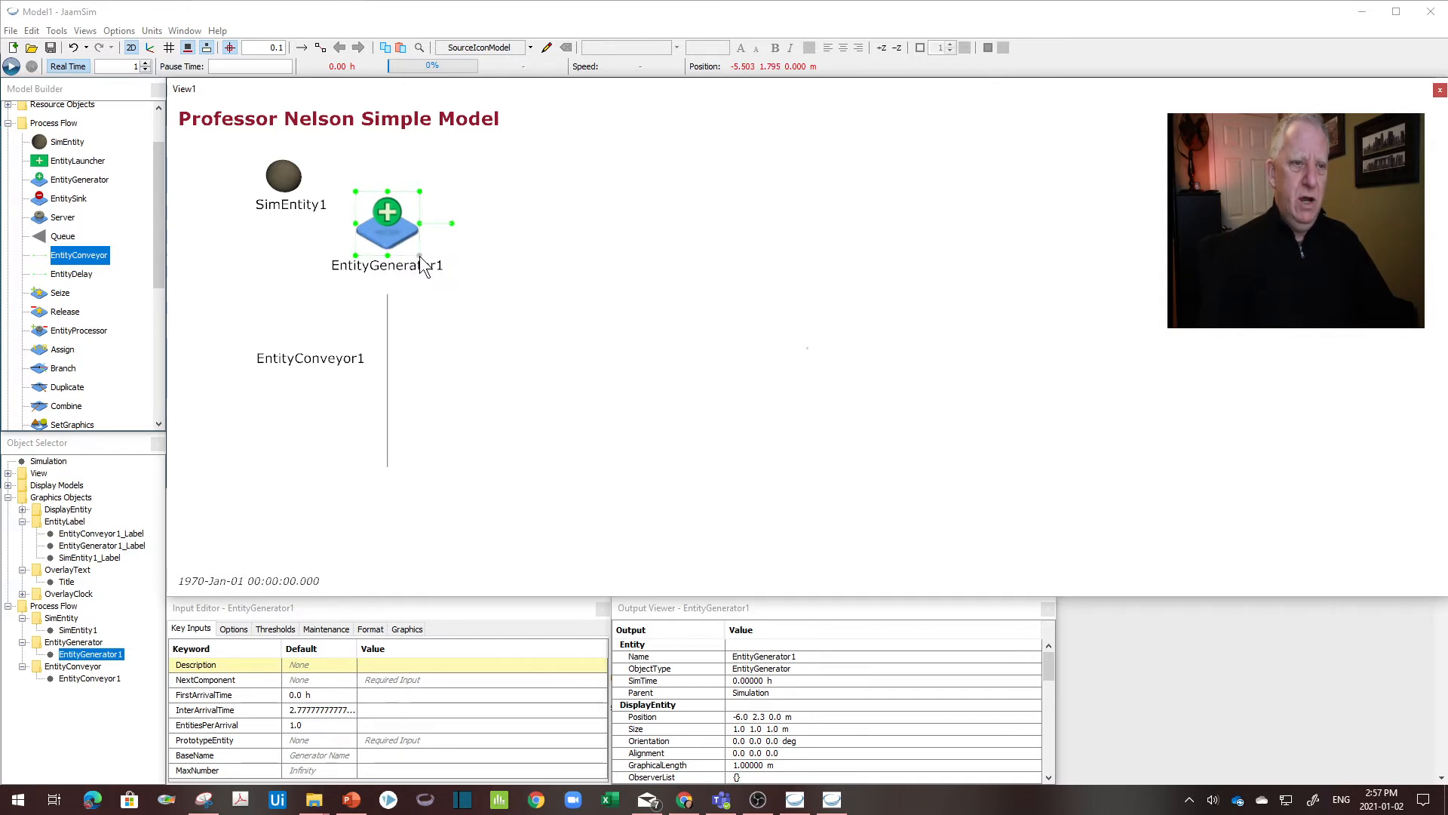
Step: Enlarge the EntityGenerator to about 1.4 by 1.3 m and recentre it above the conveyor at about (-6.0, 2.3) m
drag(419, 192, 445, 171)
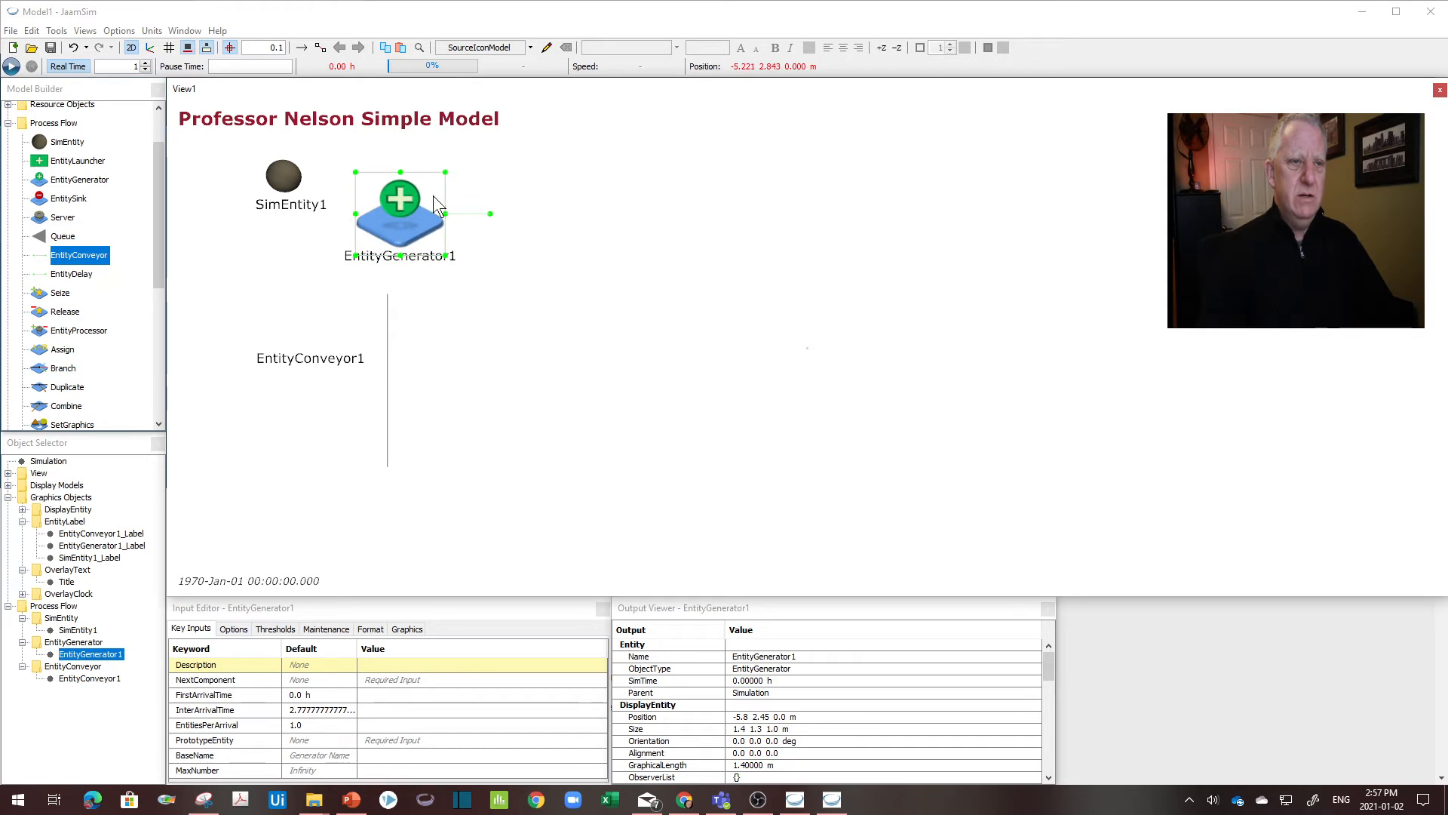
drag(401, 223, 386, 235)
drag(456, 298, 495, 306)
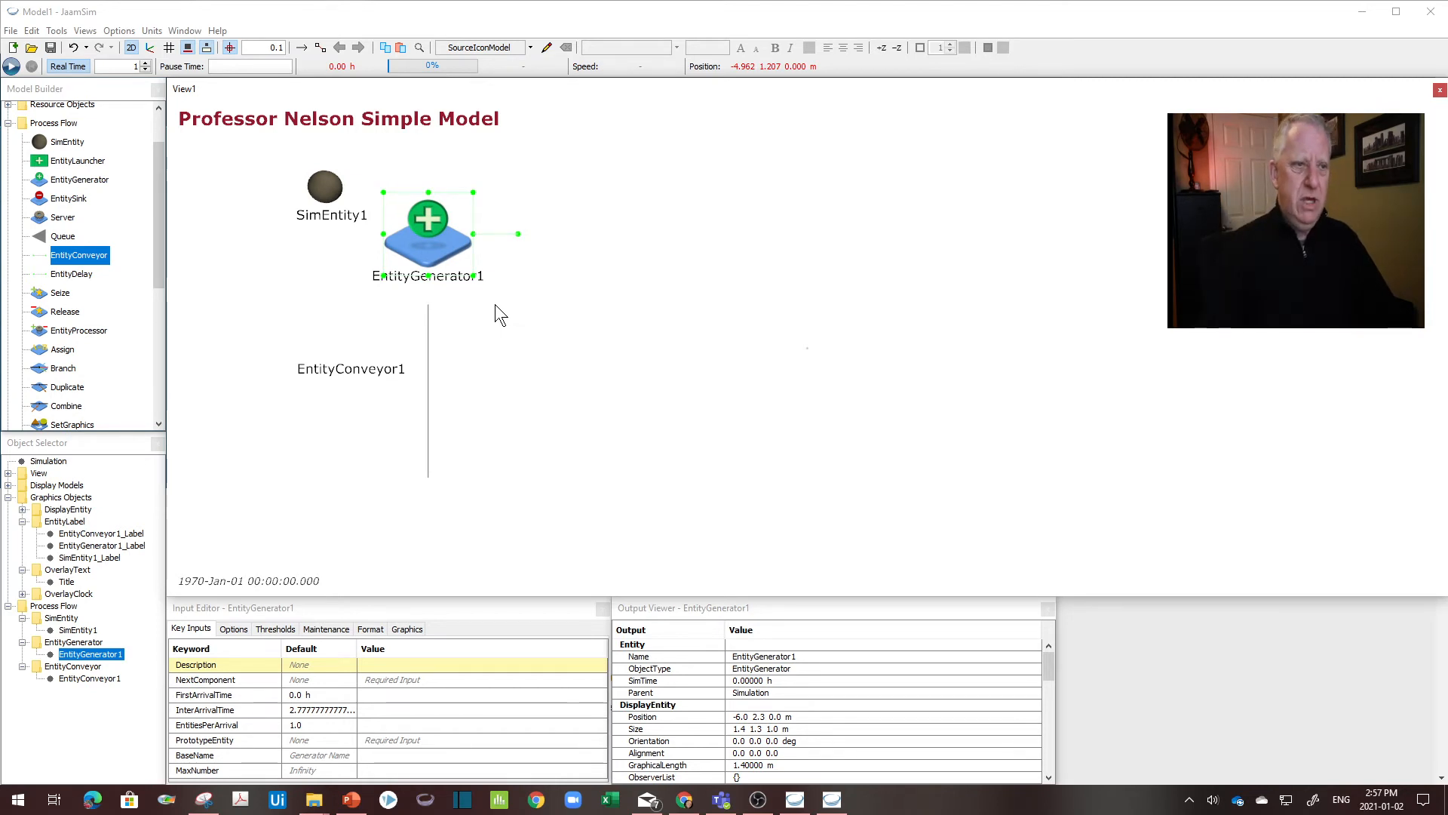
scroll(495, 304, down, 5)
scroll(494, 305, up, 6)
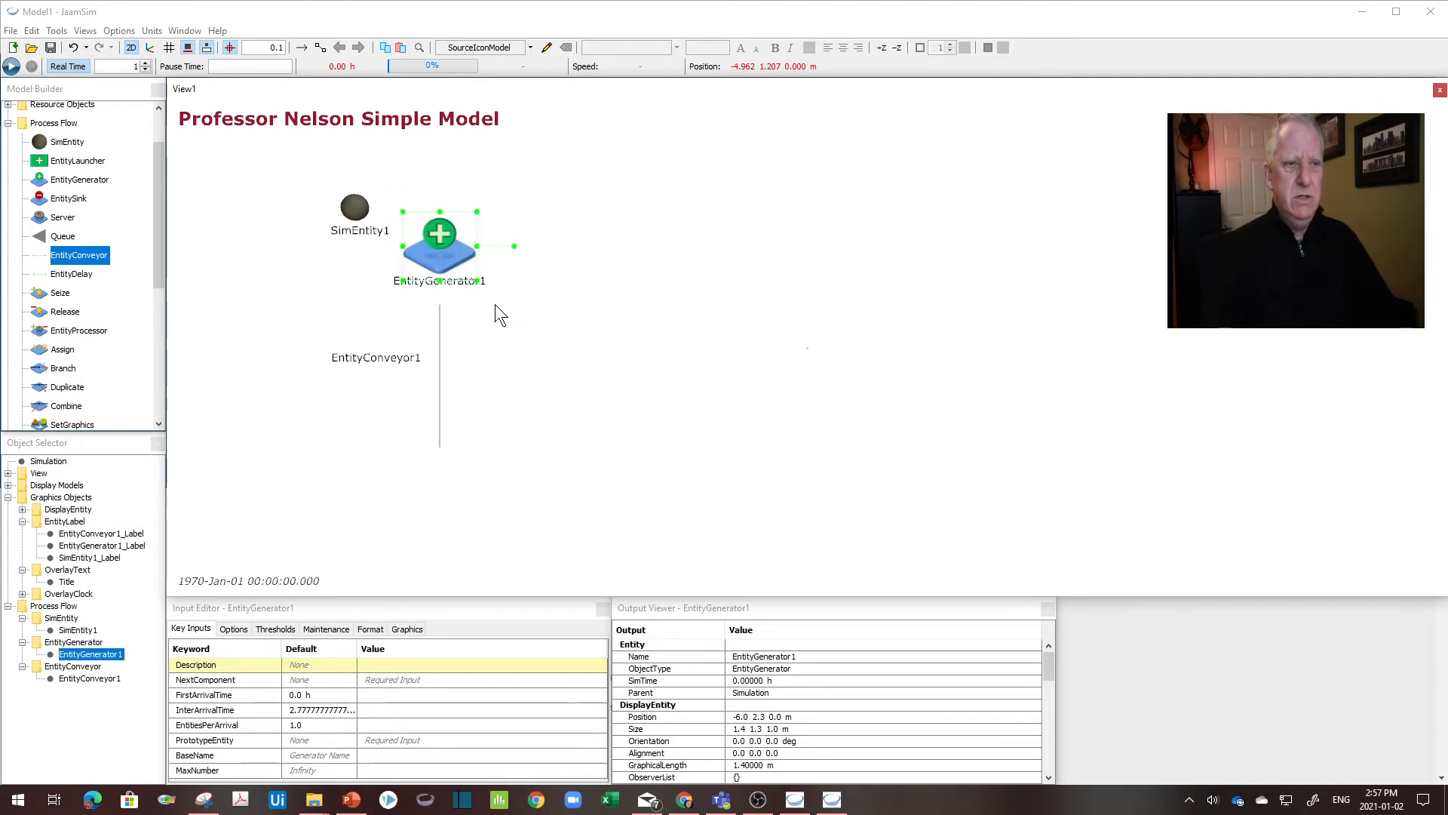
scroll(495, 305, down, 5)
scroll(495, 305, up, 3)
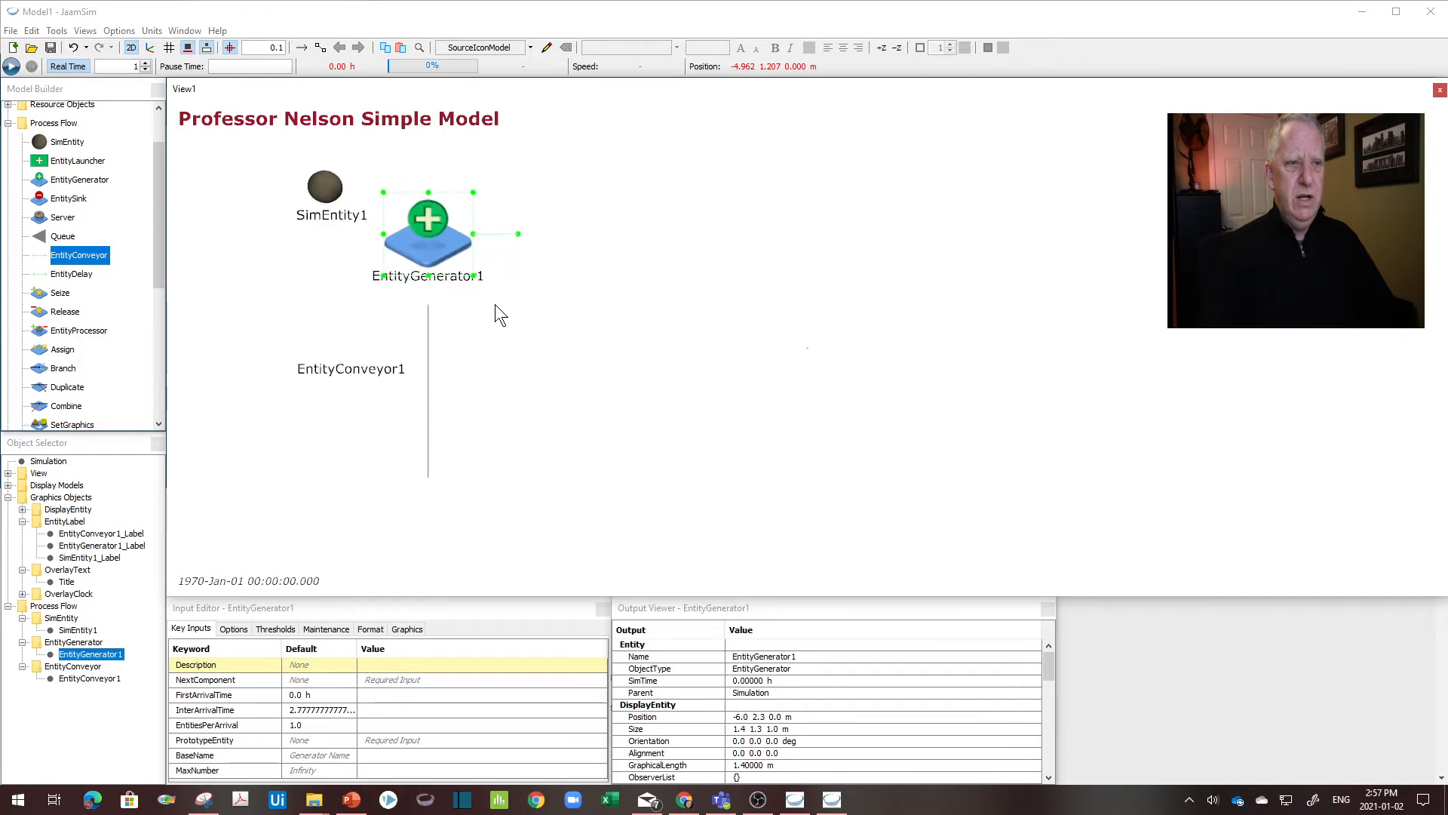
drag(507, 326, 489, 344)
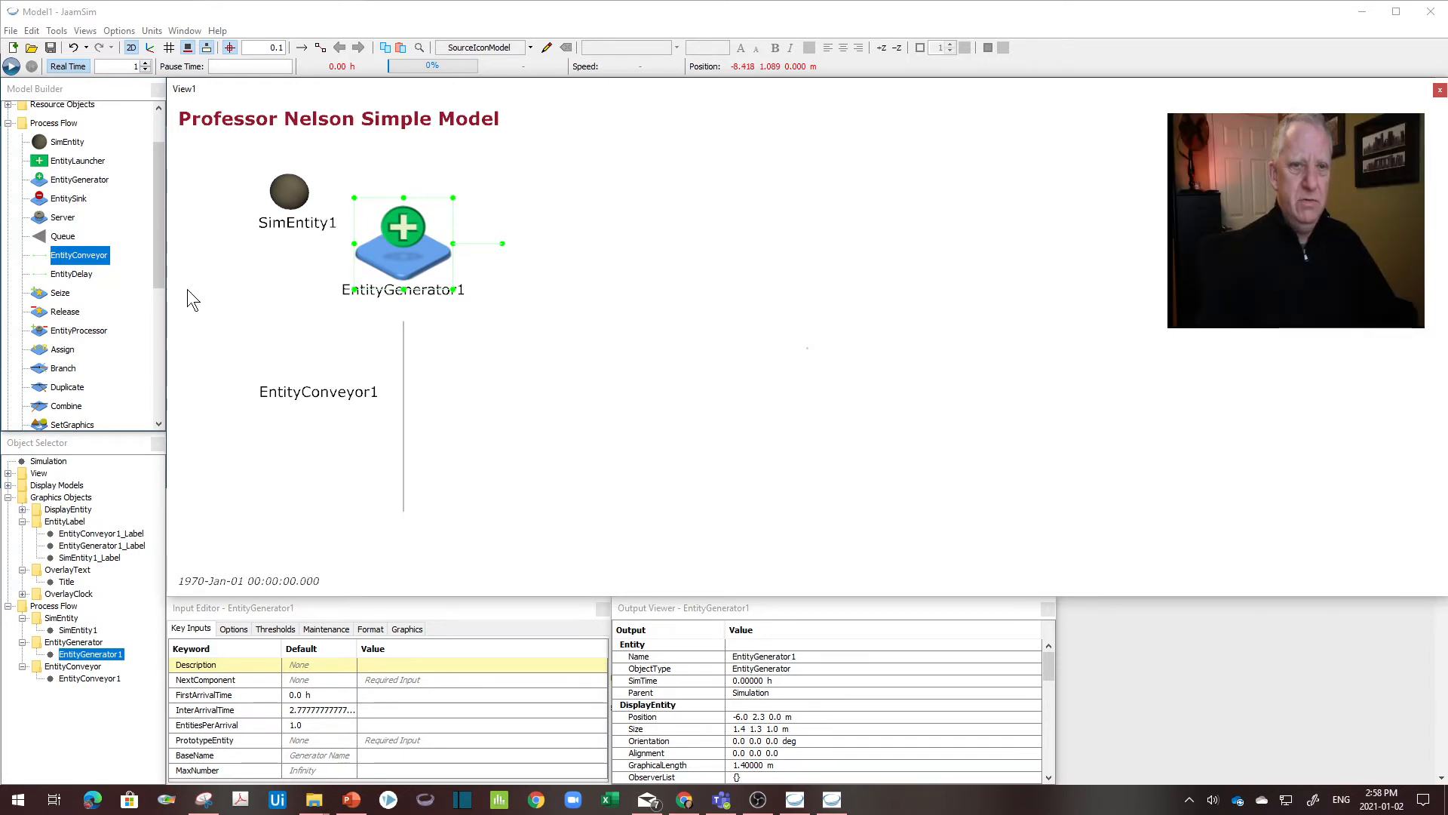
Step: Add a Queue, shorten the vertical conveyor to about 1.9 m, and place the queue below its lower end at about (-6.0, -1.0) m
drag(64, 238, 469, 488)
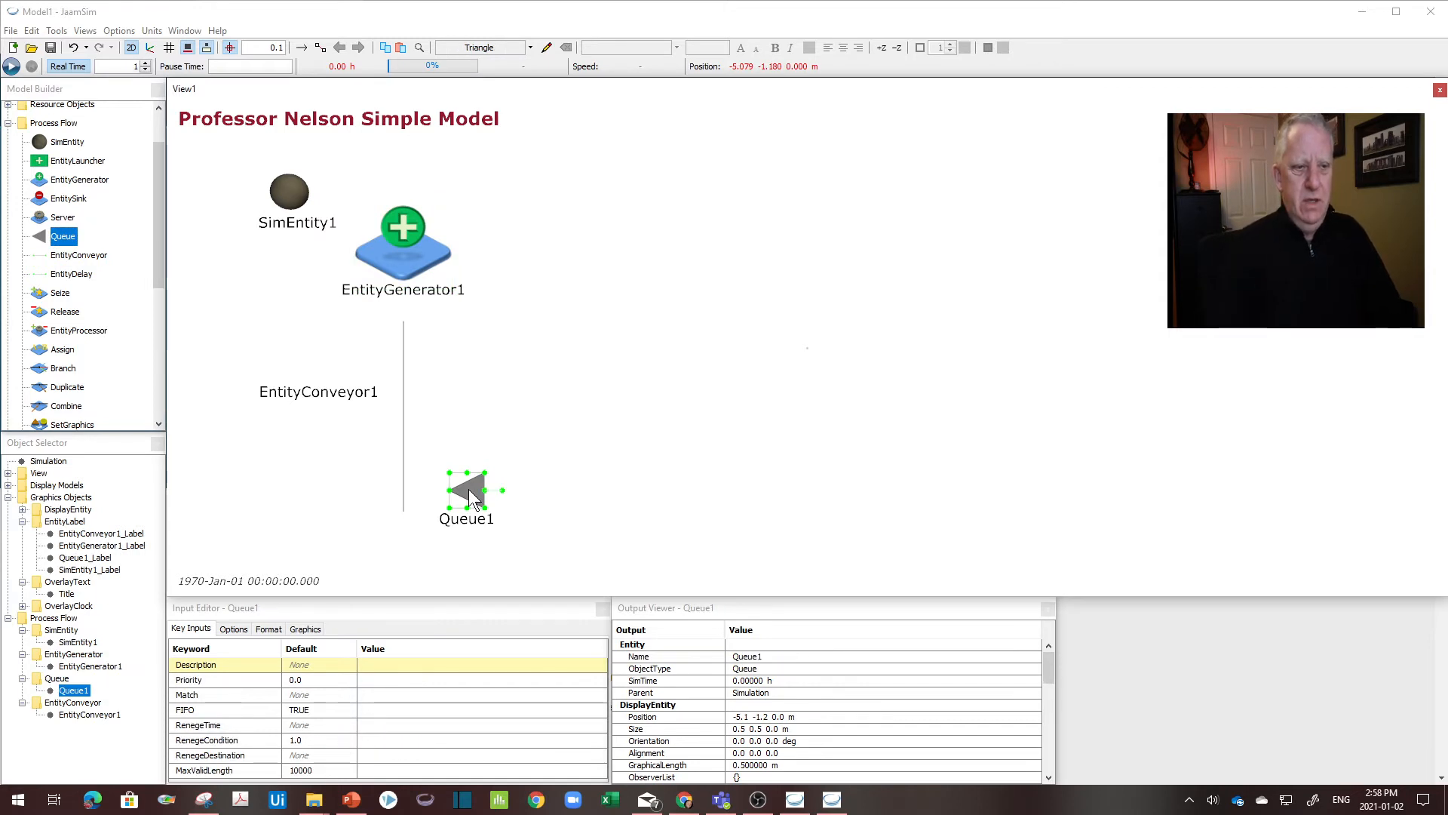
click(401, 463)
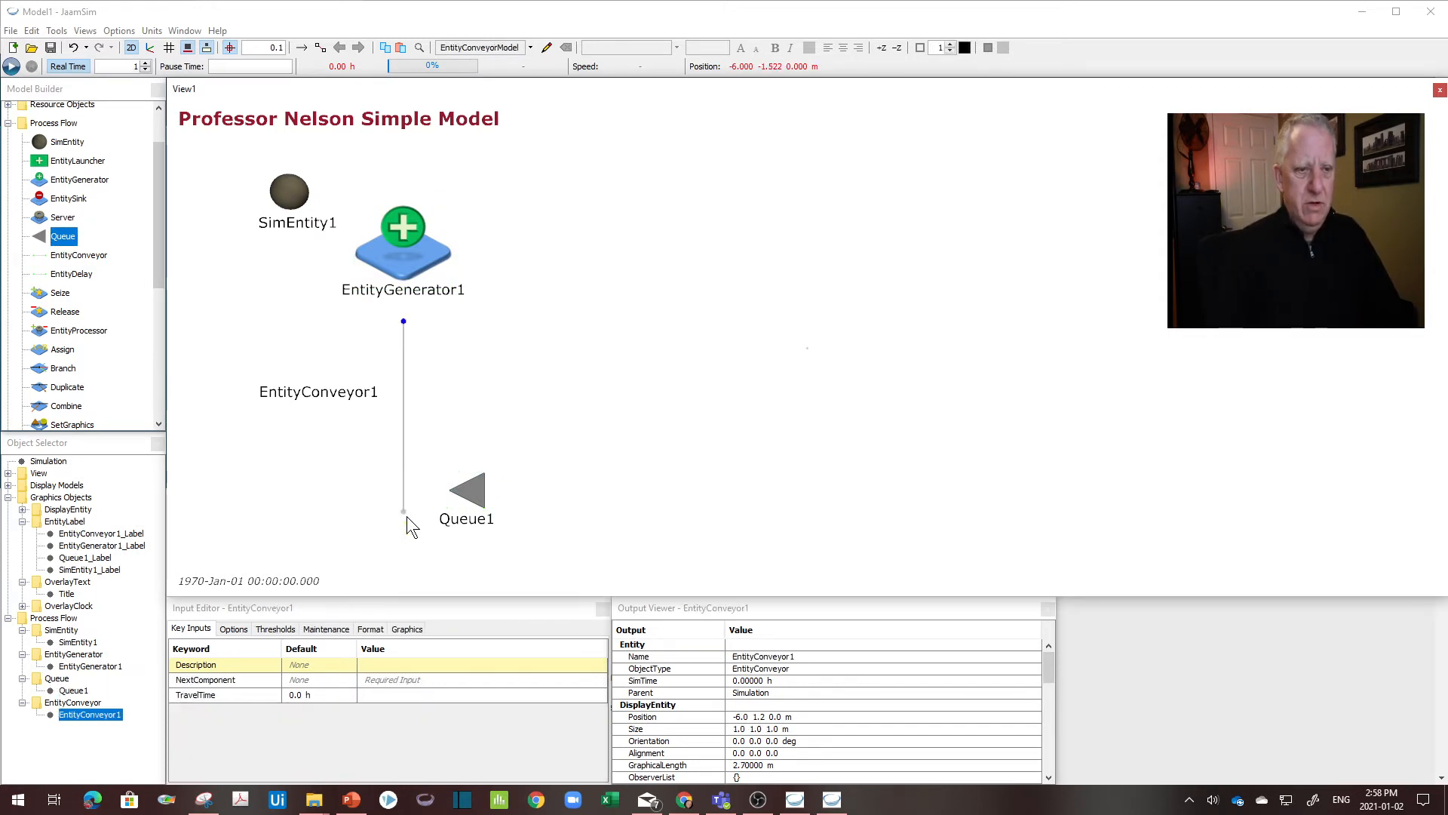
drag(401, 507, 402, 446)
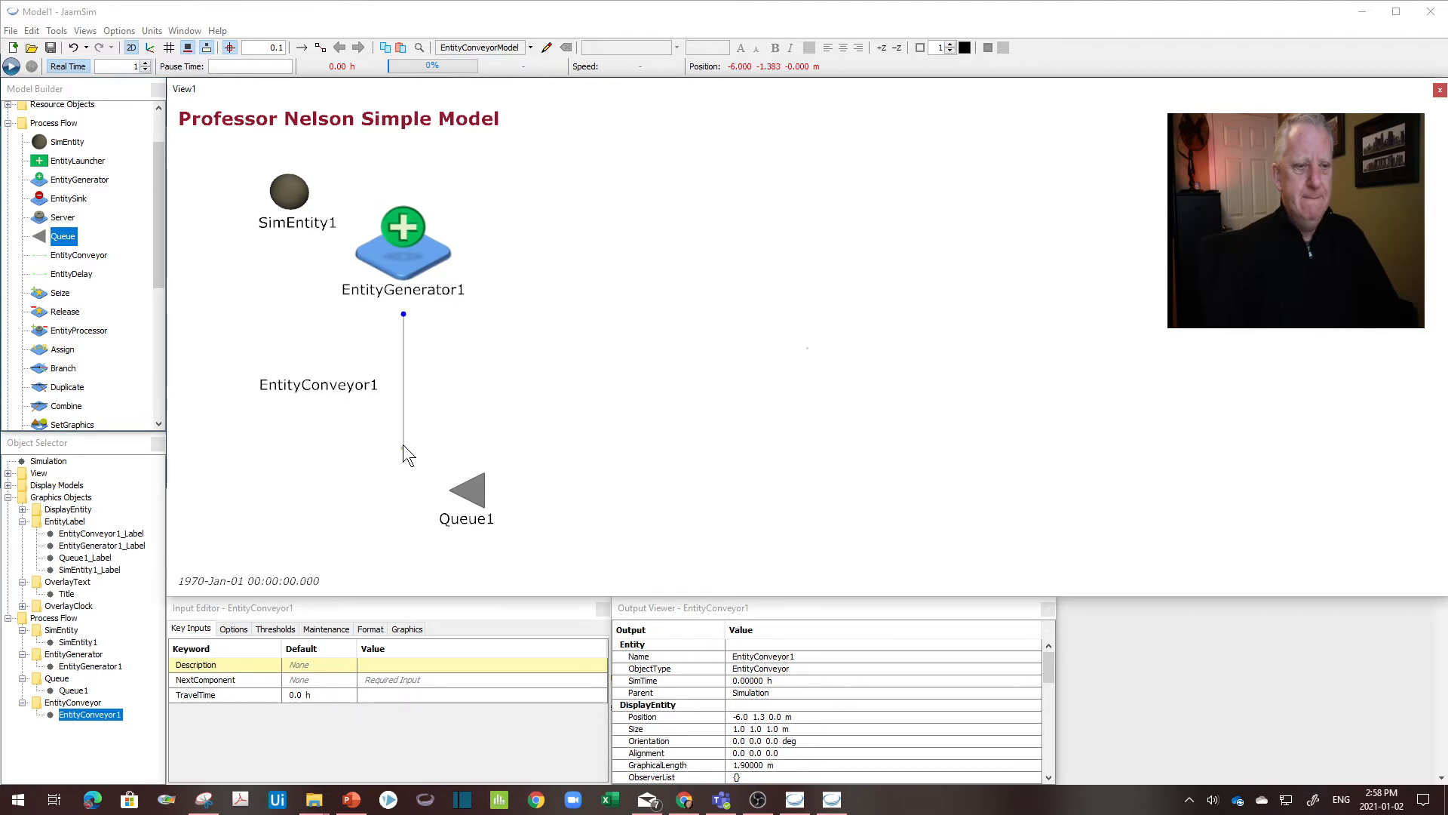
click(464, 489)
drag(468, 490, 409, 477)
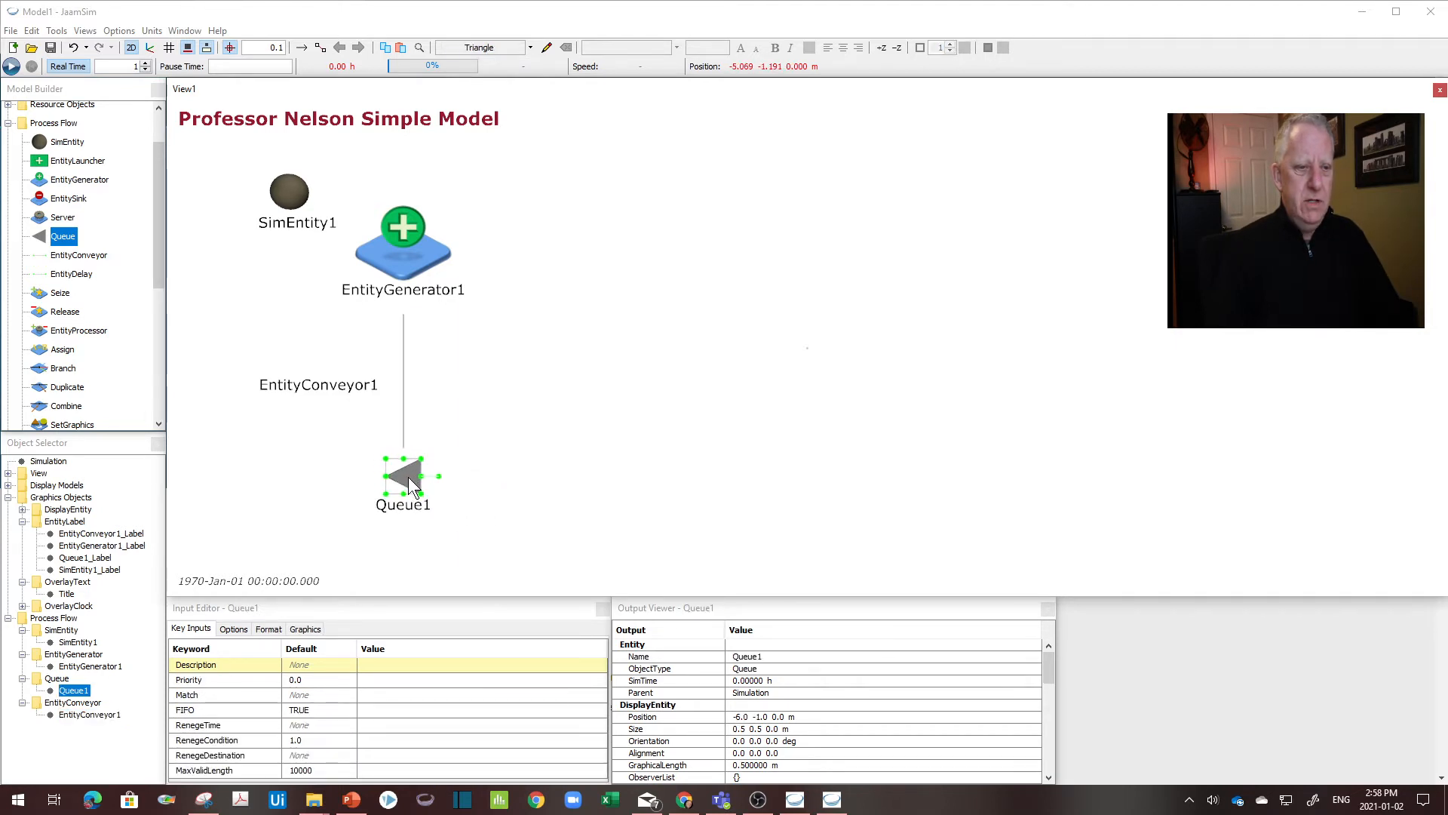
click(482, 492)
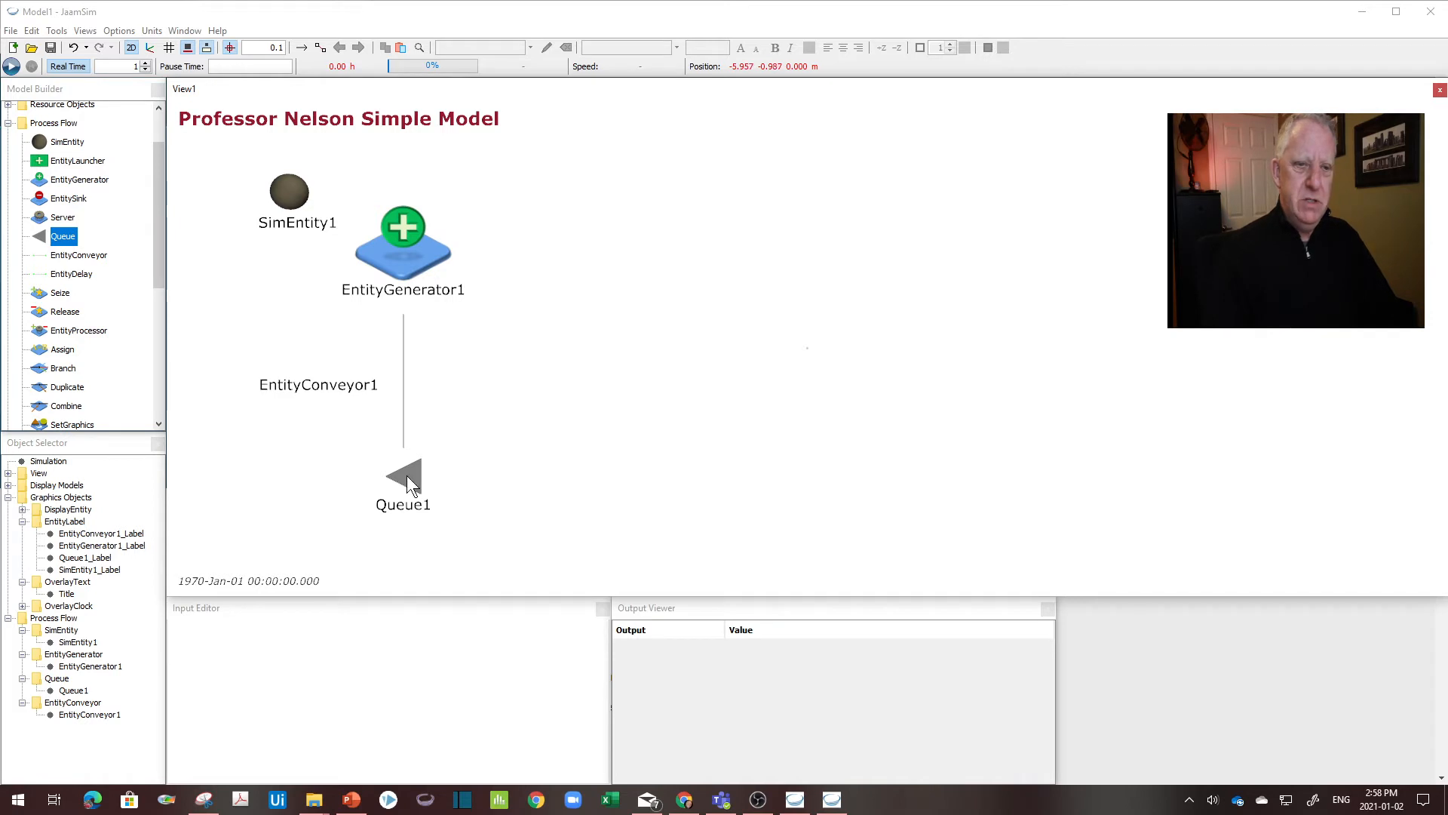
Step: Add a Server just right of Queue1 at about (-4.9, -1.0) m
click(62, 218)
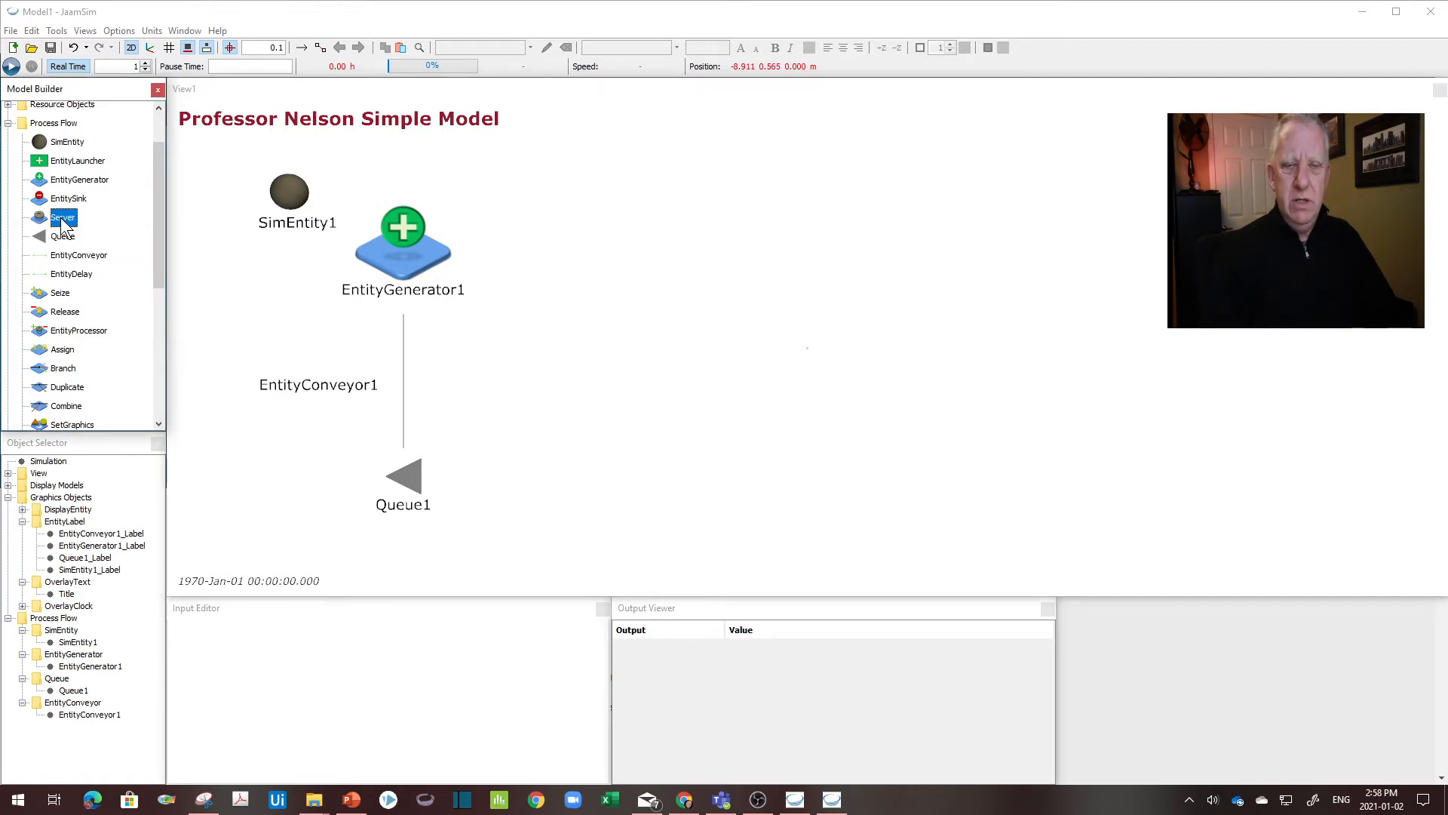
drag(64, 223, 166, 269)
drag(509, 490, 483, 477)
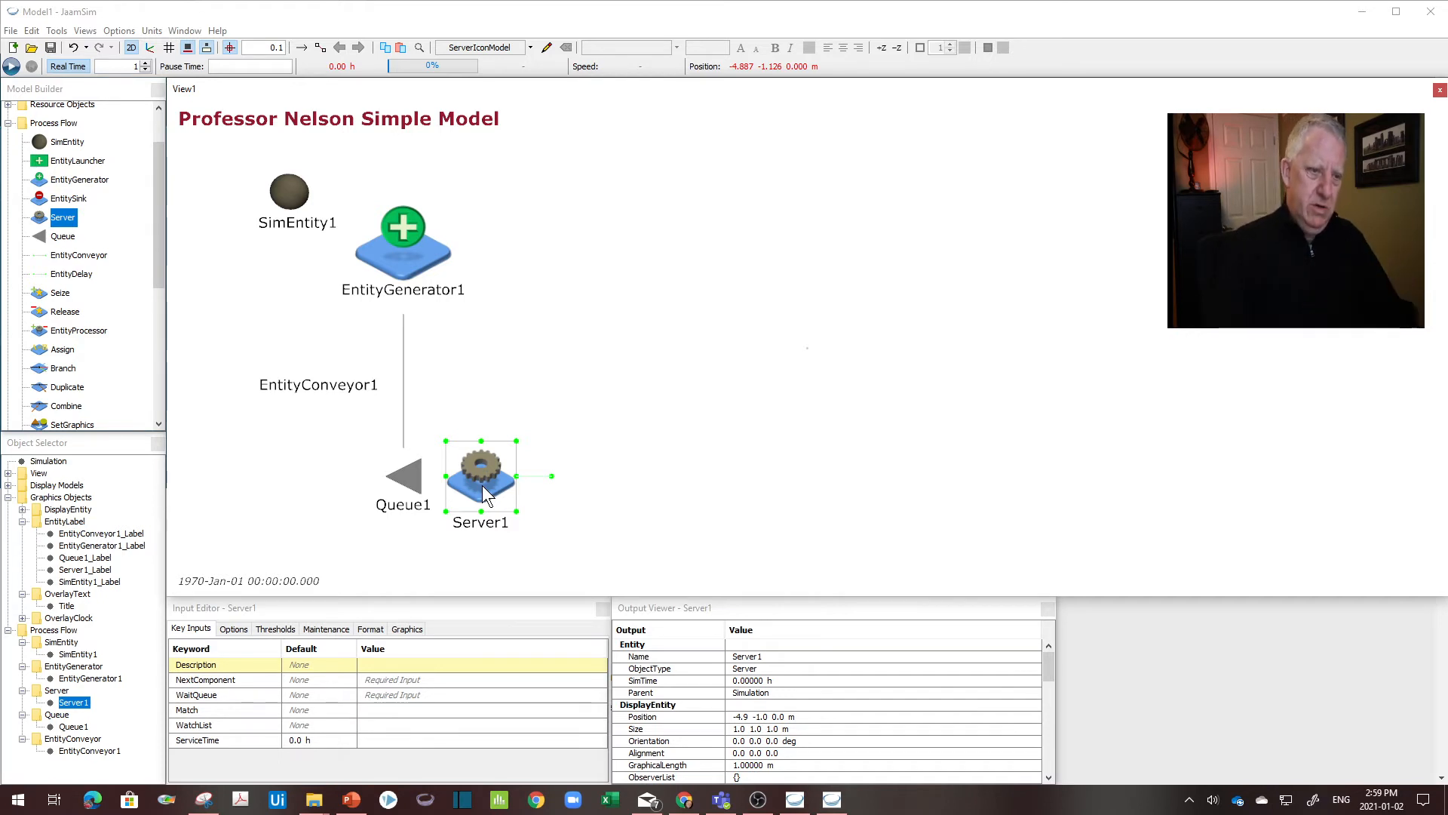
Step: Add a horizontal EntityConveyor extending right from beside Server1, and centre its label just below the line
drag(65, 255, 594, 480)
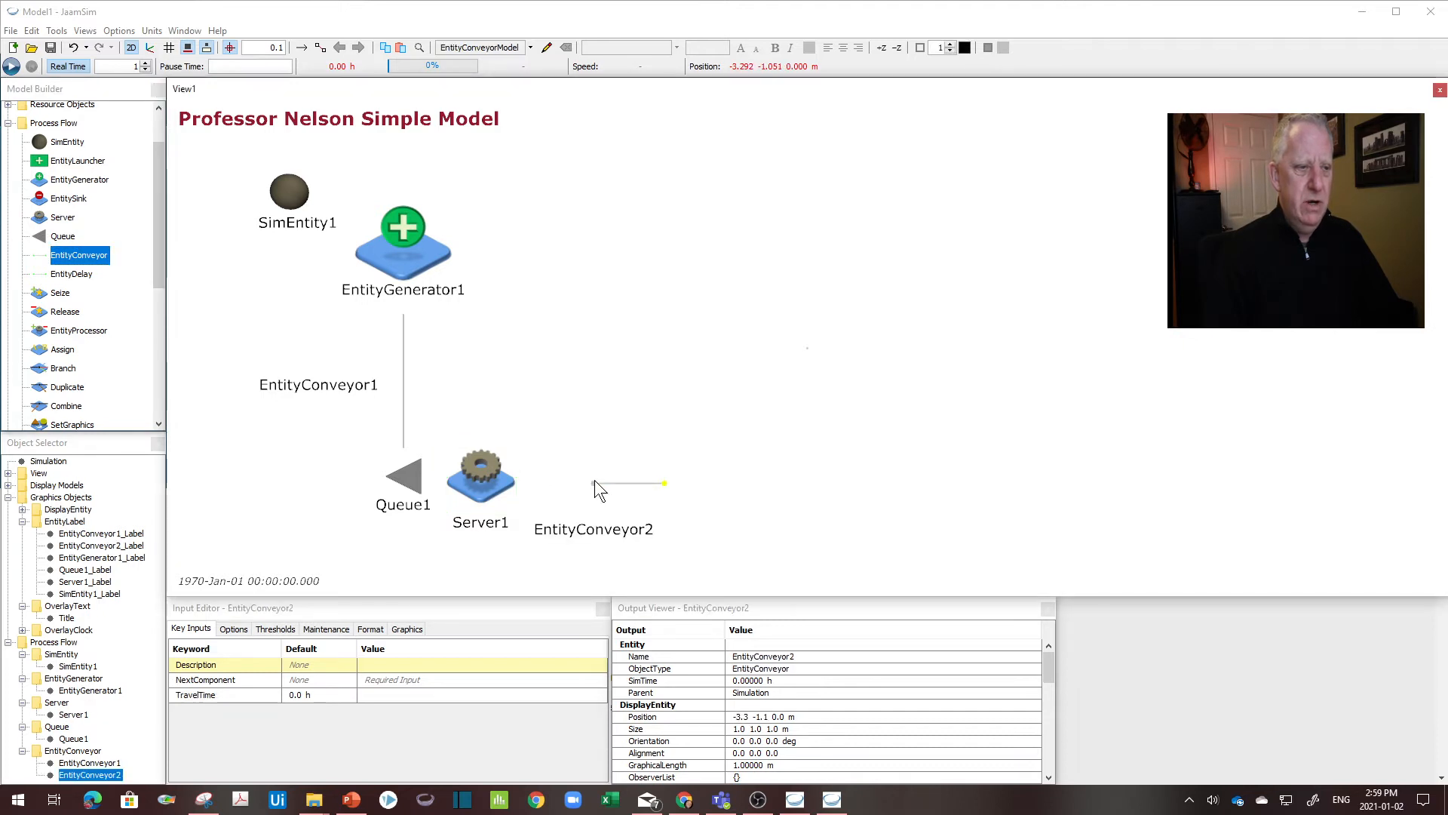
drag(664, 483, 742, 482)
click(587, 535)
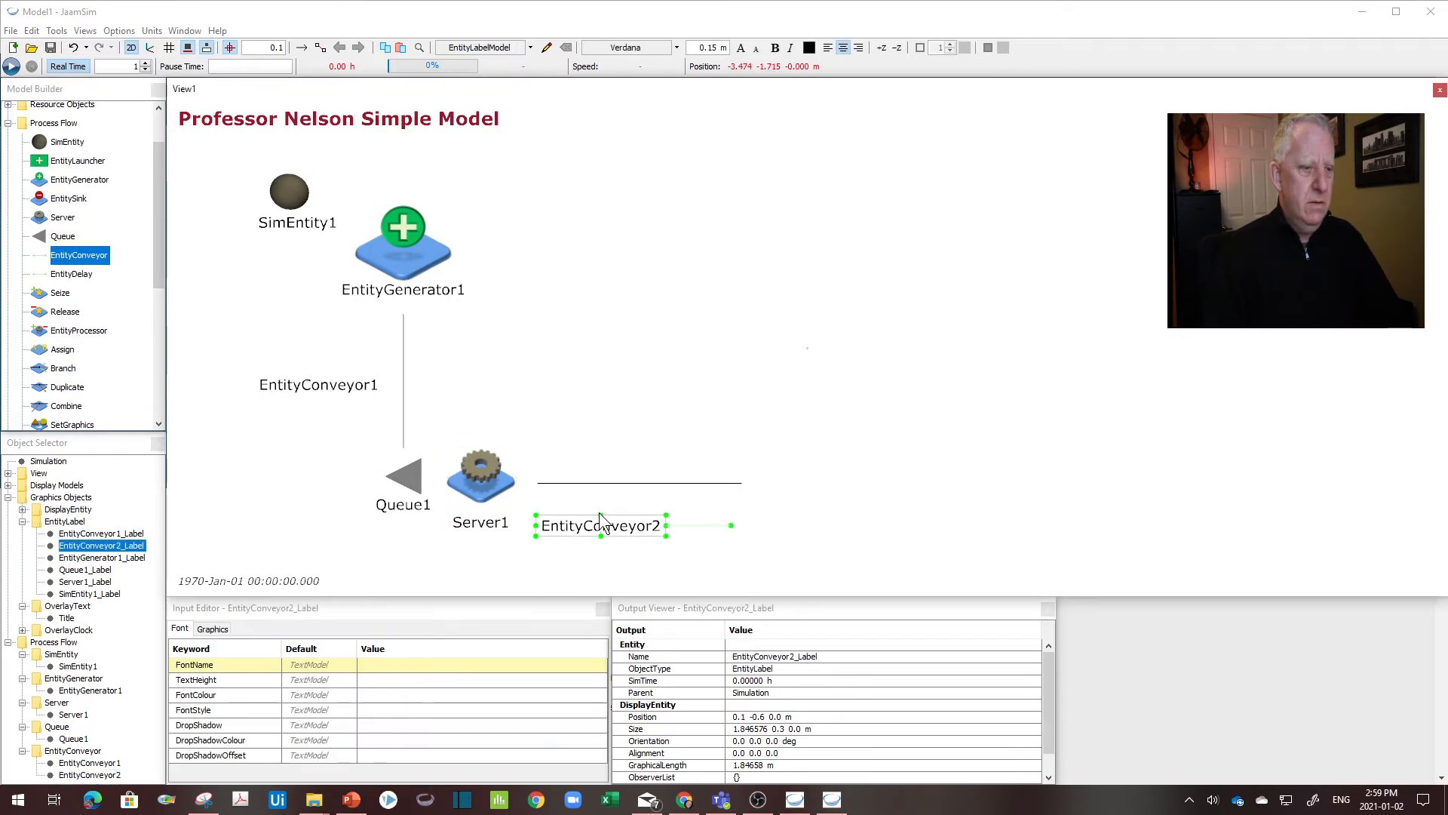
drag(589, 532, 632, 501)
click(622, 534)
Step: Add a Queue at the far end of EntityConveyor2, at about (-0.7, -1.1) m, and a Server beside it at about (0.3, -1.1) m
drag(63, 236, 778, 490)
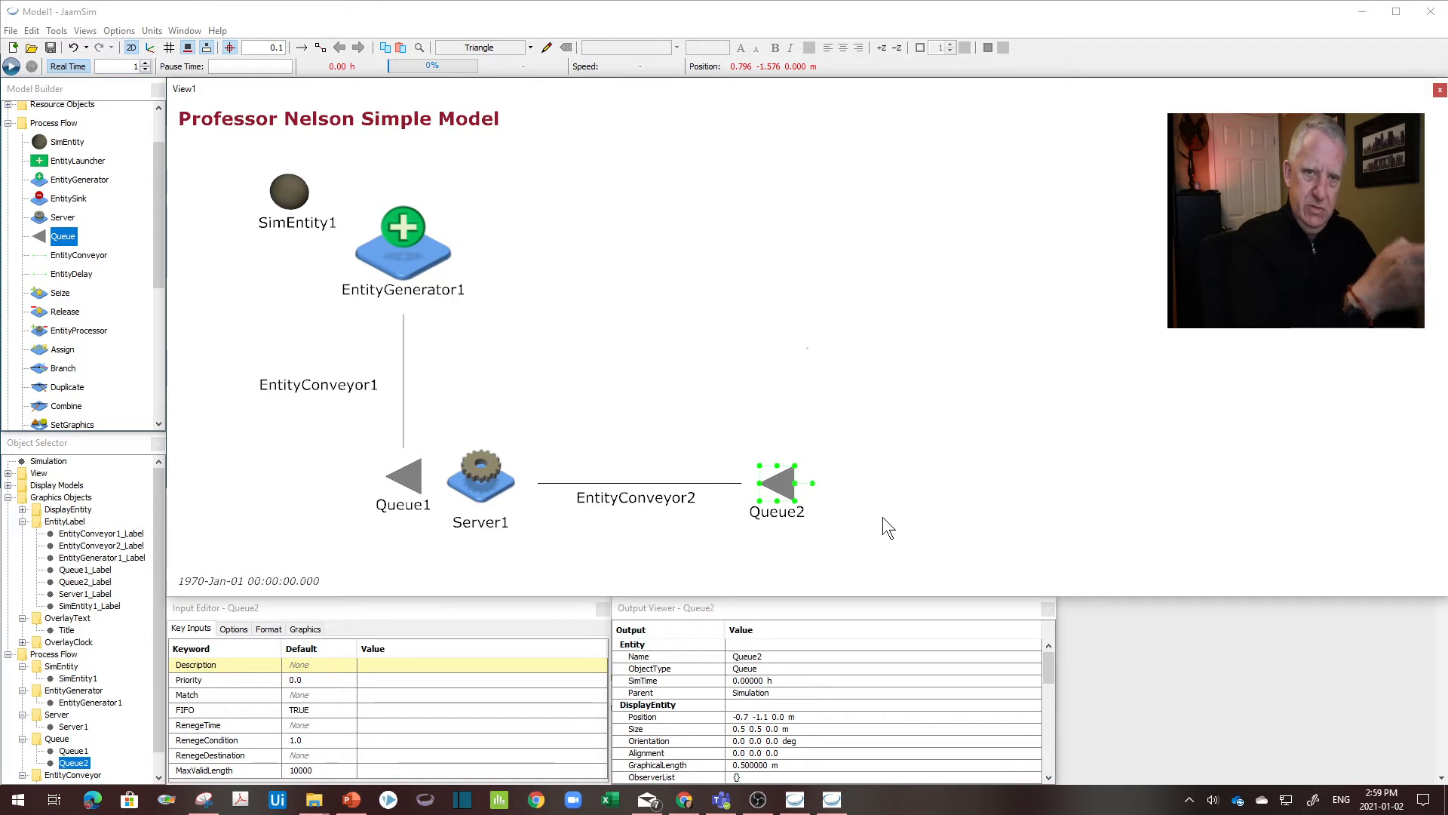
drag(57, 223, 853, 490)
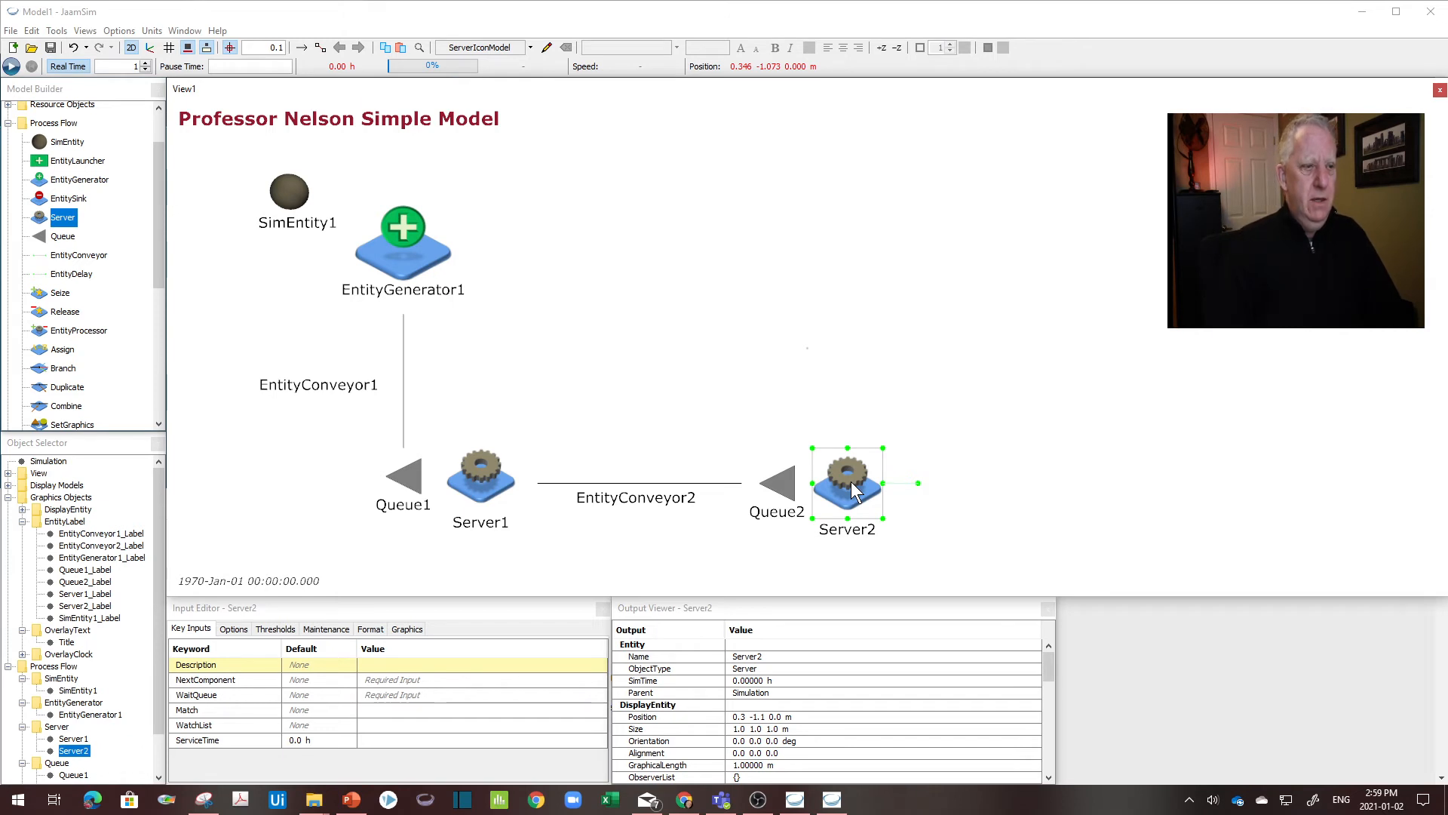
Step: Add an EntityConveyor running about 1.8 m straight up from about (0.3, -0.5) m above Server2, with its label right of the line
drag(78, 257, 862, 418)
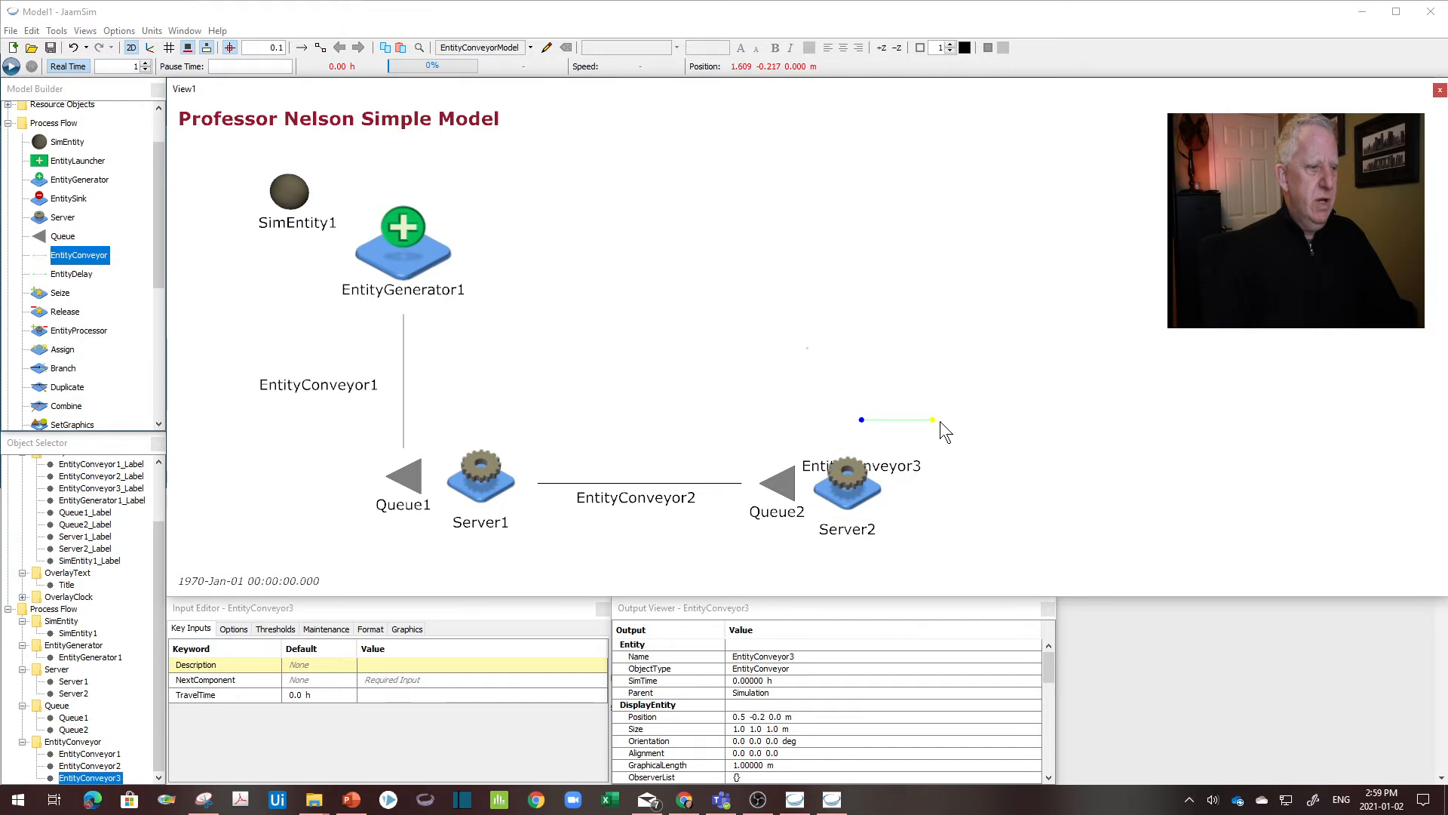
click(862, 291)
drag(862, 373, 845, 344)
drag(853, 437, 936, 344)
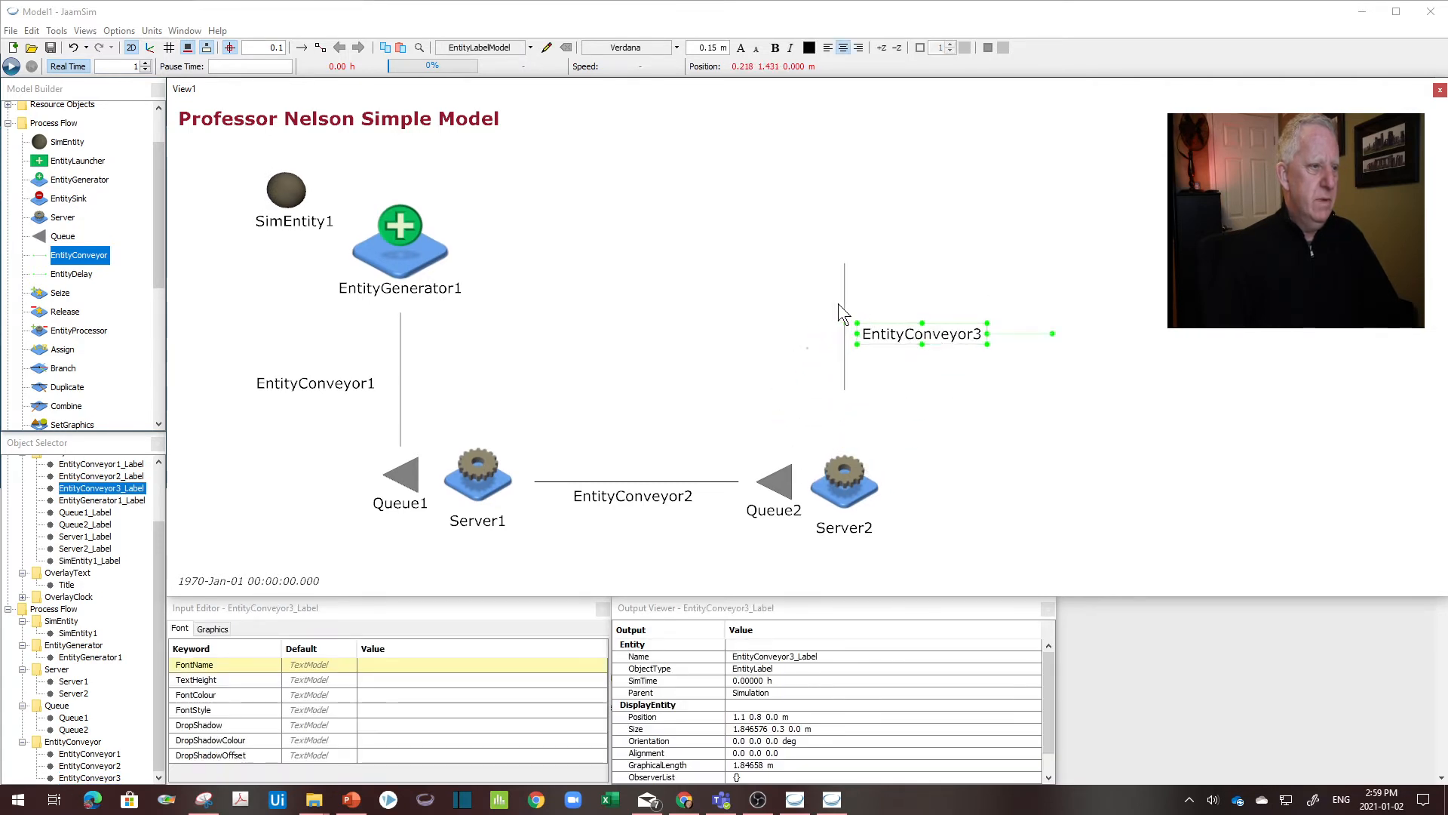
drag(843, 304, 841, 351)
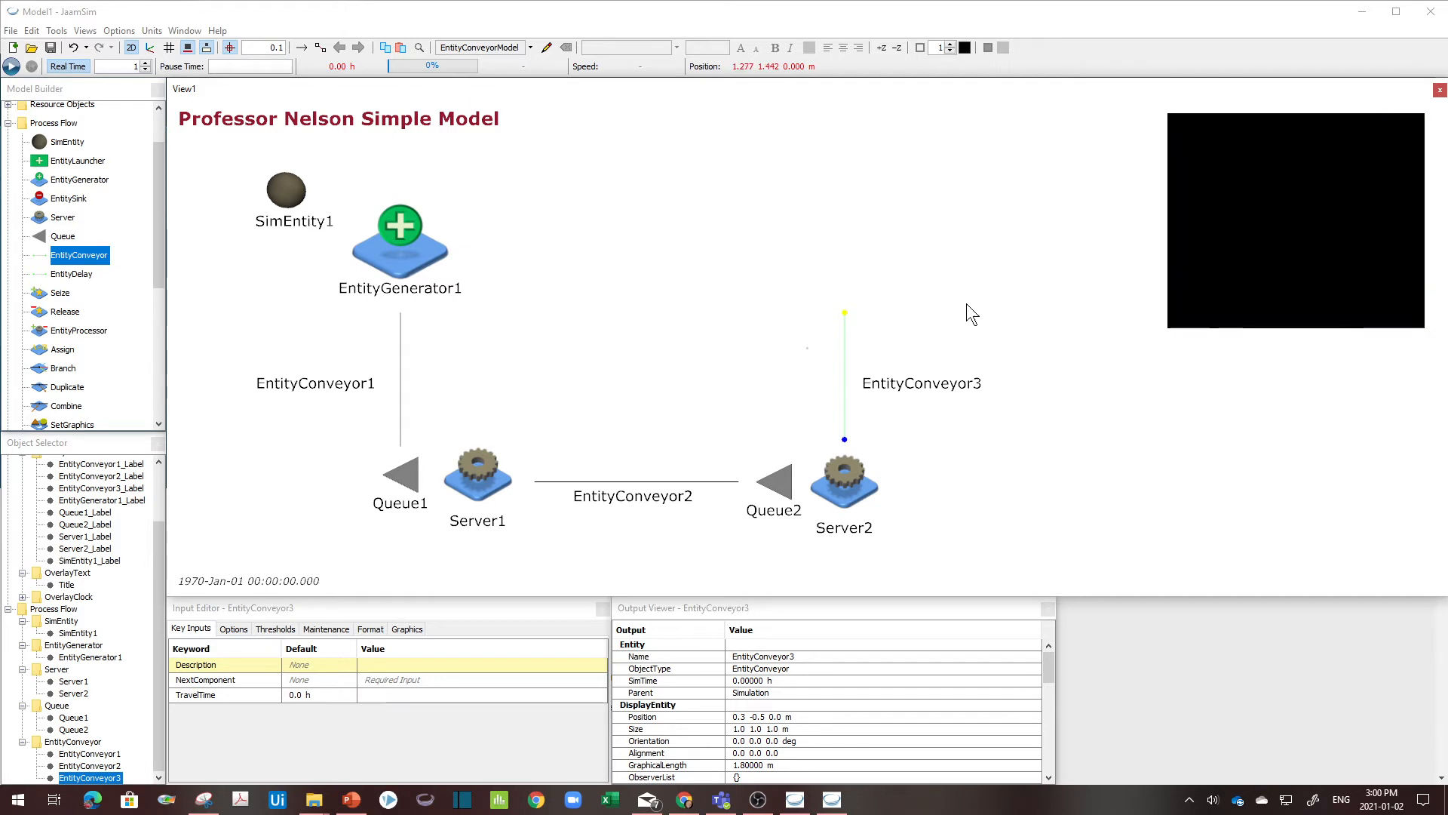
click(1110, 306)
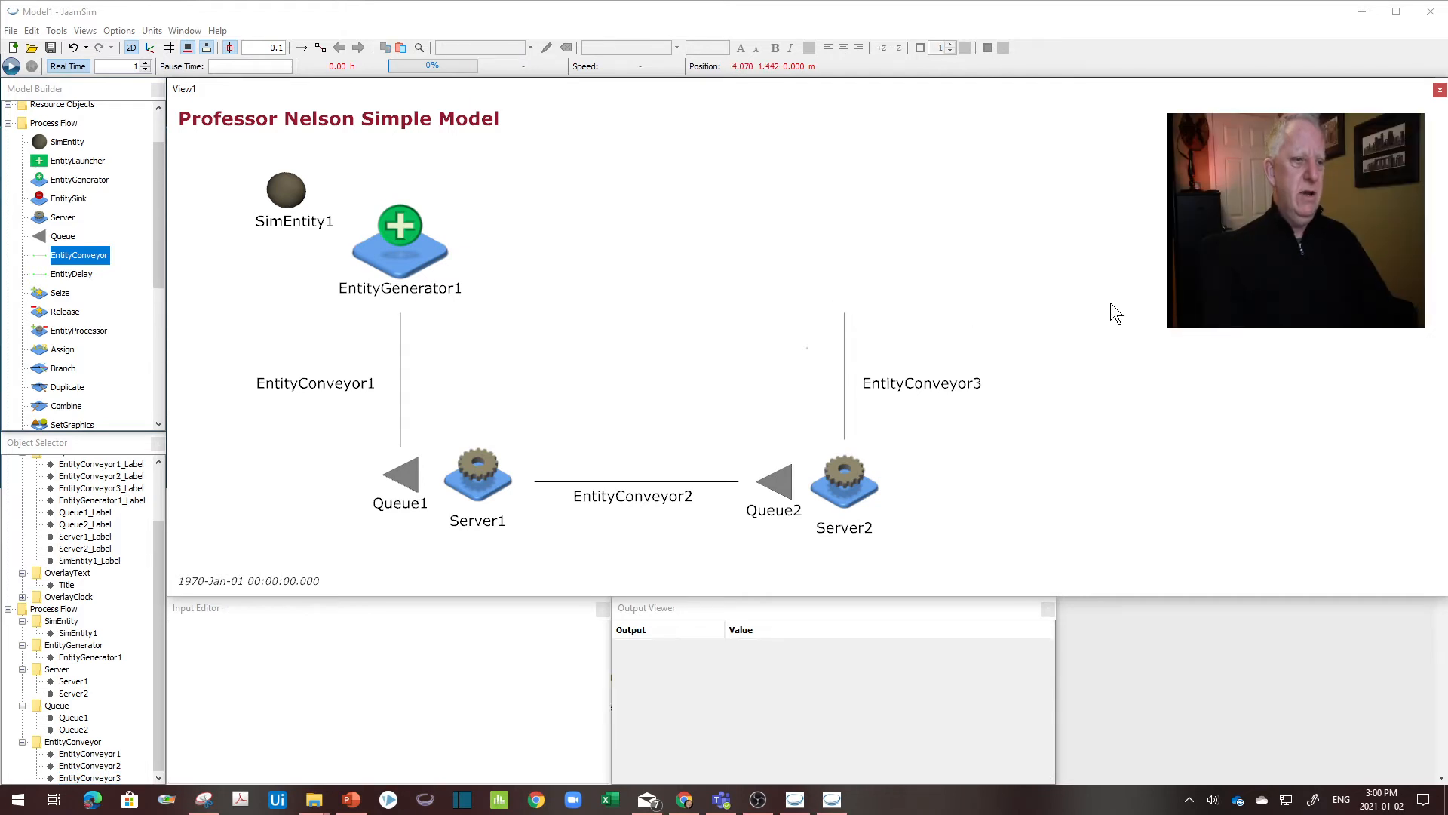
click(476, 477)
click(844, 480)
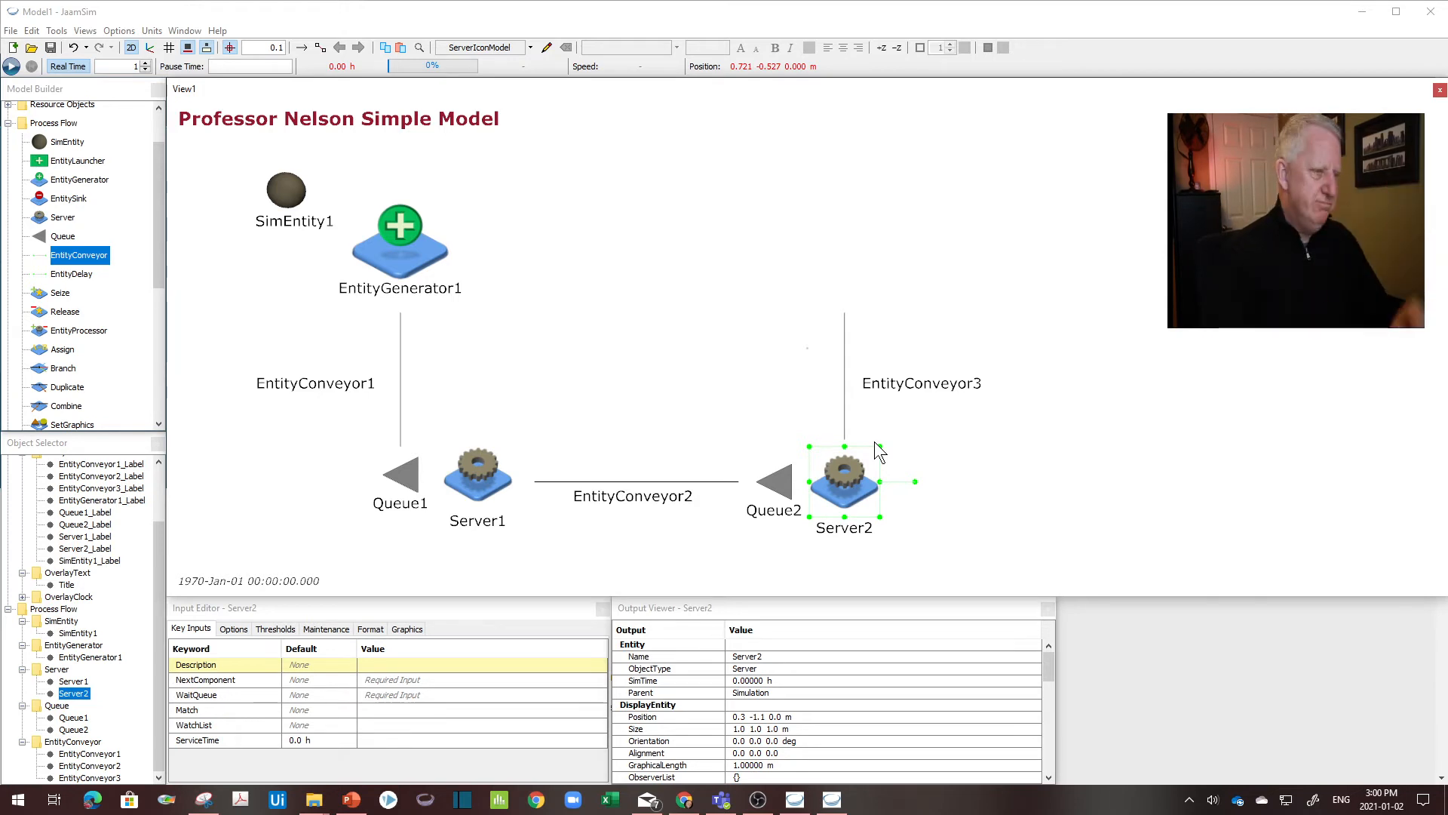
click(773, 234)
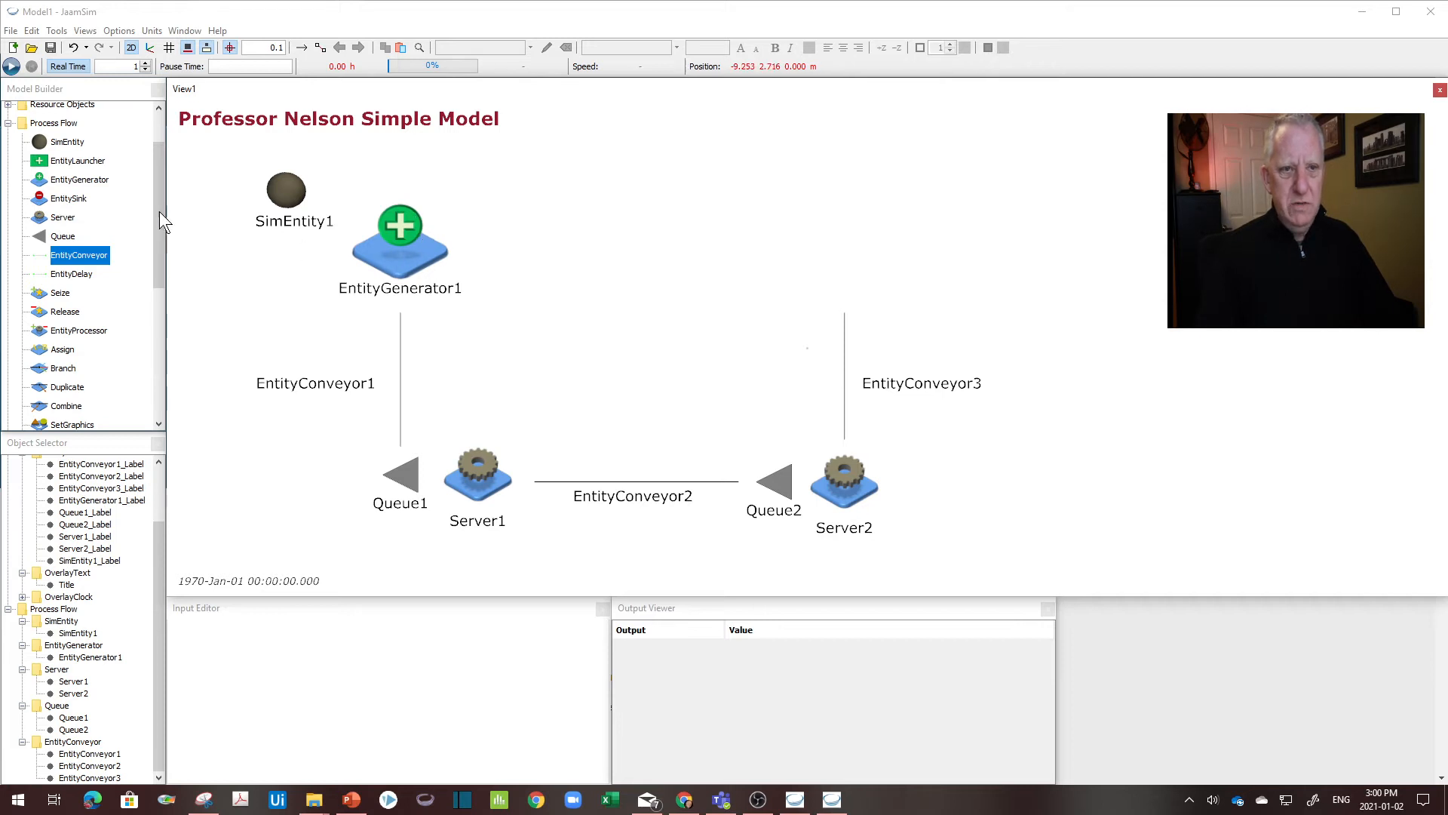
Step: Add an EntitySink directly above the upper end of EntityConveyor3
click(65, 201)
drag(64, 207, 841, 251)
click(1089, 270)
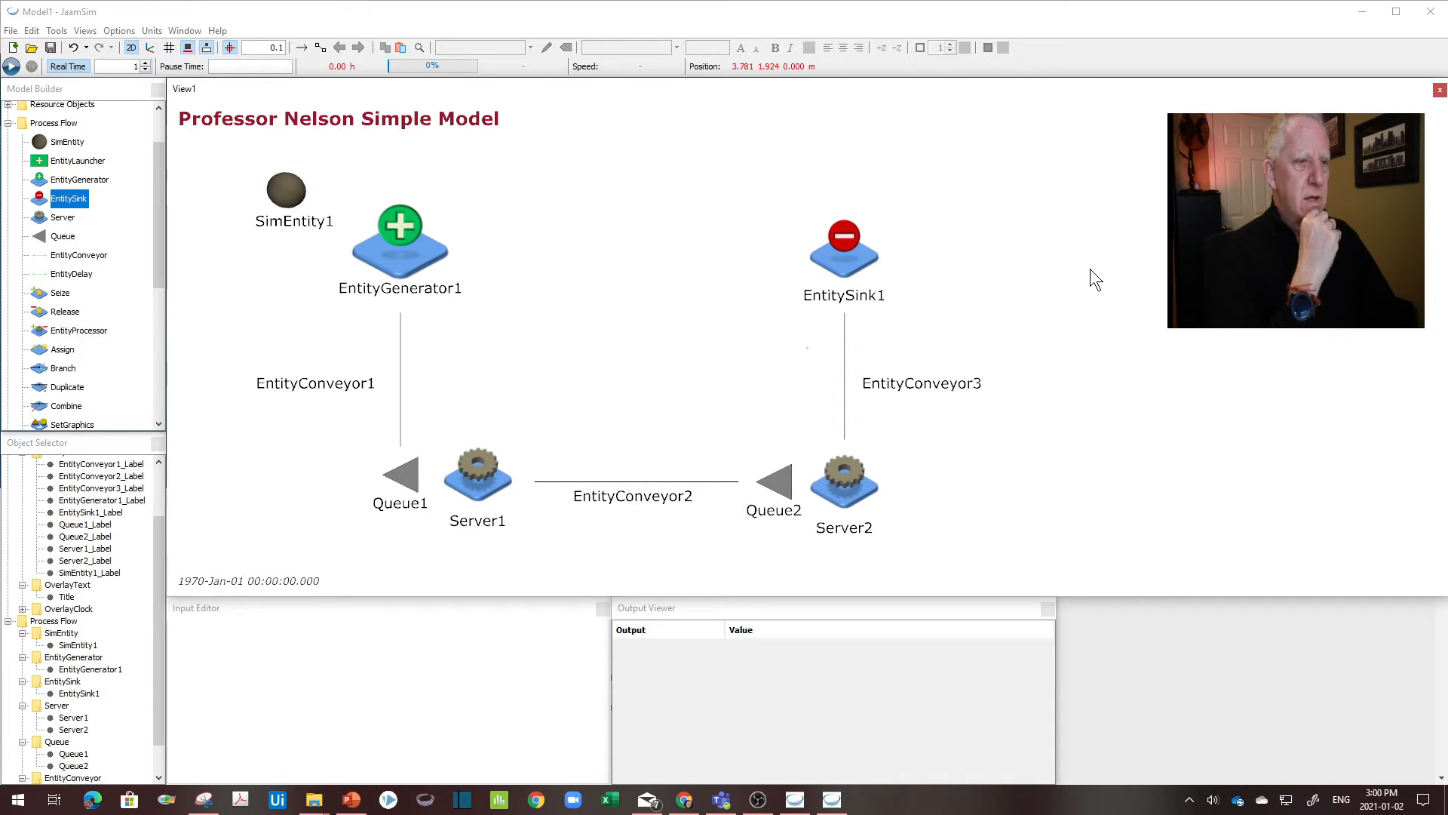
Step: Move the SimEntity slightly away from the generator, to about (-7.8, 2.9) m
drag(621, 292, 655, 282)
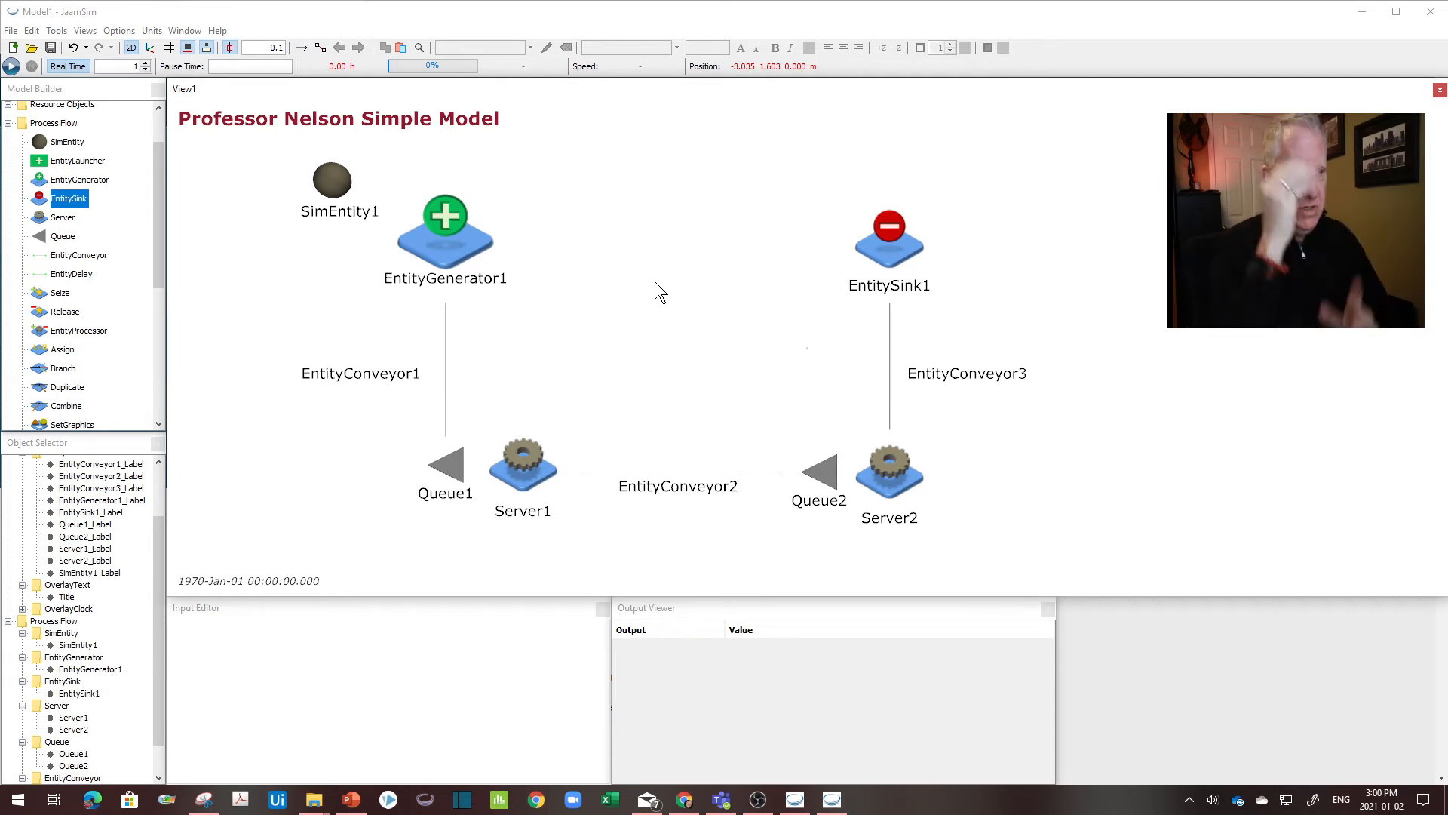
drag(668, 295, 682, 297)
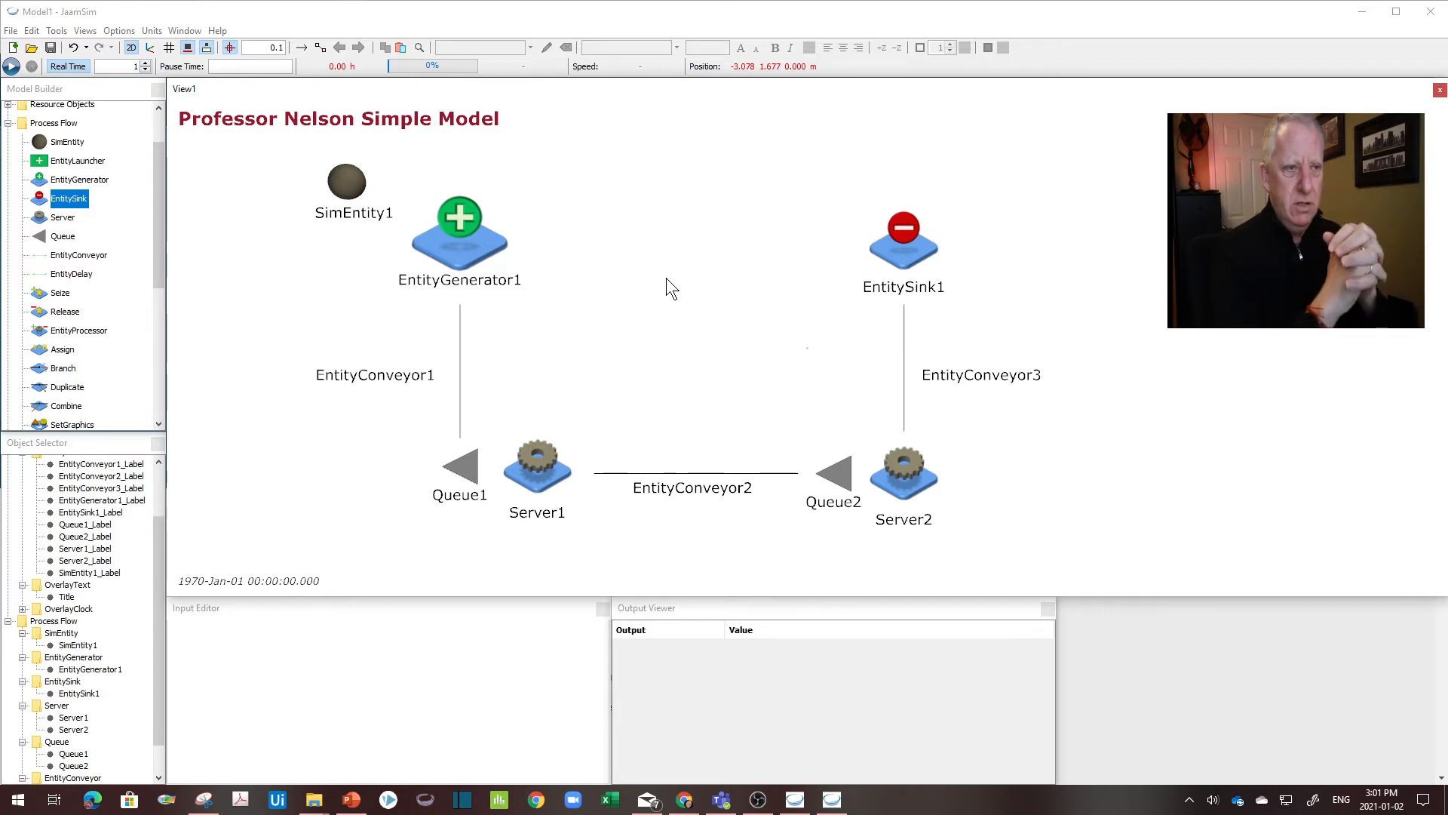
drag(667, 279, 626, 296)
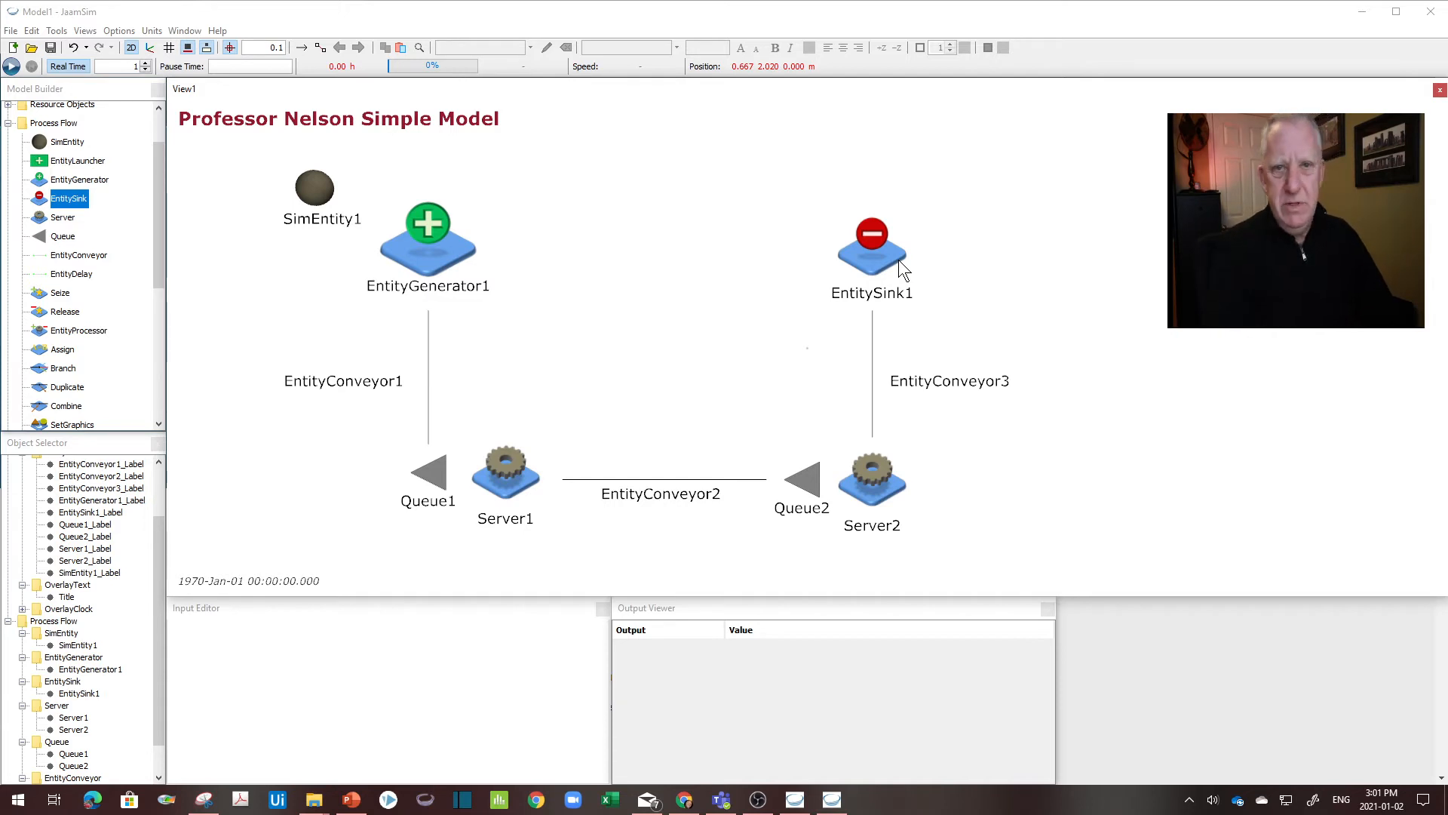
mouse_move(314, 185)
mouse_down()
mouse_move(507, 204)
mouse_move(324, 175)
mouse_move(912, 186)
mouse_move(892, 204)
mouse_move(893, 428)
mouse_move(810, 430)
mouse_move(809, 486)
mouse_move(891, 449)
mouse_move(820, 368)
mouse_move(302, 192)
mouse_up()
click(326, 182)
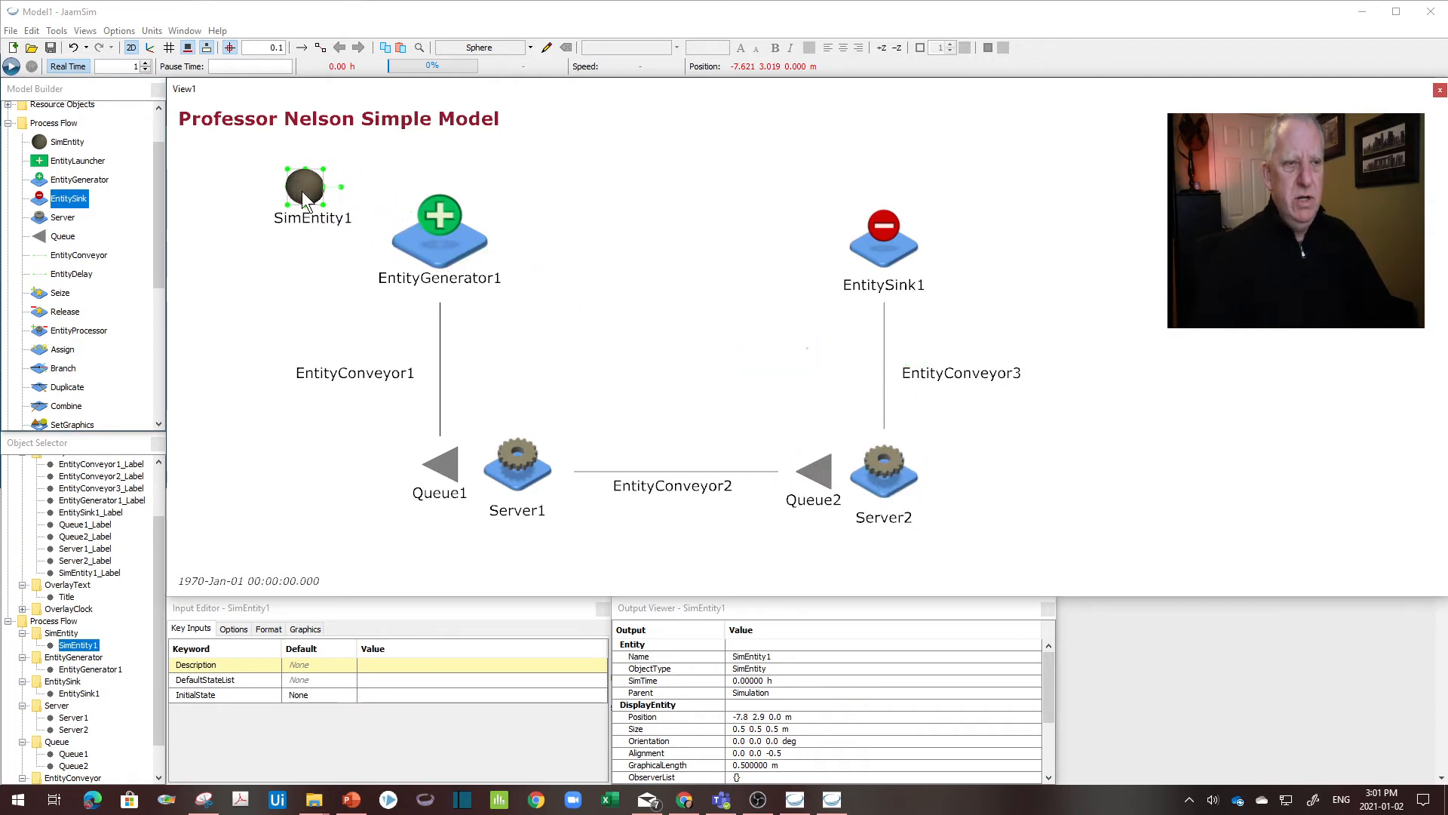
drag(519, 170, 482, 170)
click(487, 175)
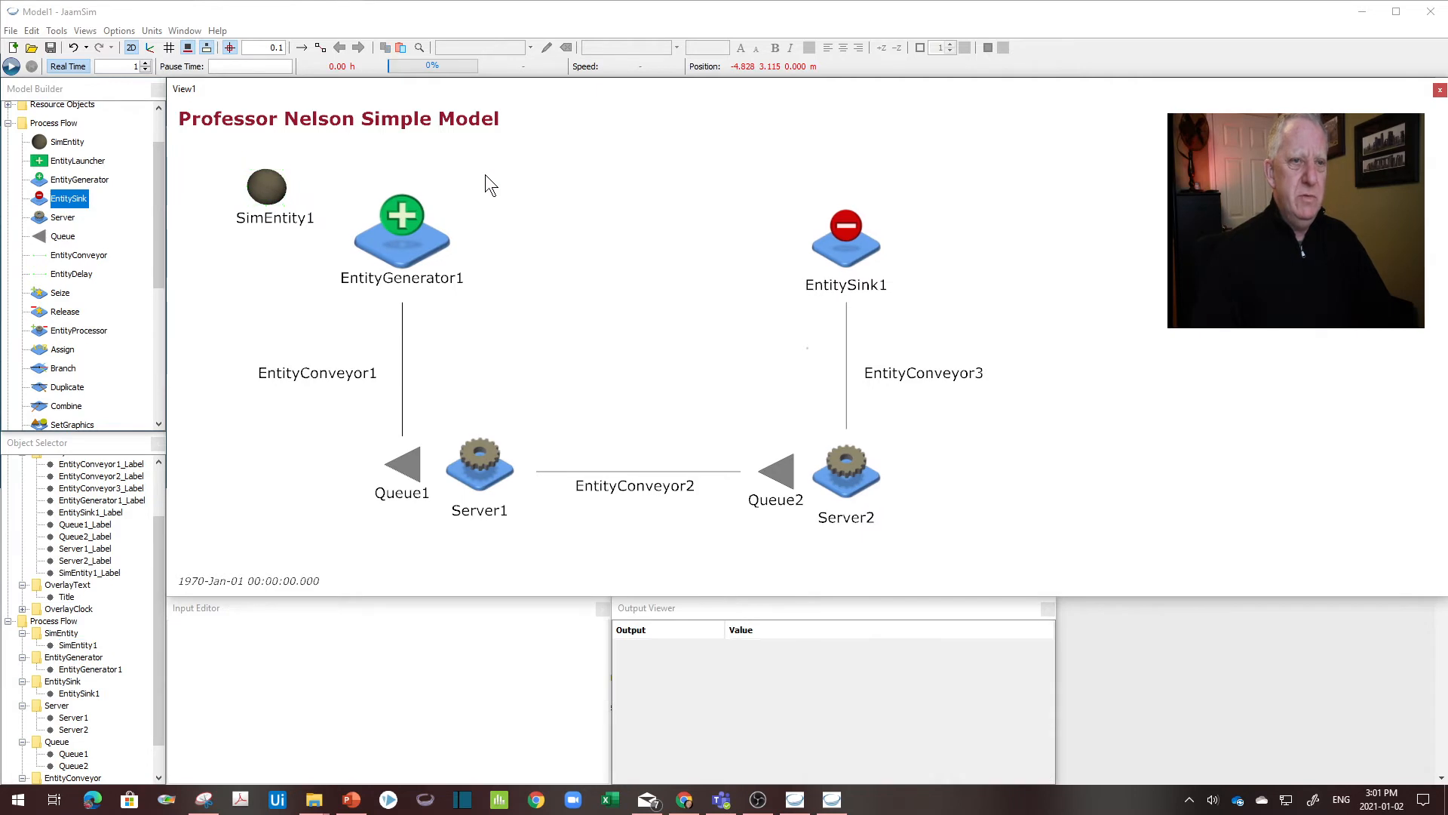
Step: Turn on the entity flow arrows and link creation, and link SimEntity1 to EntityGenerator1 as its prototype entity
click(301, 48)
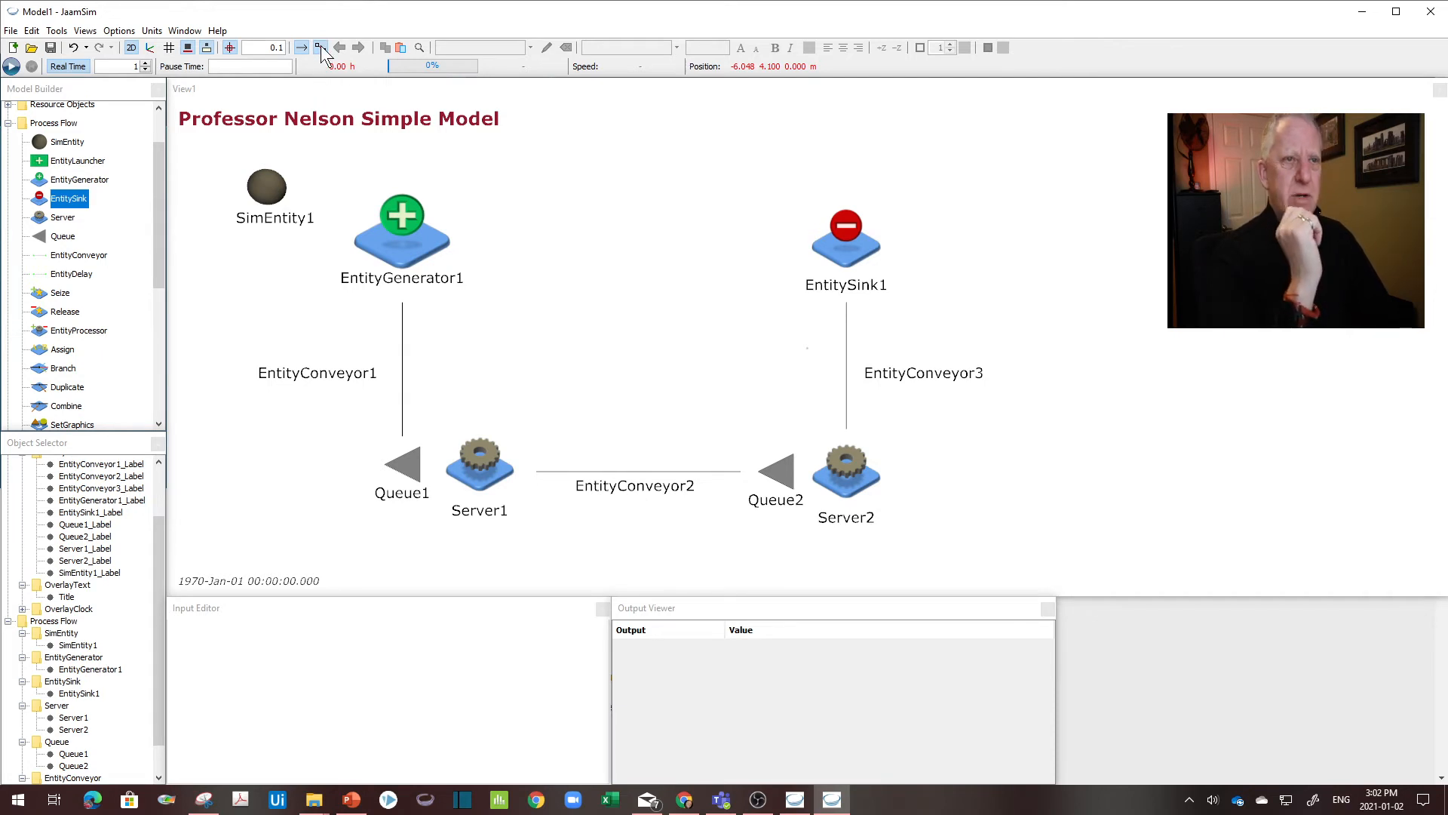
click(265, 187)
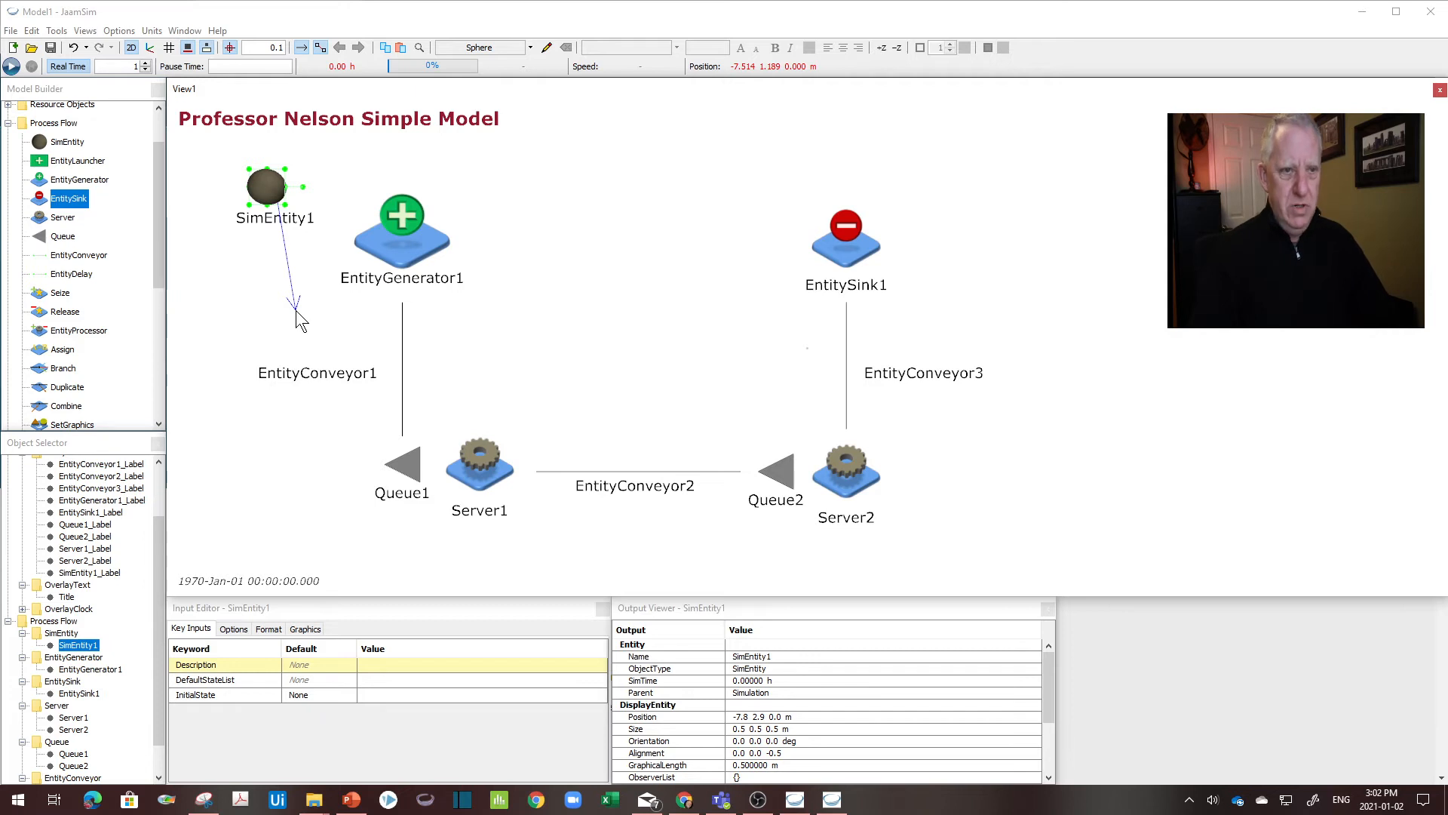
click(401, 233)
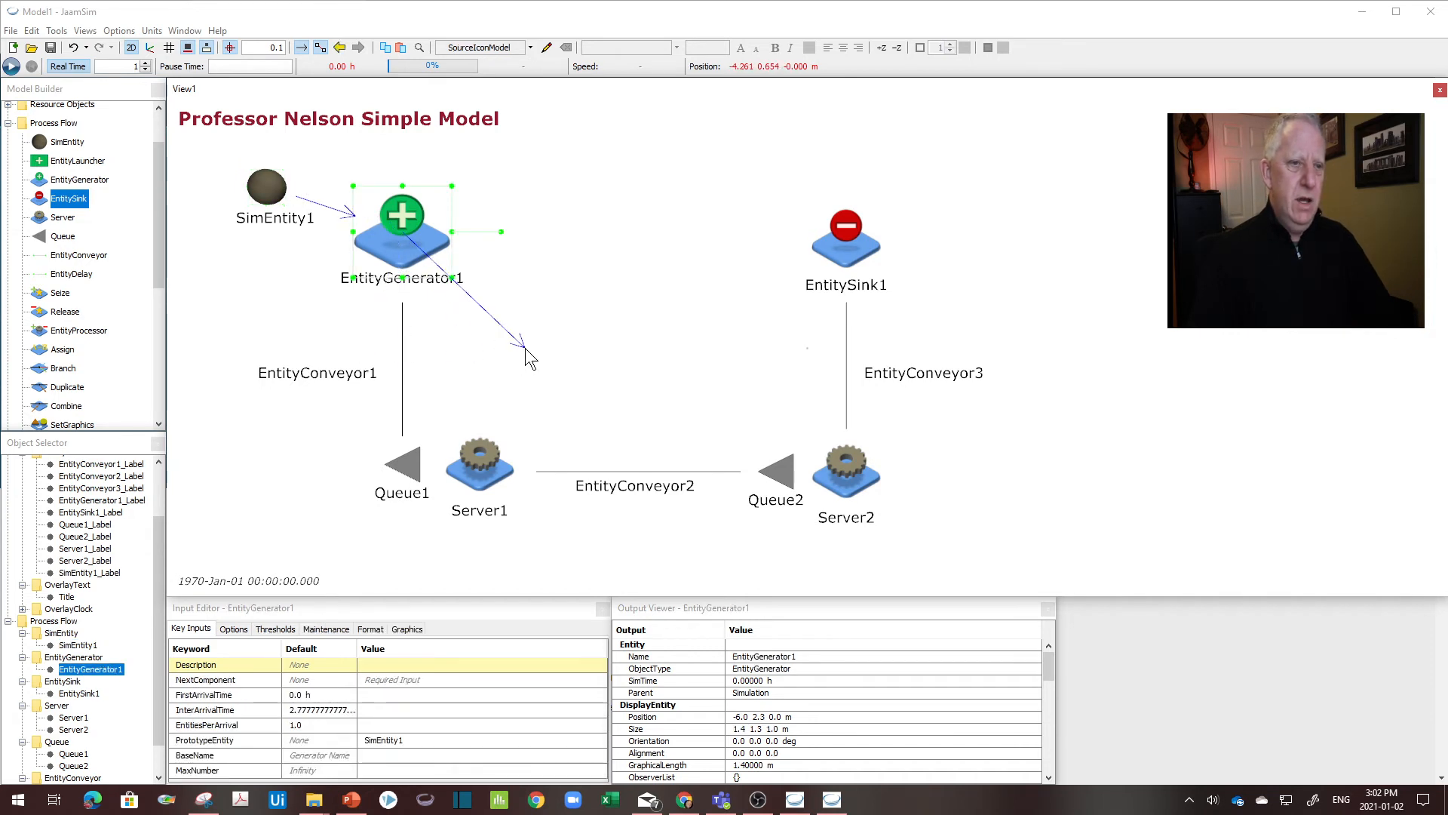
Step: Link EntityGenerator1 through EntityConveyor1, Queue1, Server1, EntityConveyor2, Queue2, Server2 and EntityConveyor3 to EntitySink1 as one continuous flow
click(404, 365)
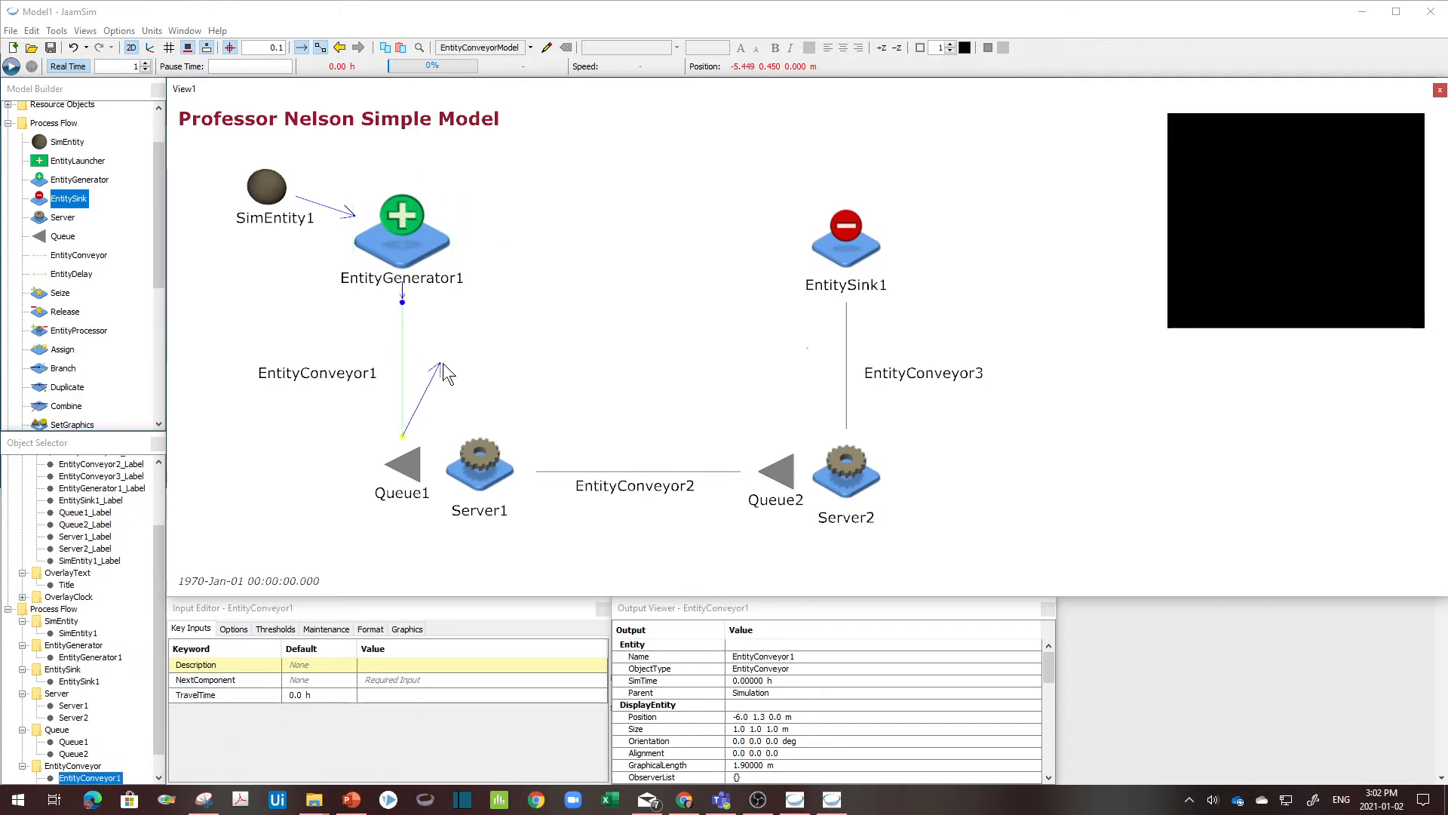
click(412, 474)
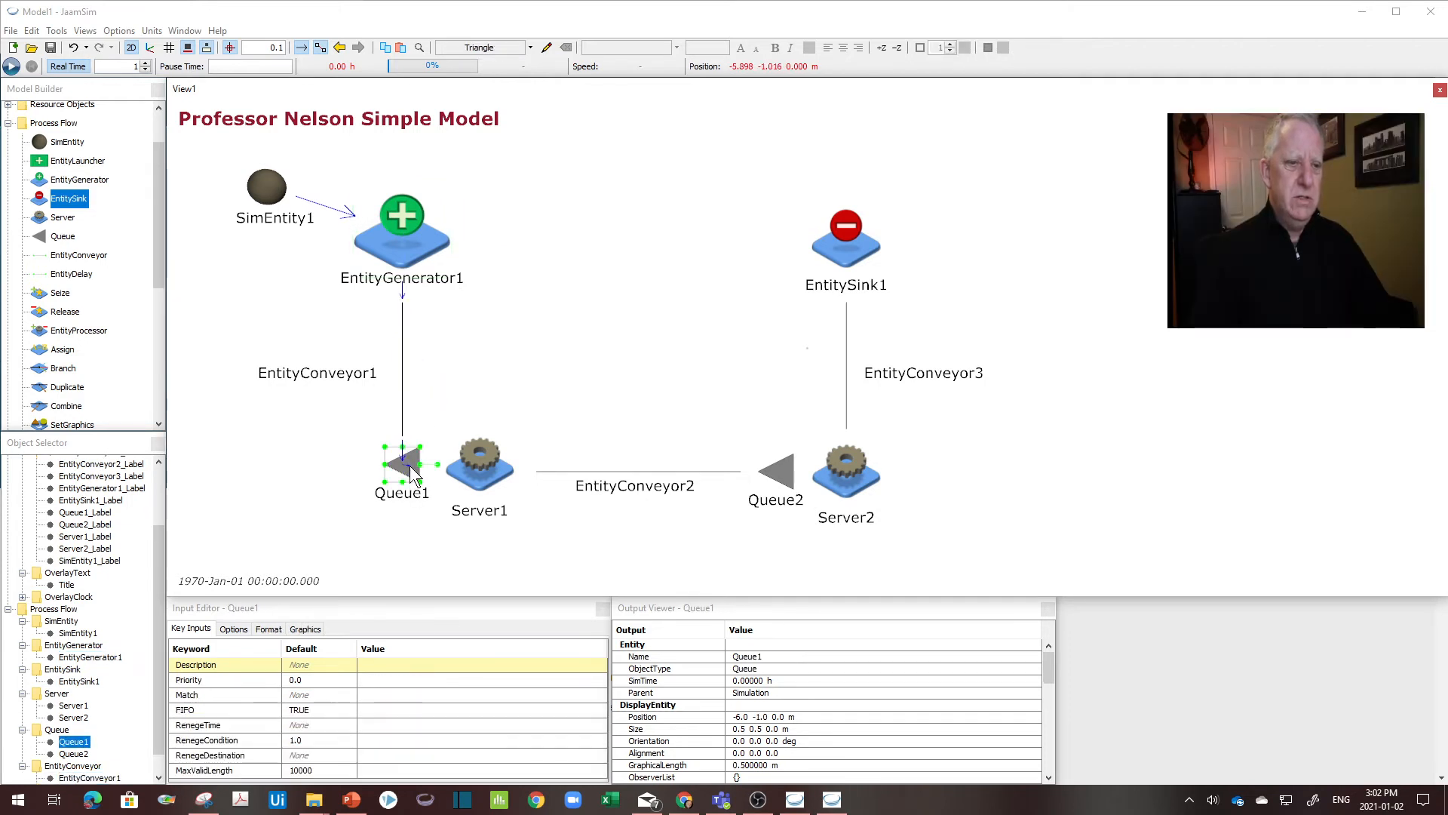
click(480, 469)
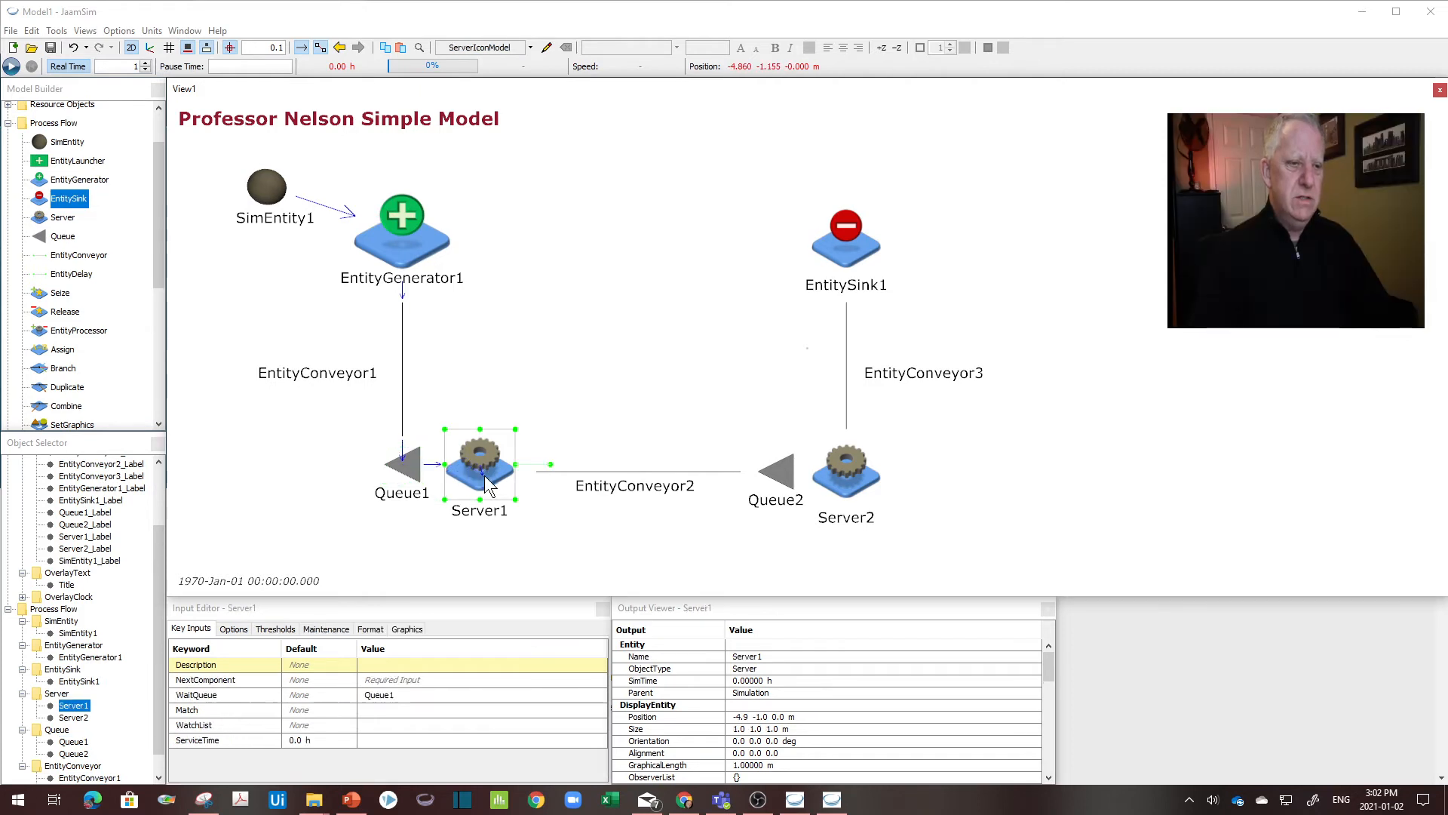
click(639, 473)
click(783, 475)
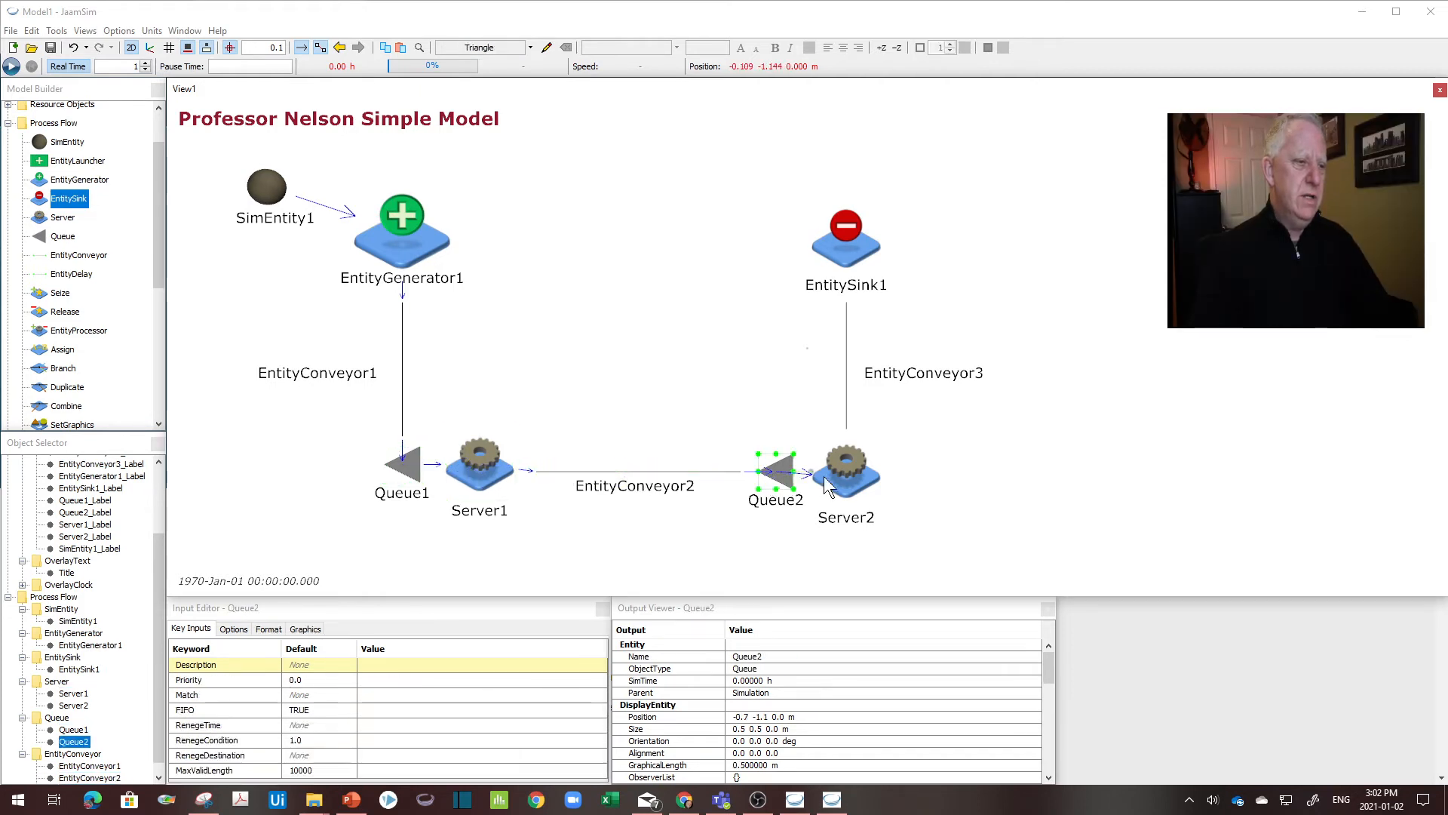
click(853, 478)
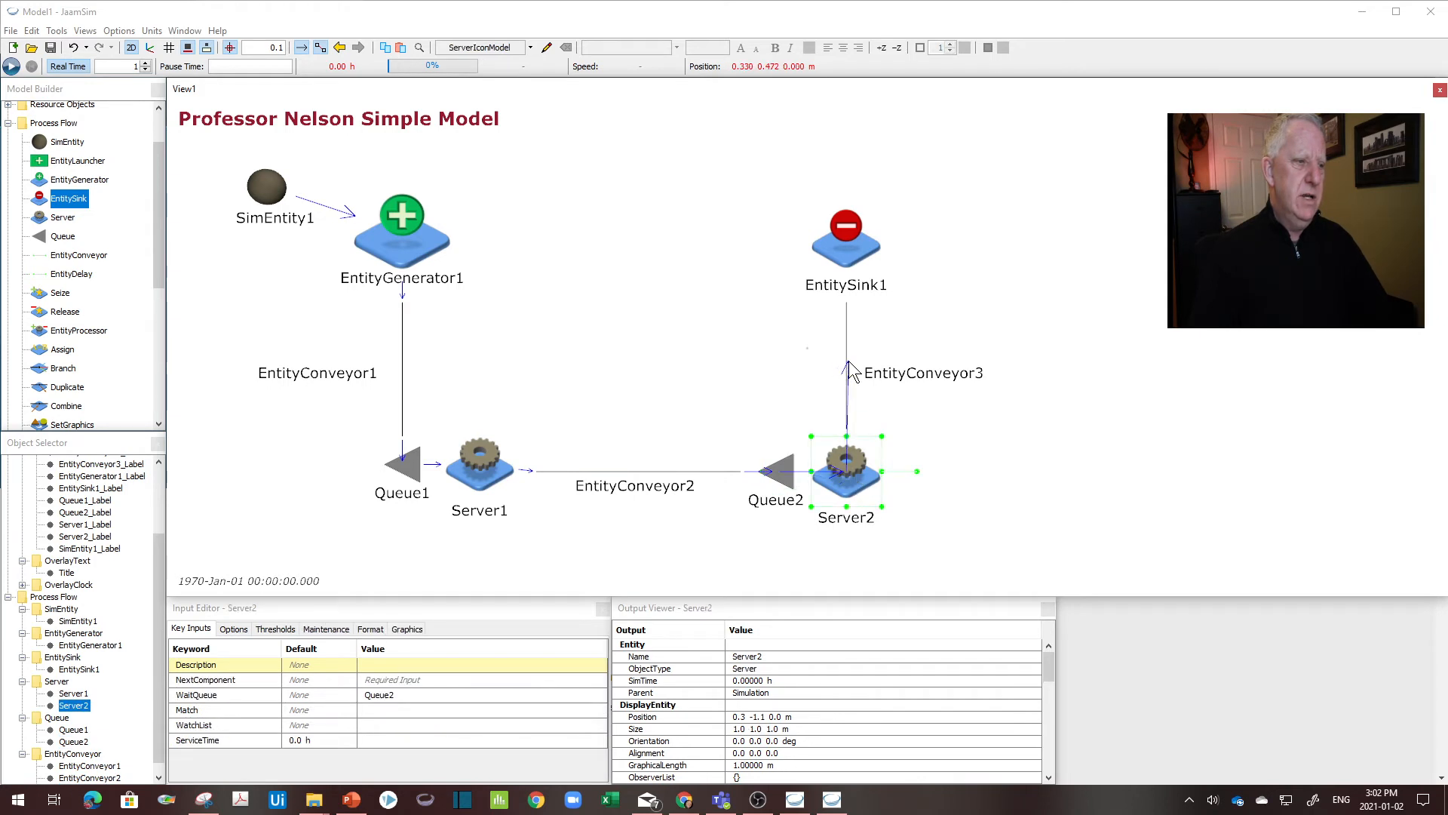
click(849, 374)
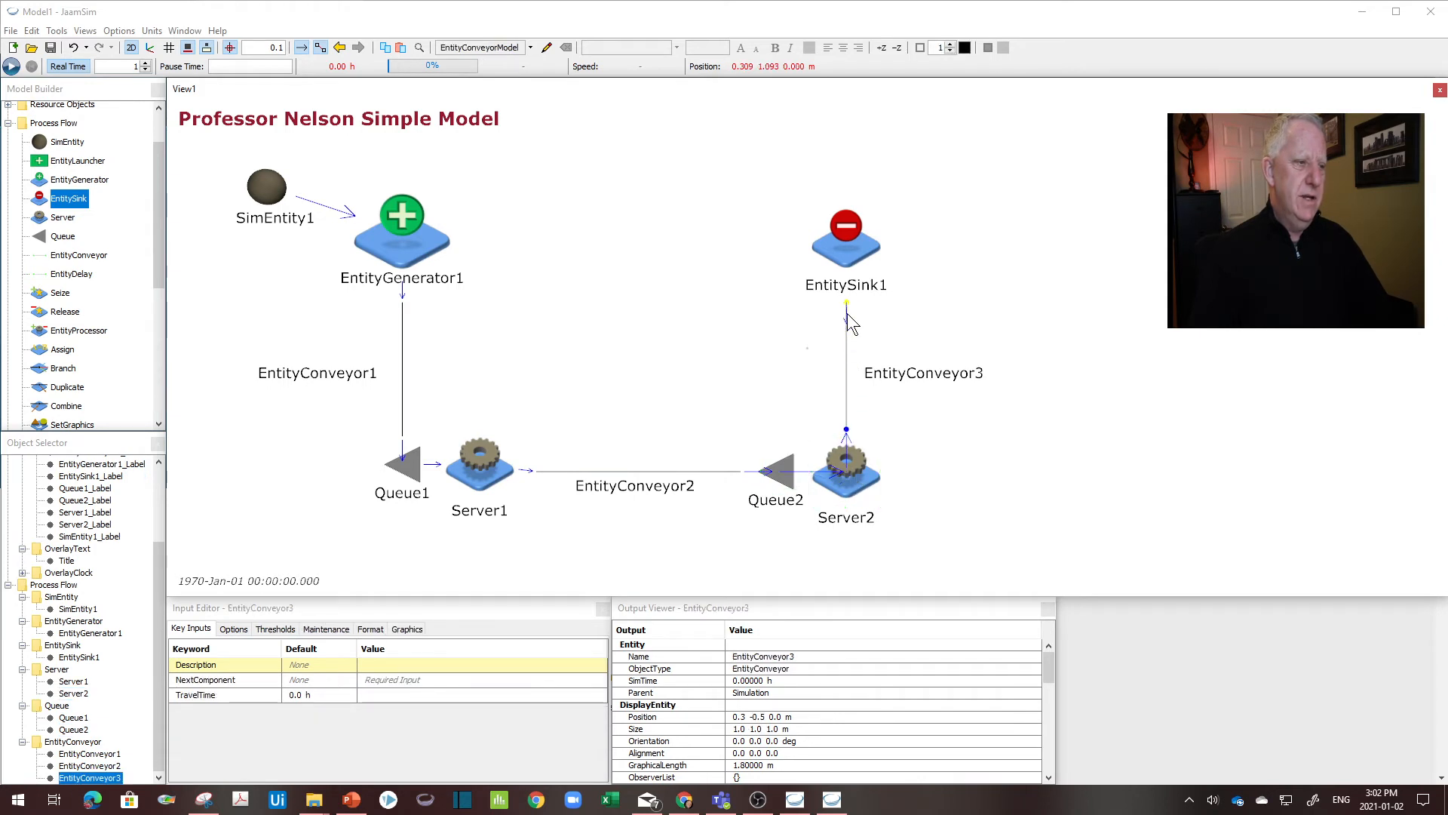
click(845, 257)
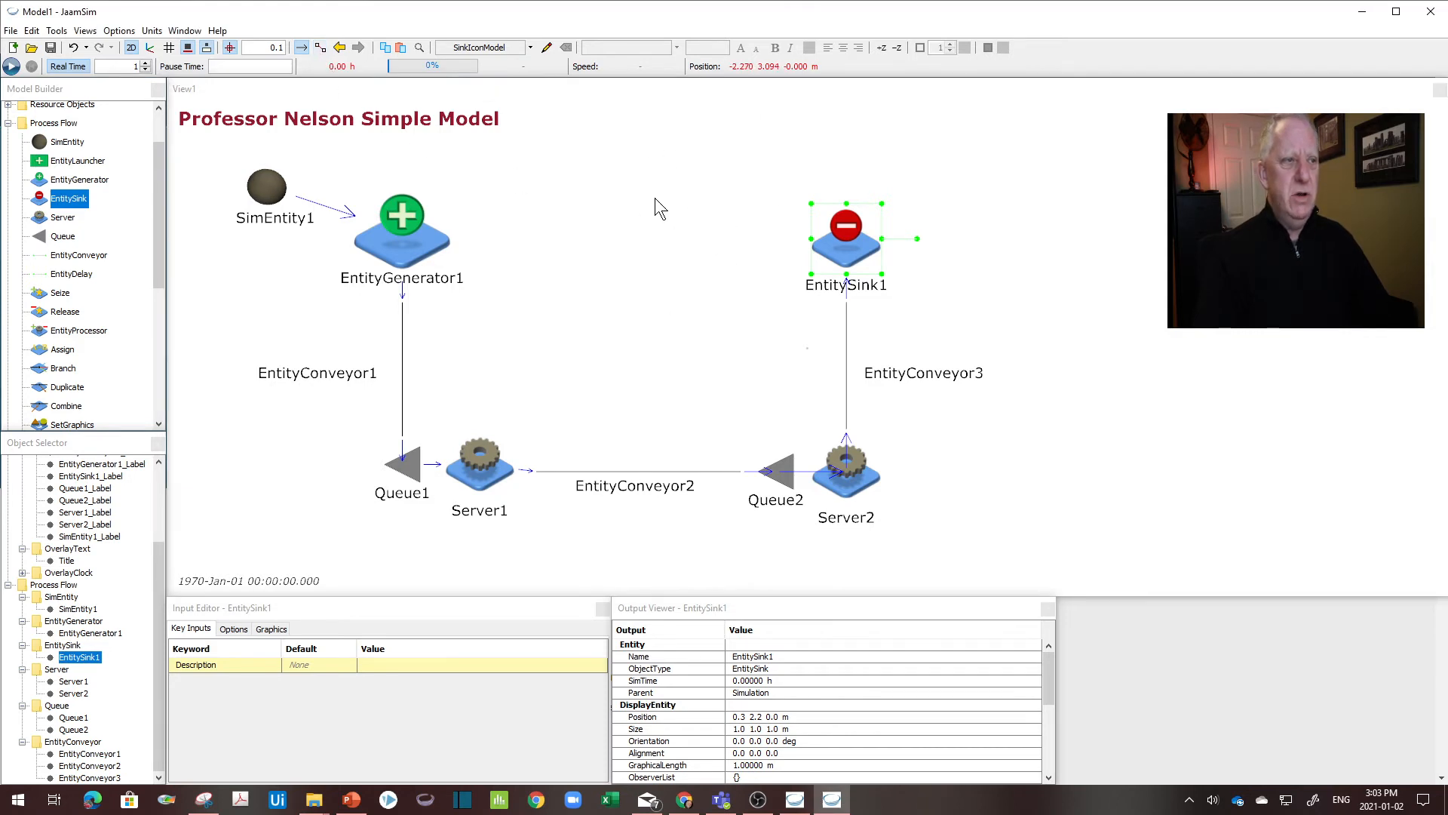
Step: Toggle the entity flow arrows off and on to compare the model with and without them, leaving them shown
click(301, 48)
click(301, 49)
click(301, 48)
click(301, 49)
click(301, 49)
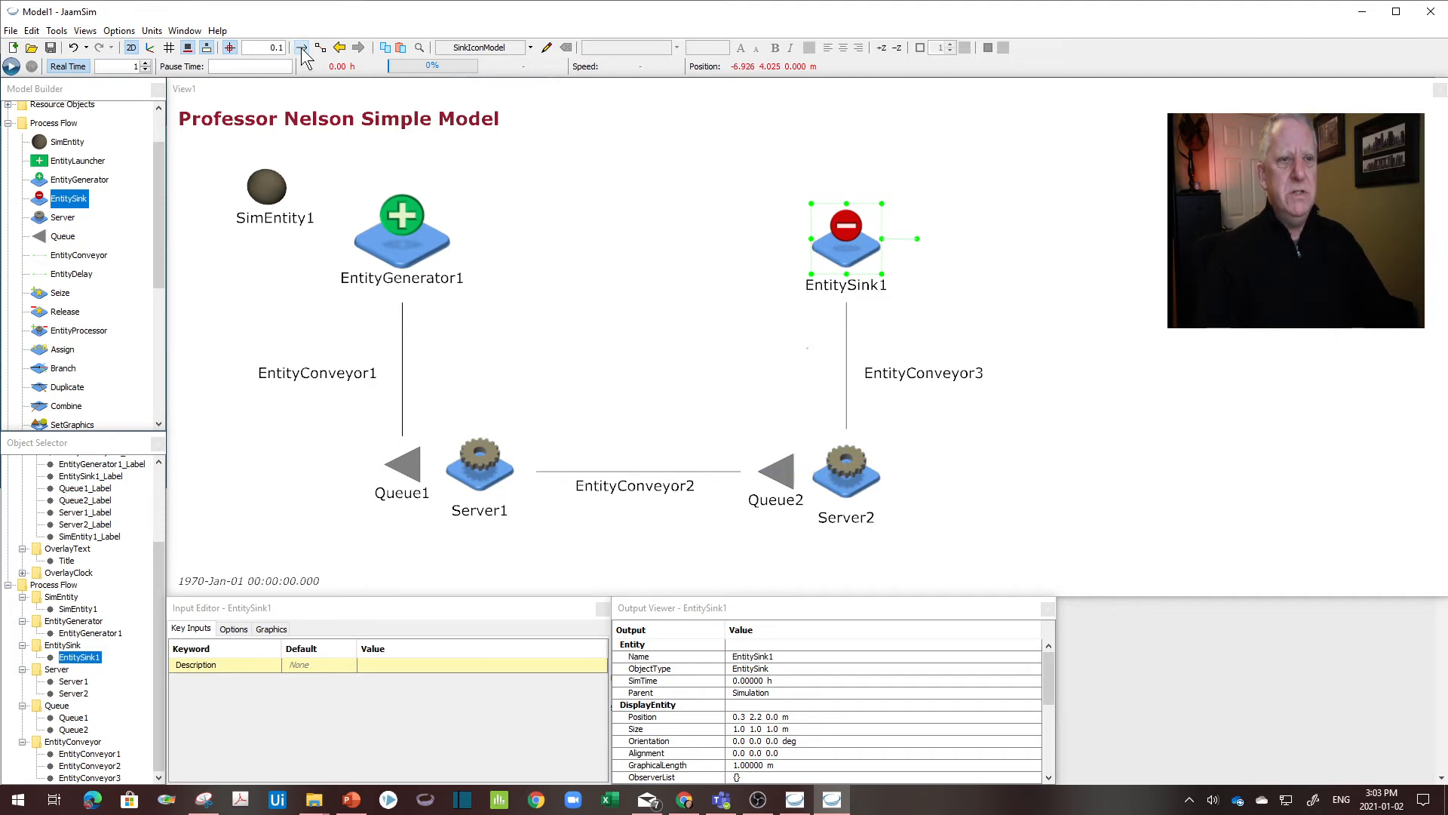
click(301, 48)
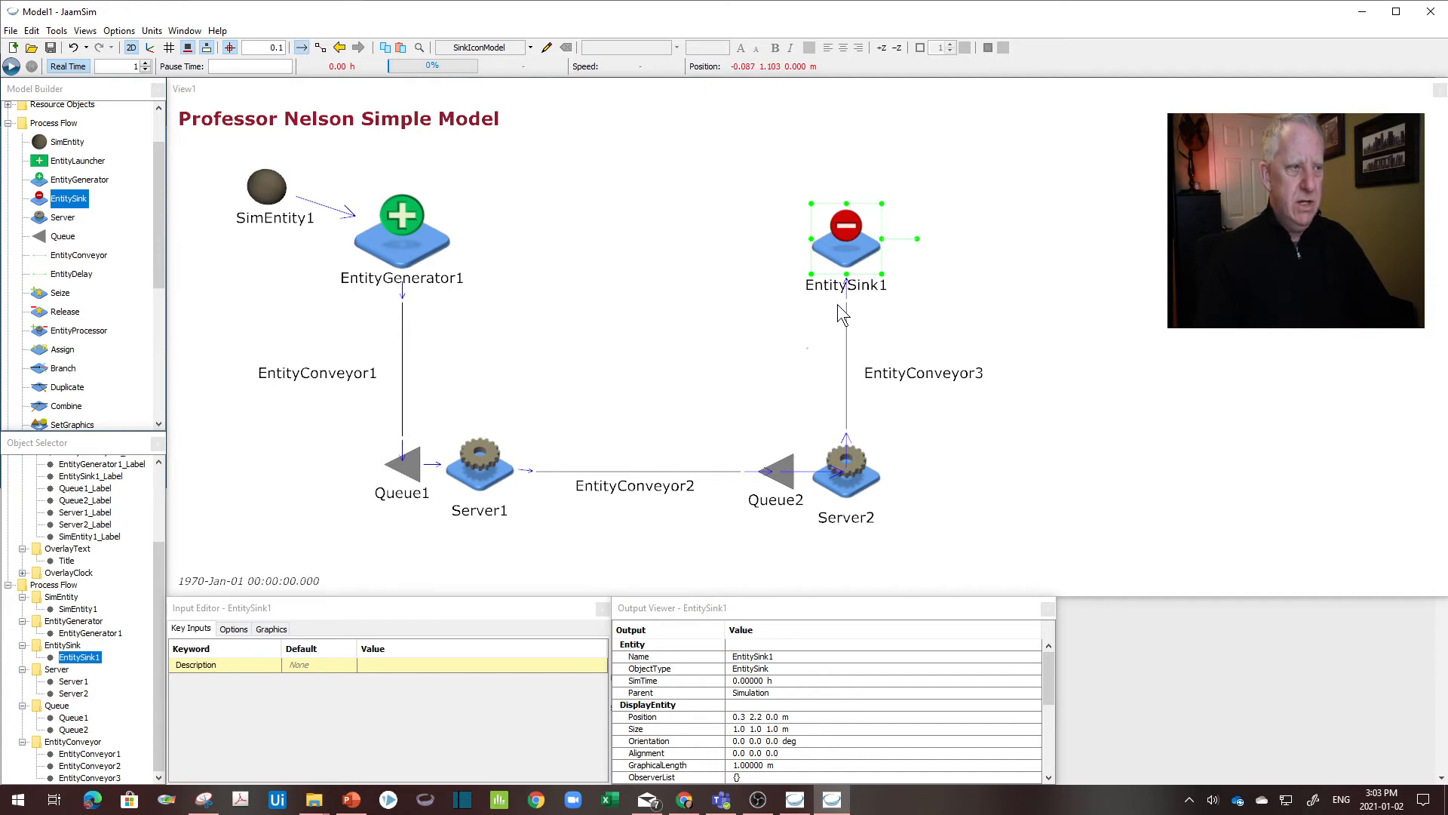
Step: Move Server1 slightly away from Queue1, to about (-4.8, -1.1) m
click(478, 483)
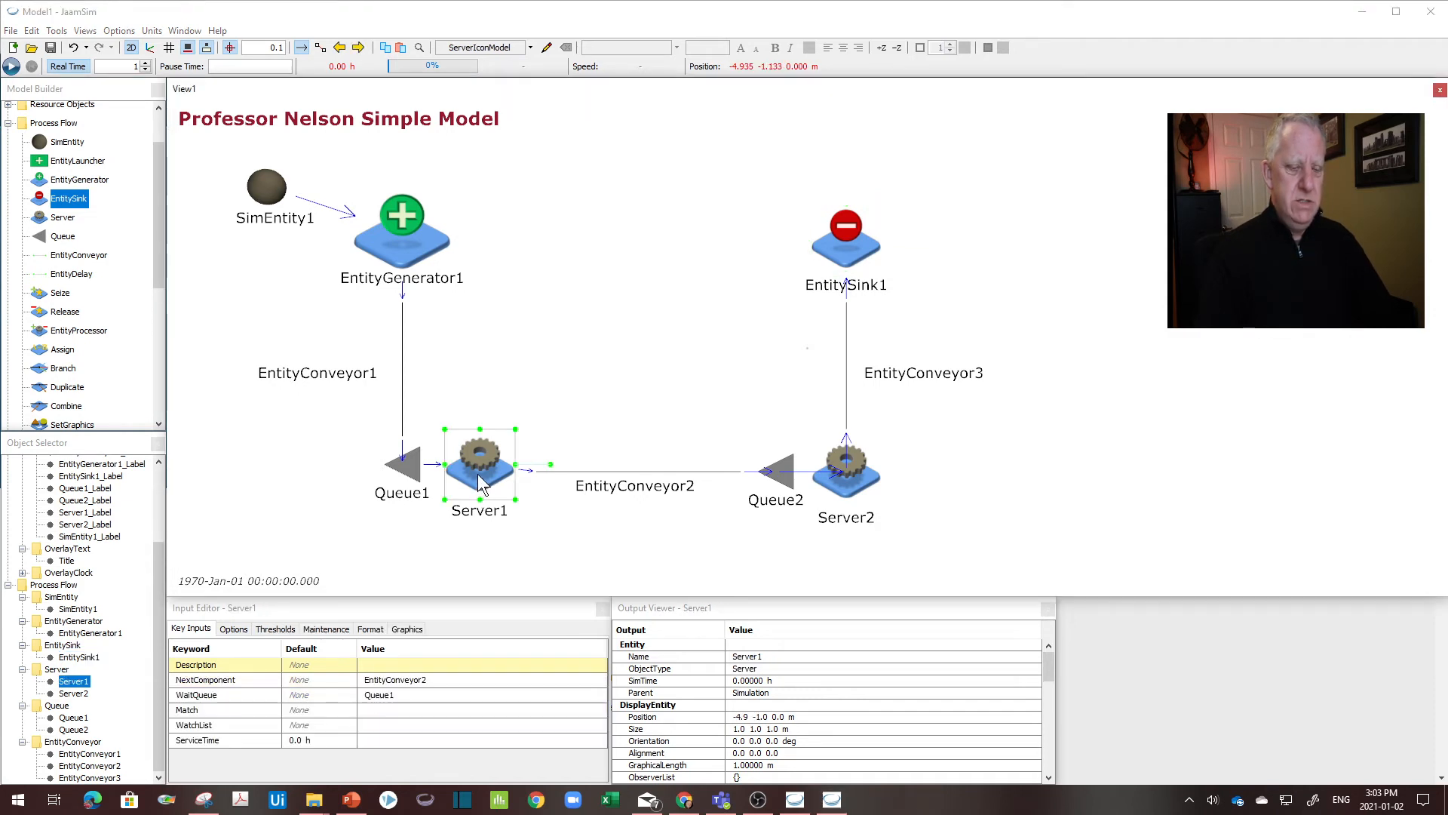
mouse_move(481, 483)
mouse_down()
mouse_move(525, 407)
mouse_move(522, 295)
mouse_move(508, 625)
mouse_move(580, 356)
mouse_move(698, 585)
mouse_move(460, 374)
mouse_move(181, 475)
mouse_move(608, 371)
mouse_move(594, 237)
mouse_move(1003, 221)
mouse_move(577, 343)
mouse_move(500, 416)
mouse_move(482, 480)
mouse_up()
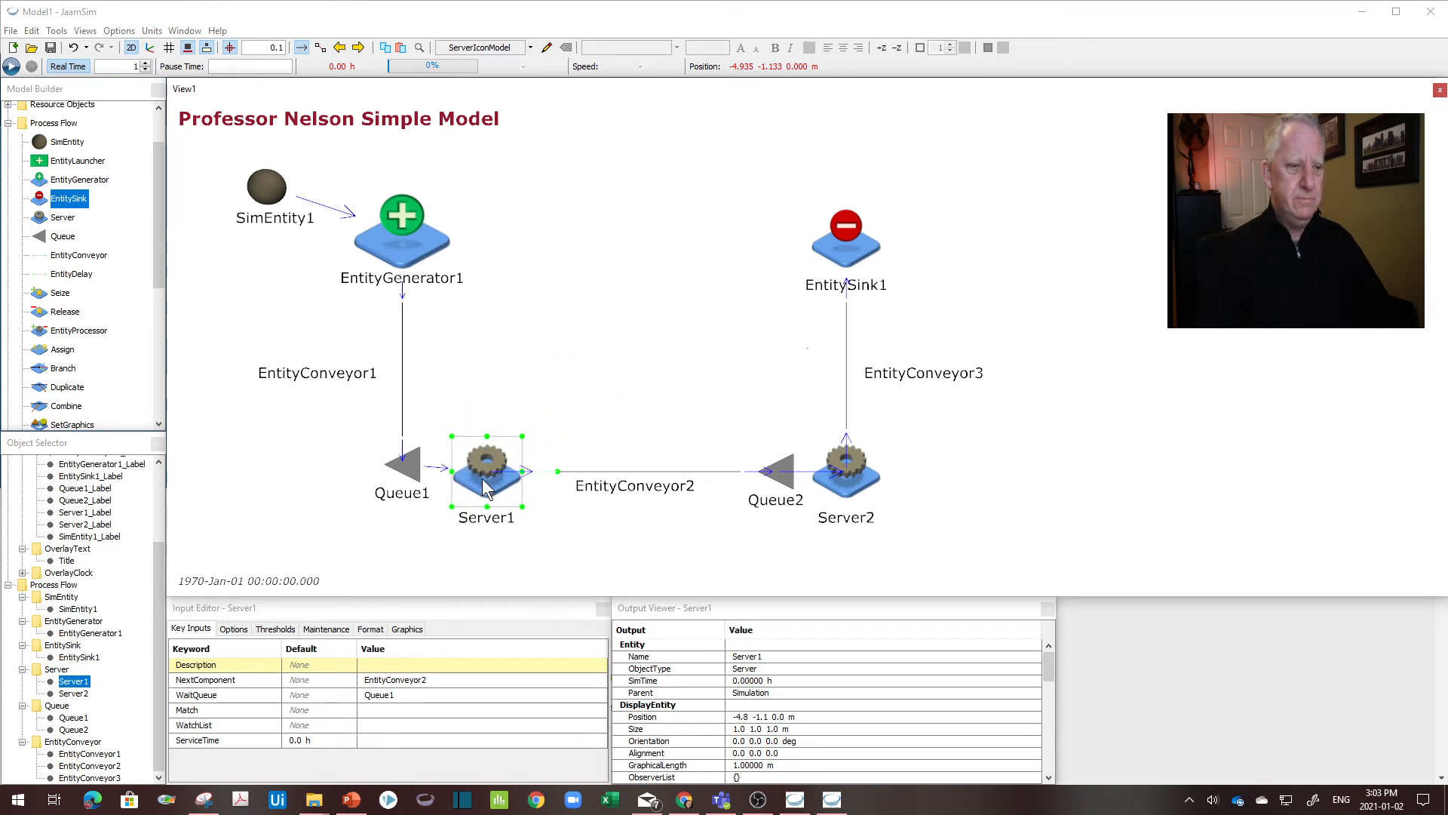
click(1000, 307)
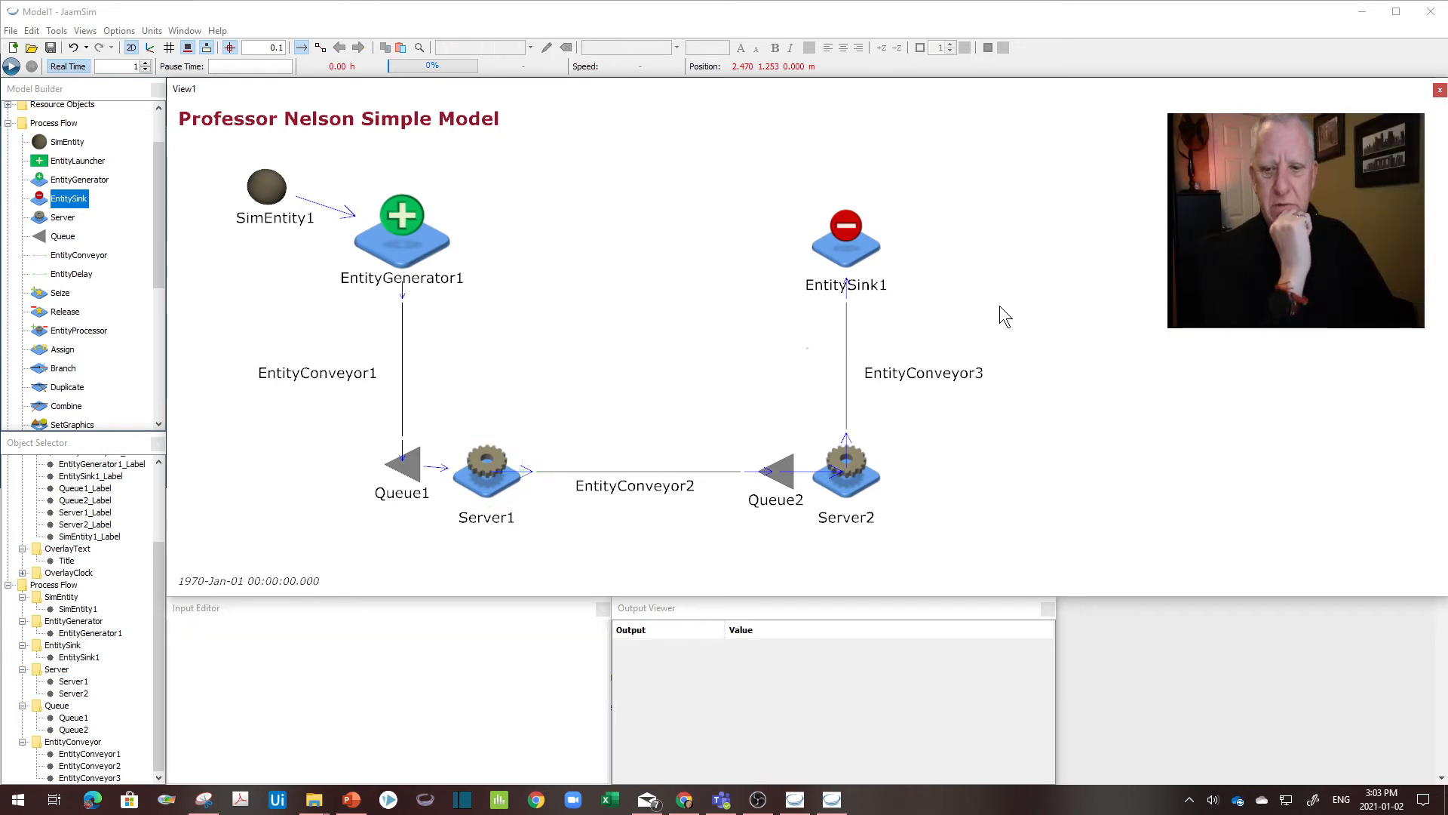
scroll(678, 340, up, 3)
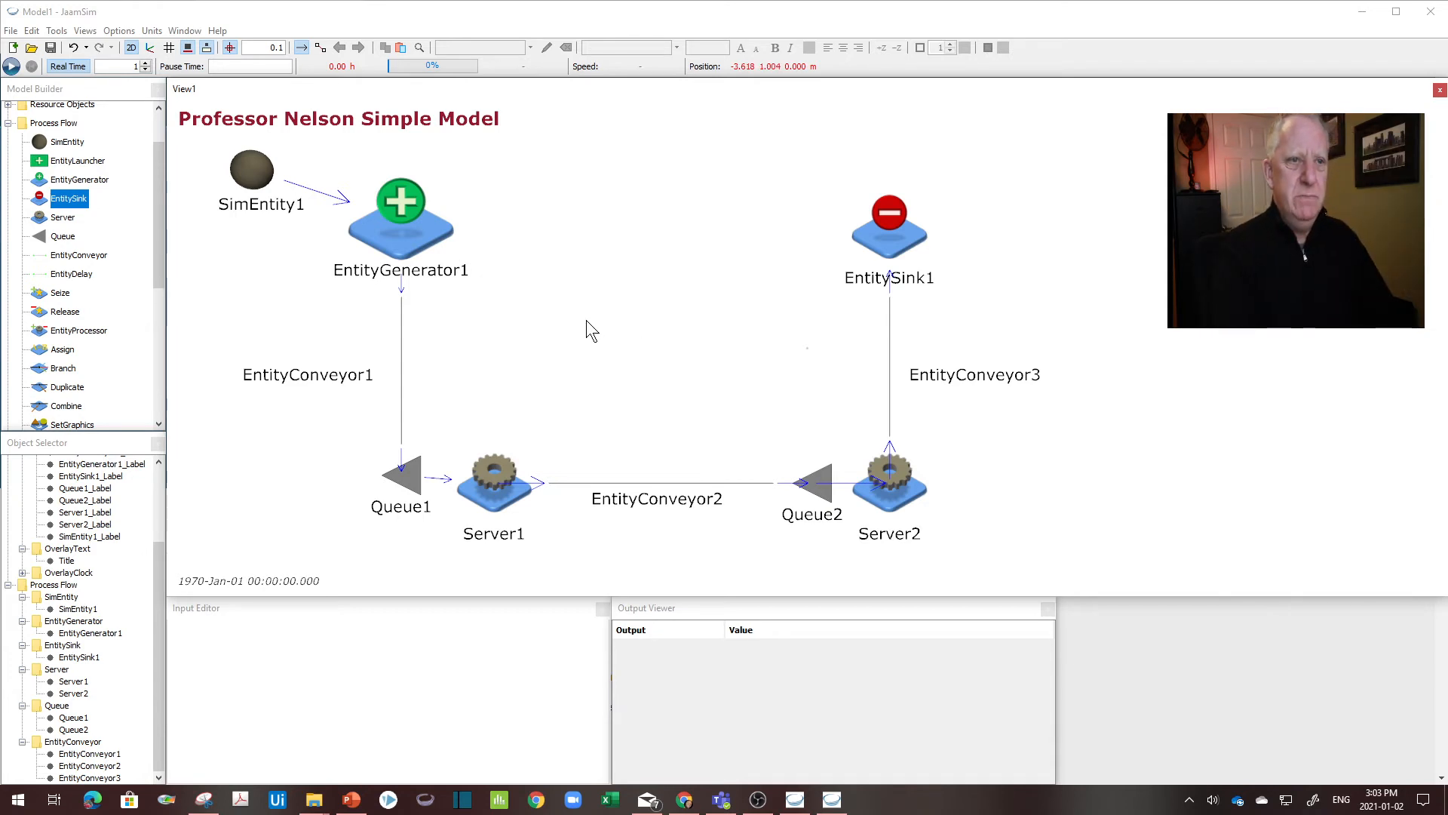
Step: Review the key inputs of SimEntity1, EntityGenerator1, Queue1, Server1 and Queue2 in turn
click(254, 177)
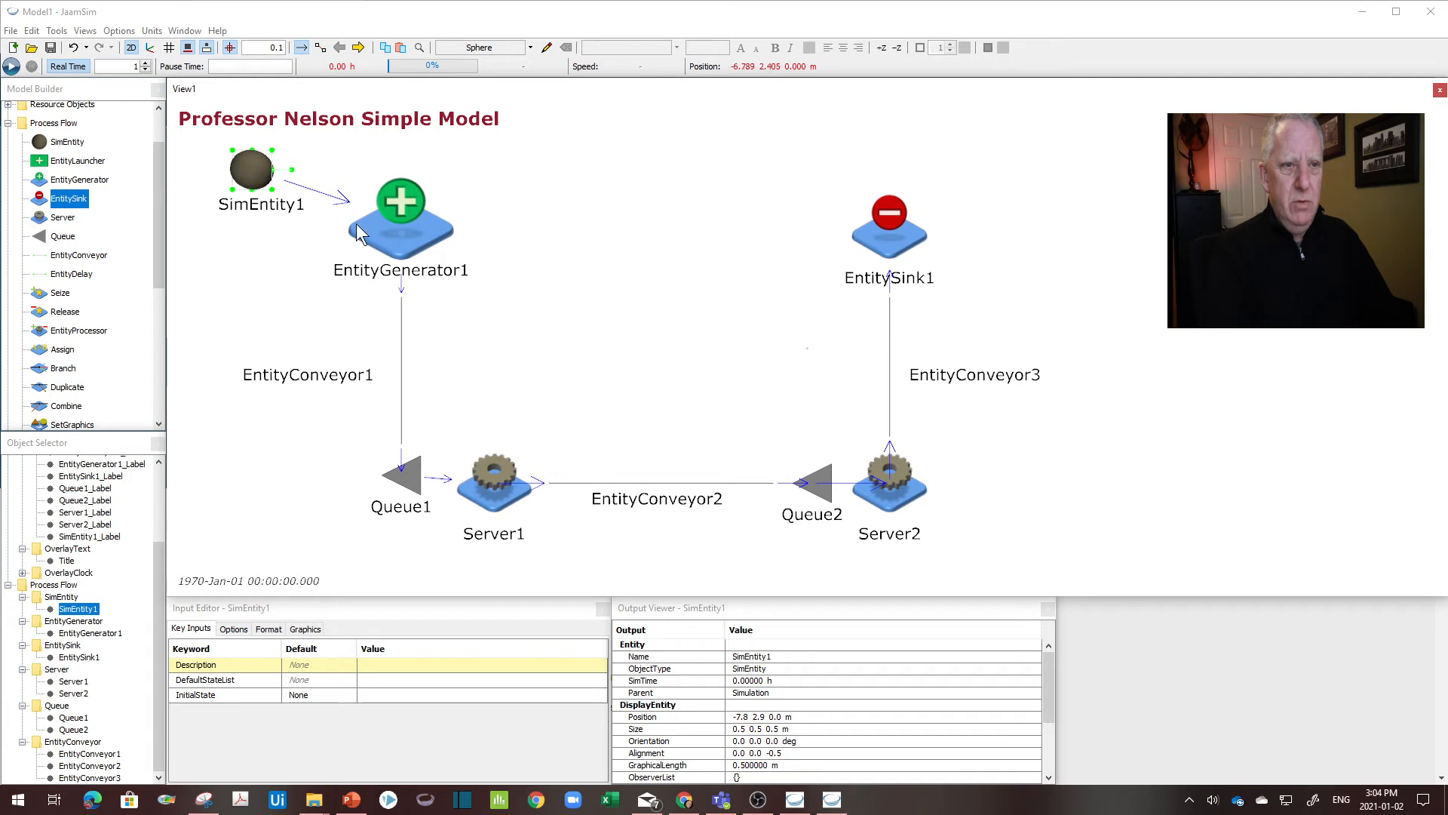
click(399, 248)
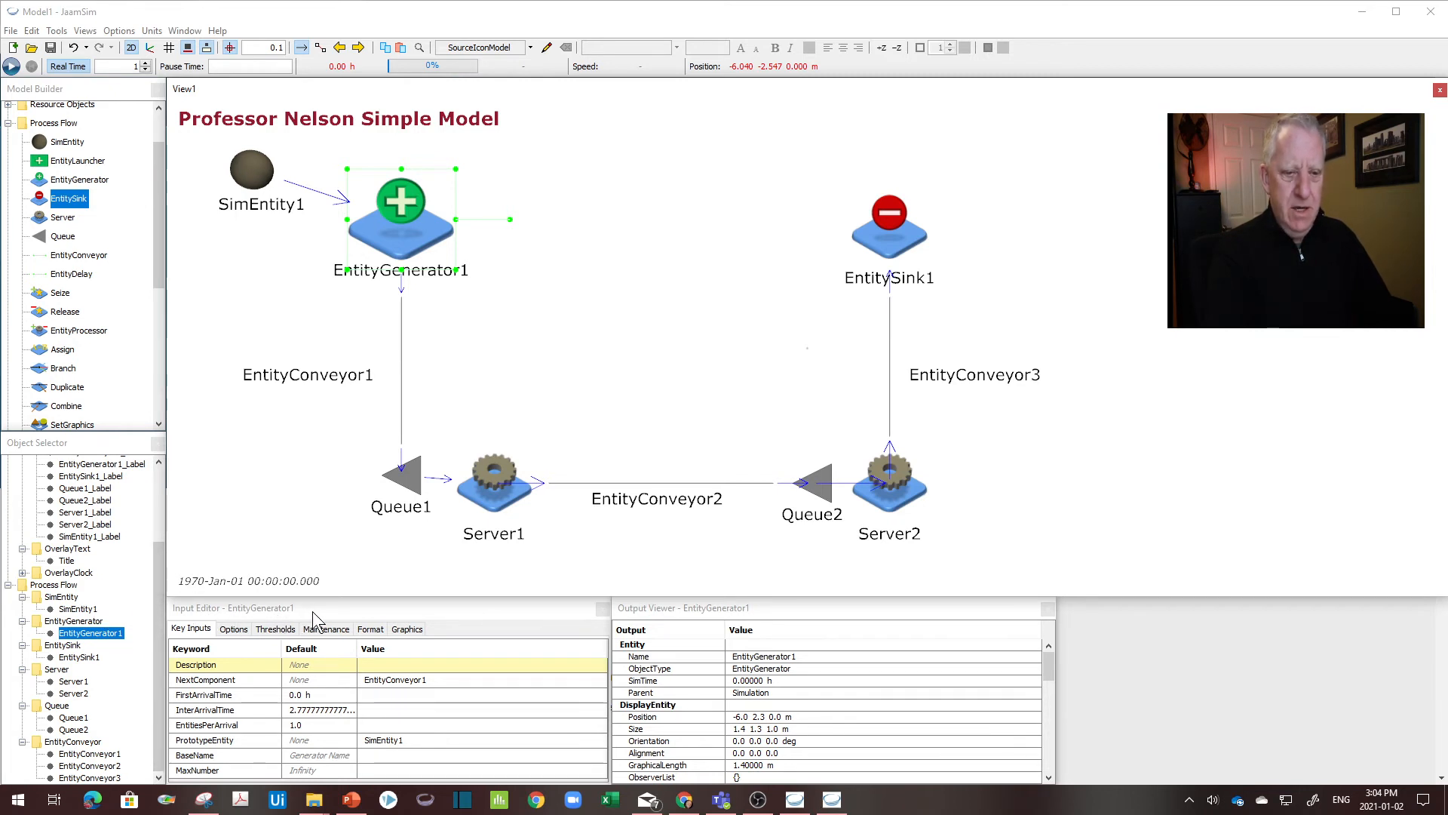
click(408, 483)
click(495, 496)
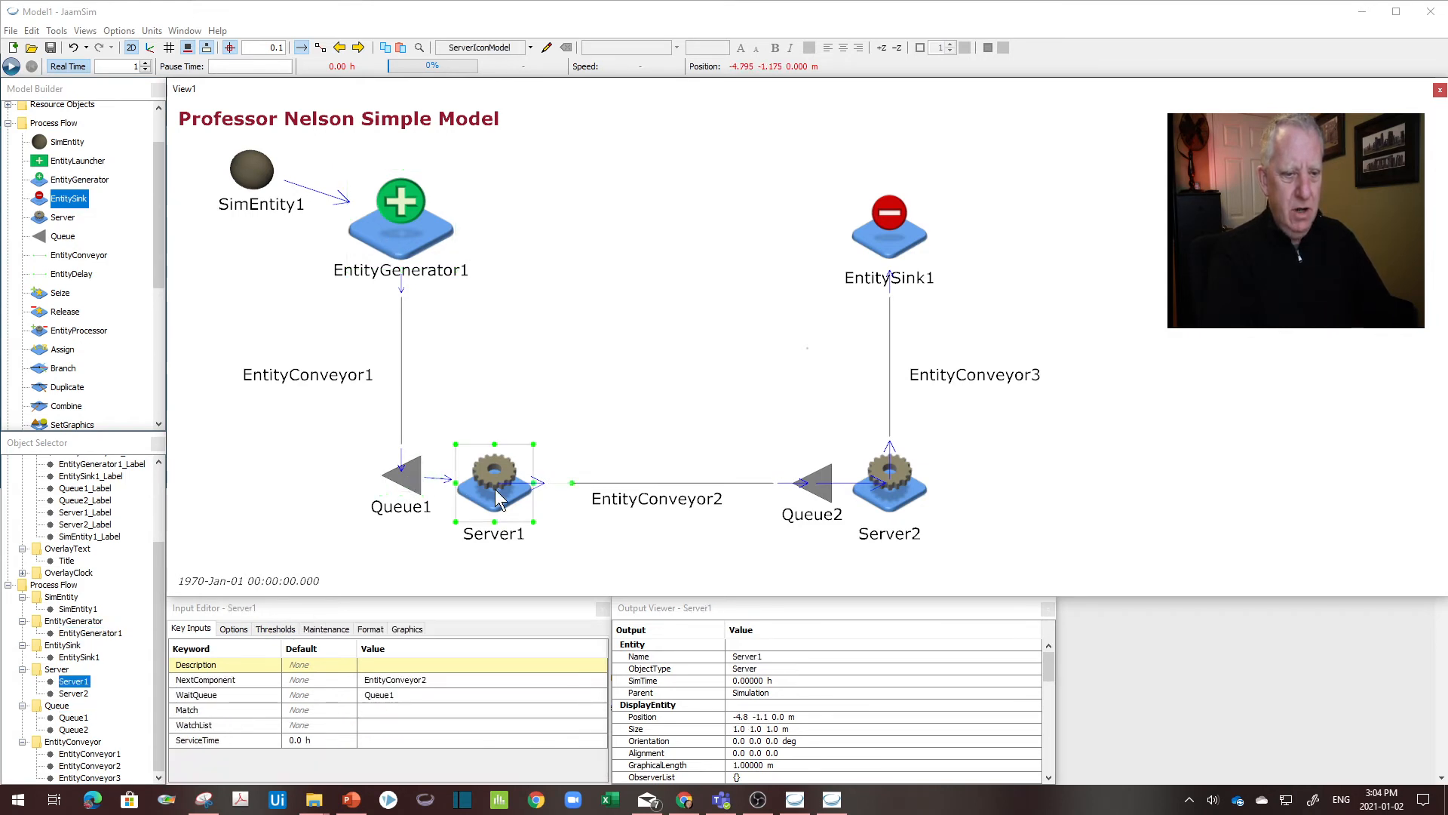
click(818, 498)
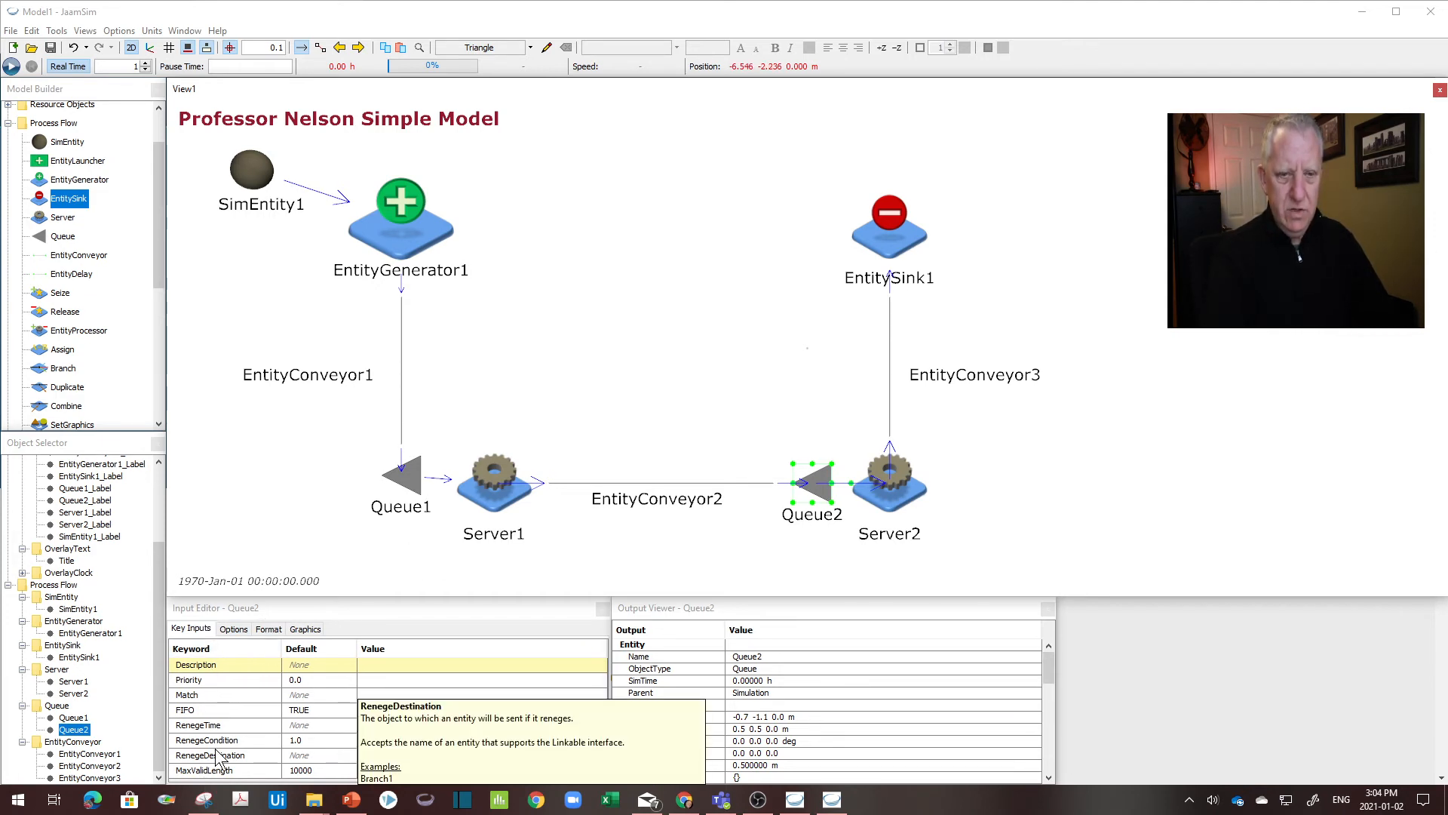
Step: Set EntityGenerator1's FirstArrivalTime to 2 s and its InterArrivalTime to 3 s
click(396, 237)
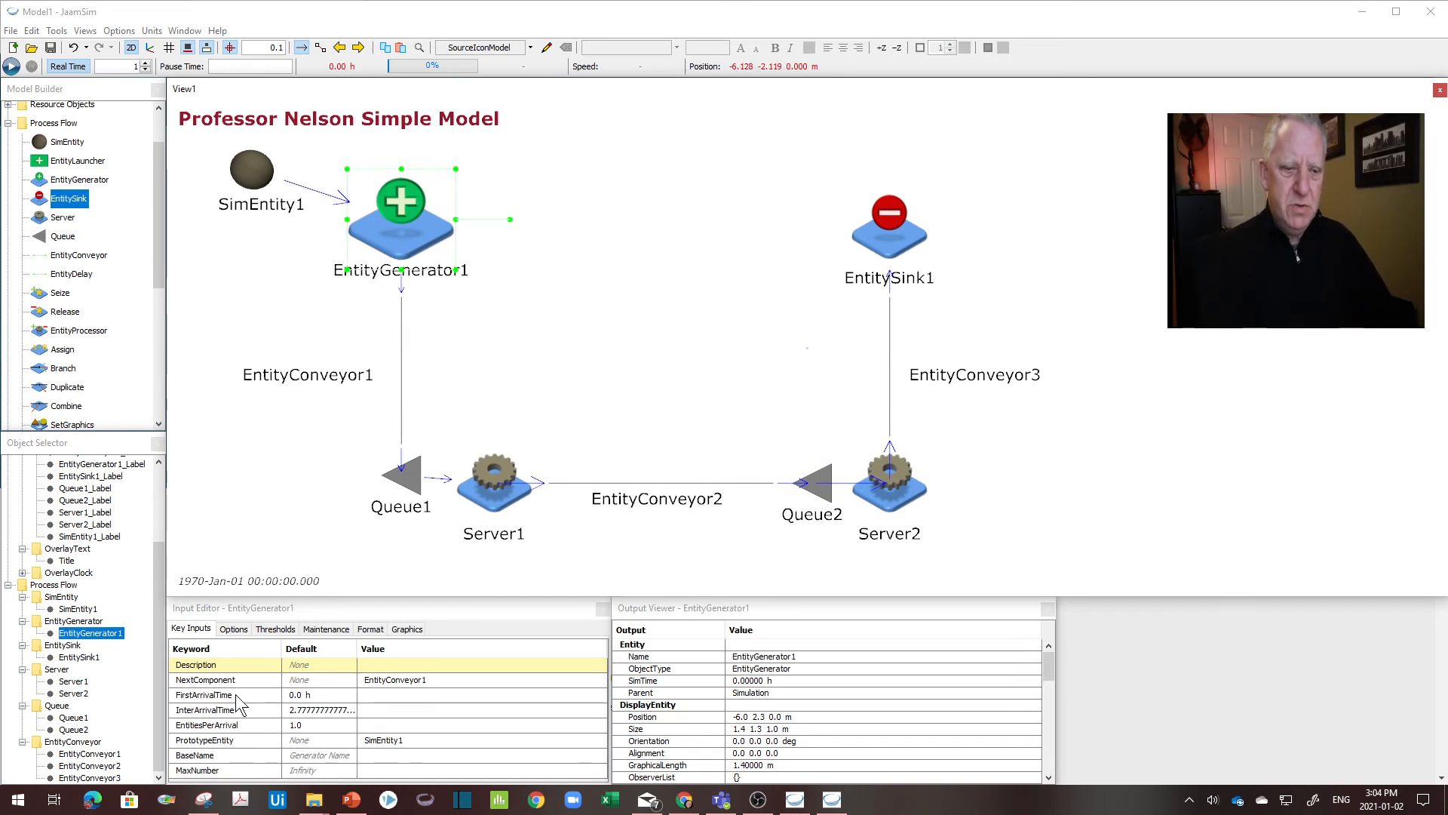
mouse_move(236, 695)
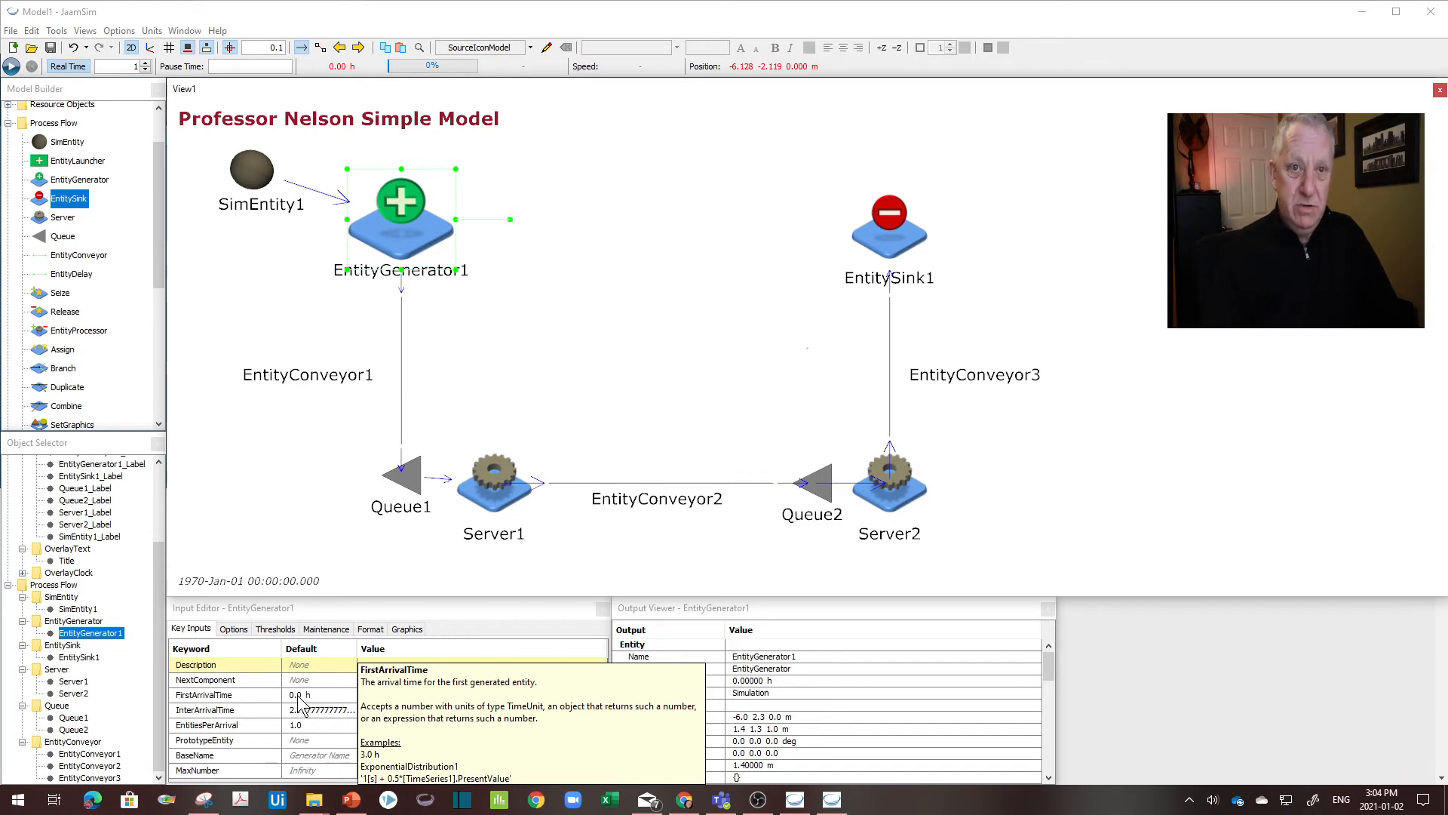
click(391, 696)
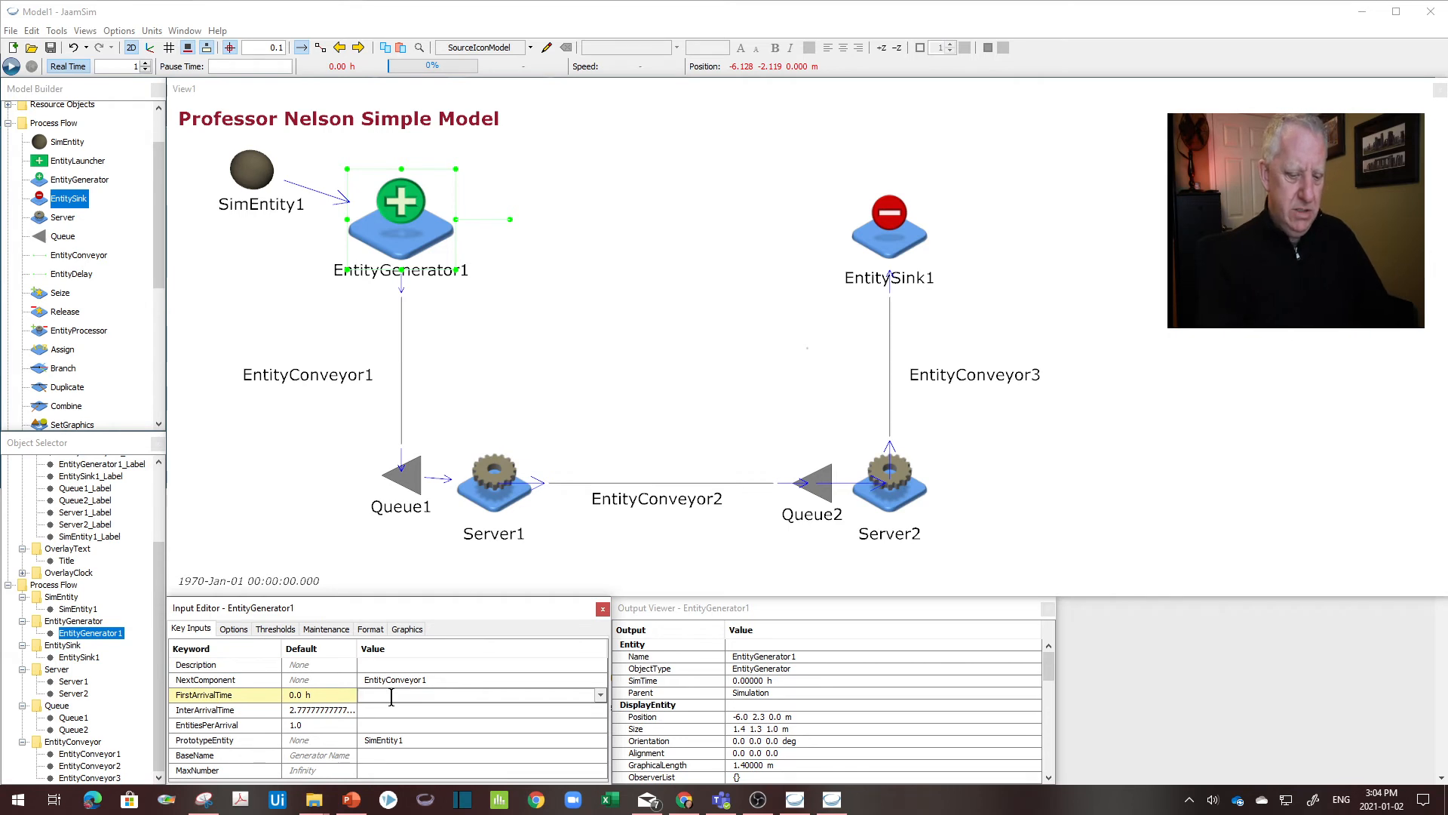
text(2 s)
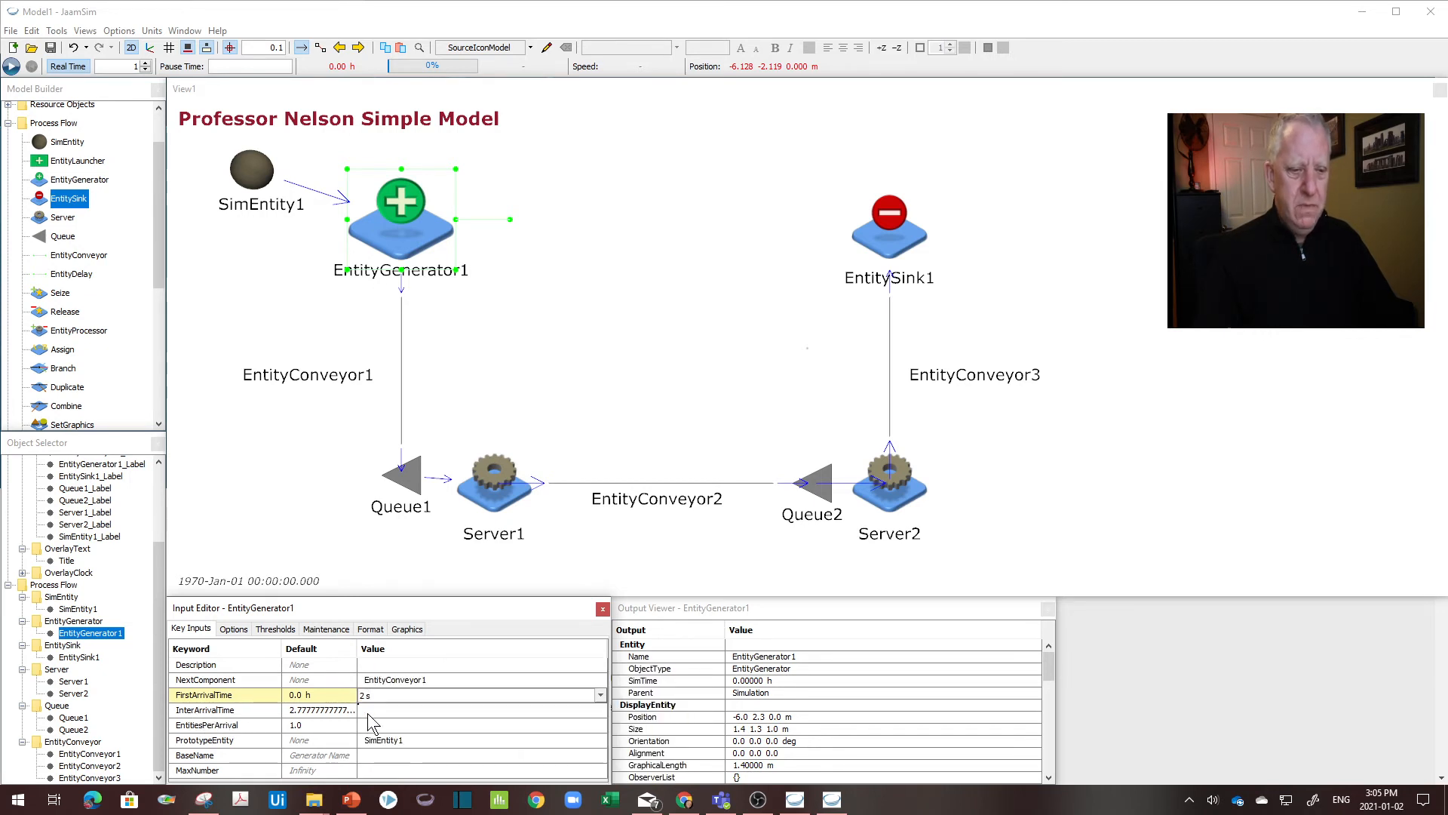
click(375, 710)
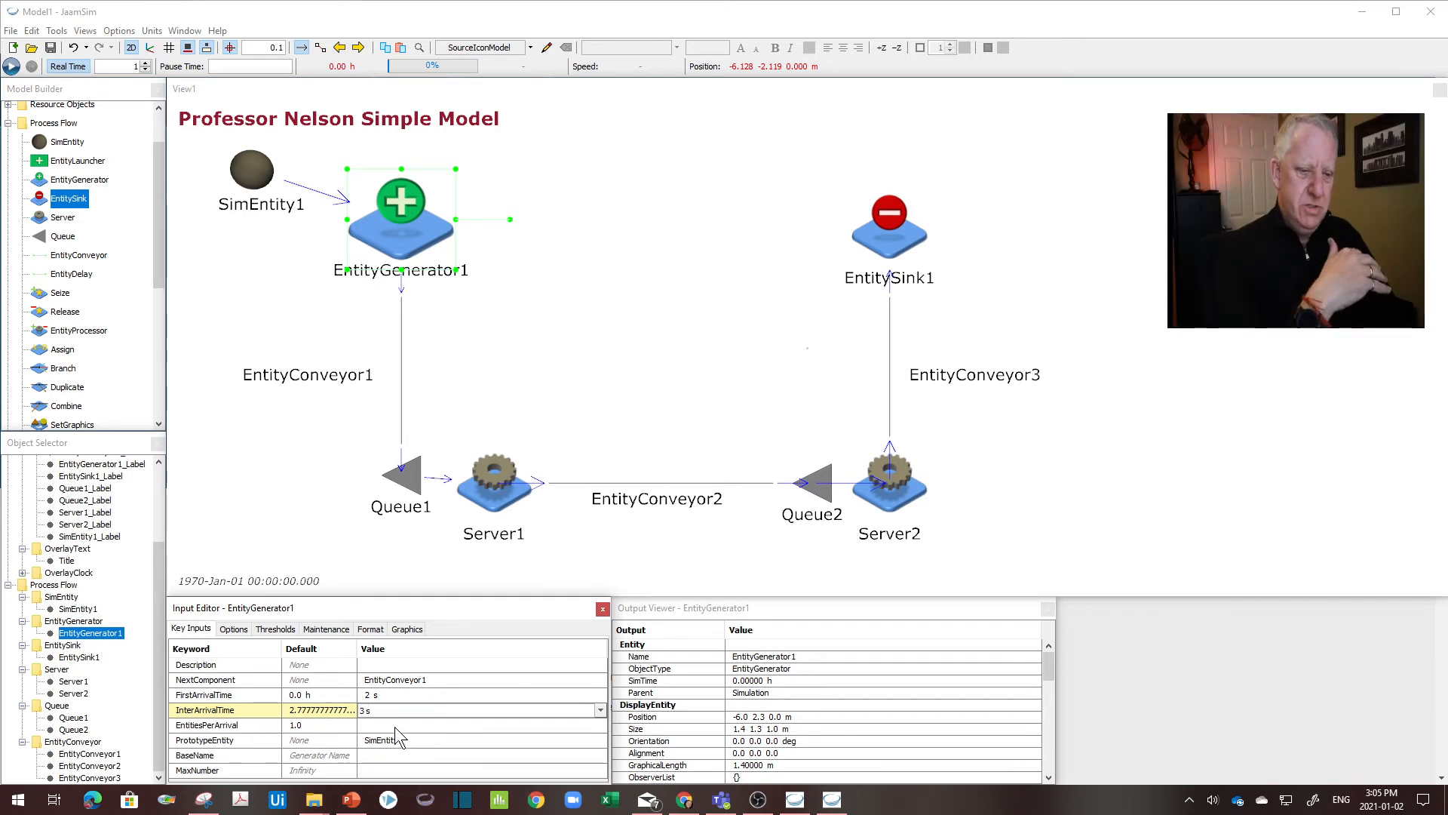
click(395, 726)
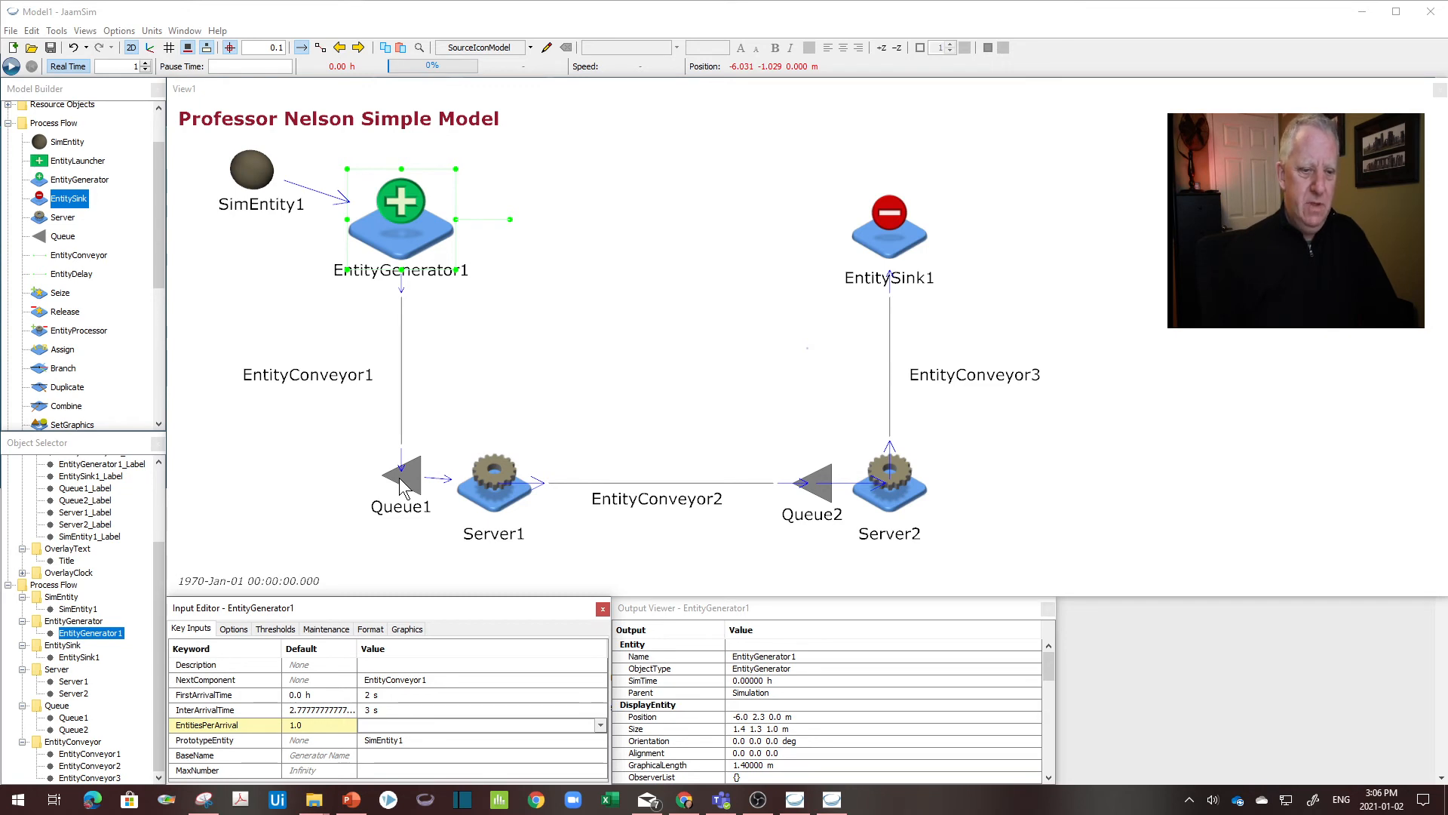
Step: Set the TravelTime of both EntityConveyor1 and EntityConveyor2 to 2 s
click(399, 346)
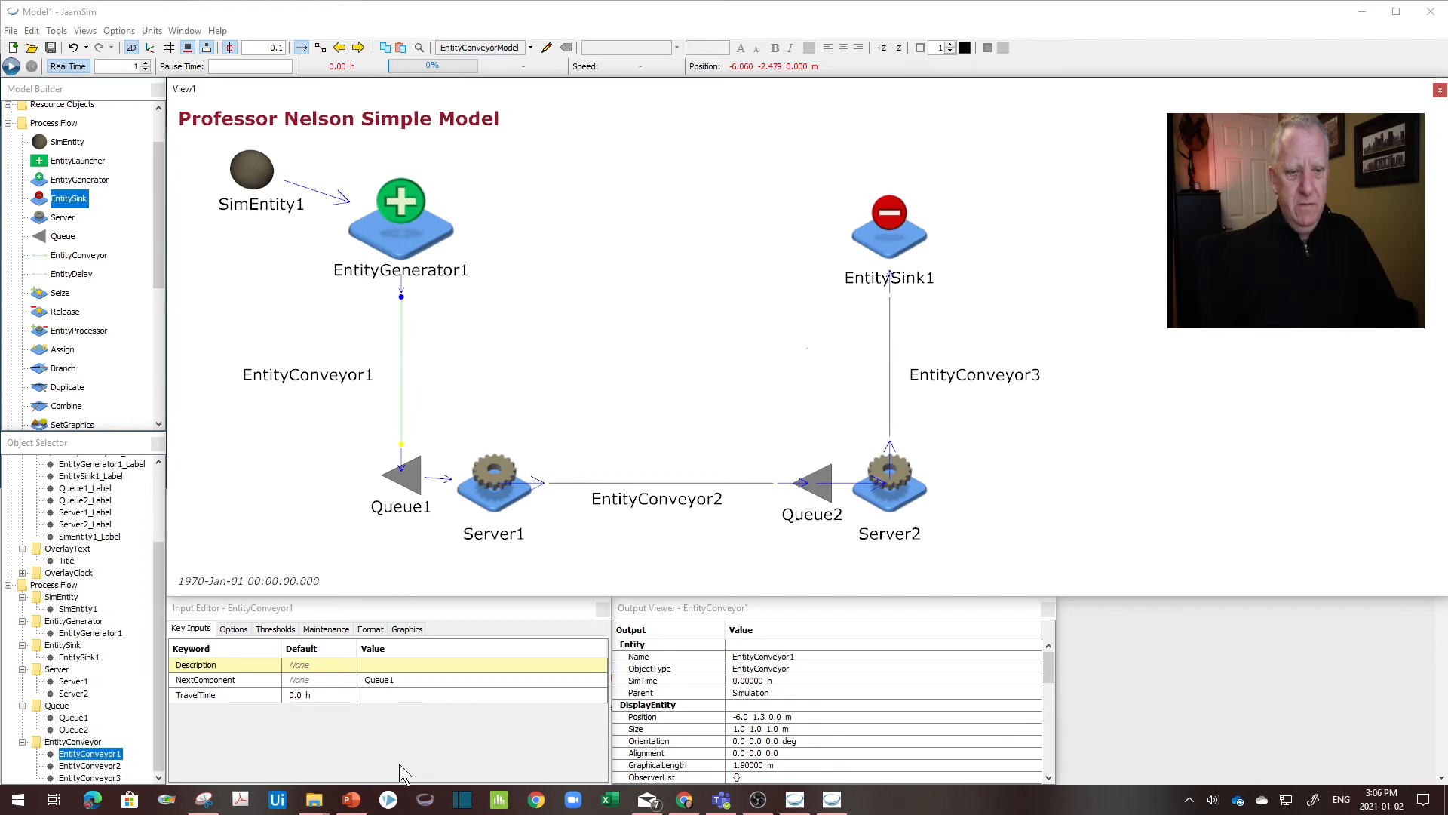
click(397, 695)
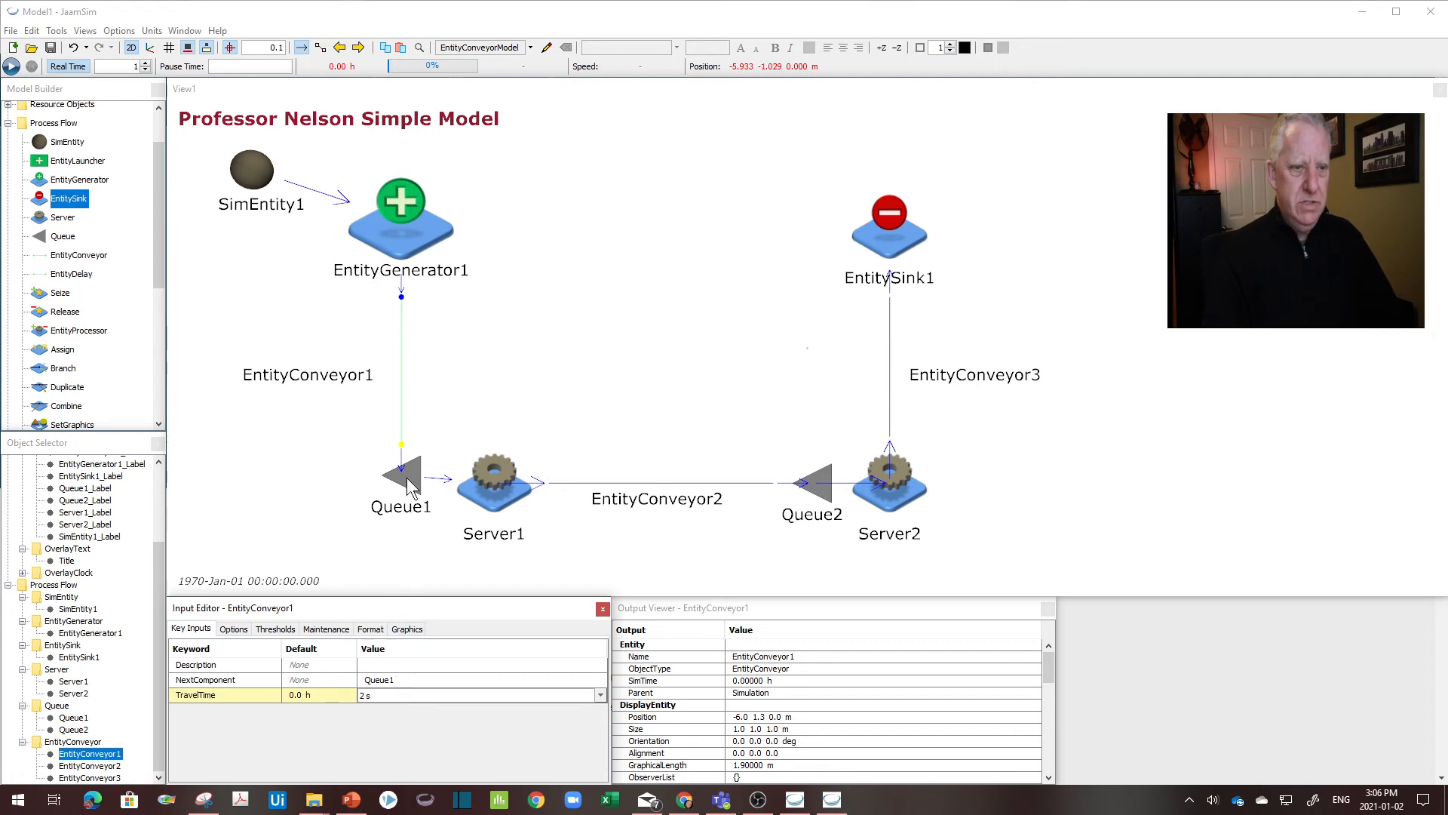
click(612, 484)
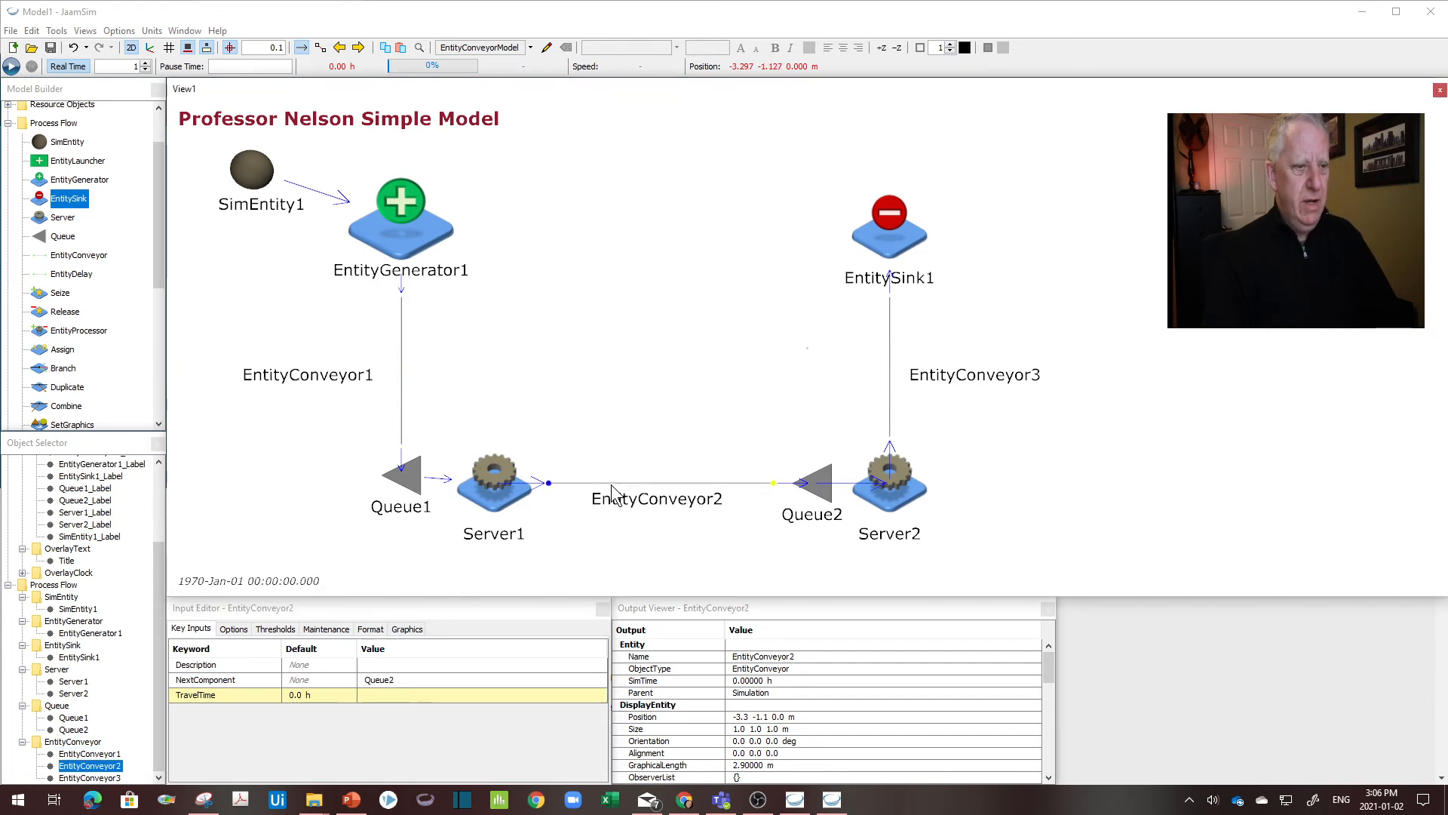
click(386, 694)
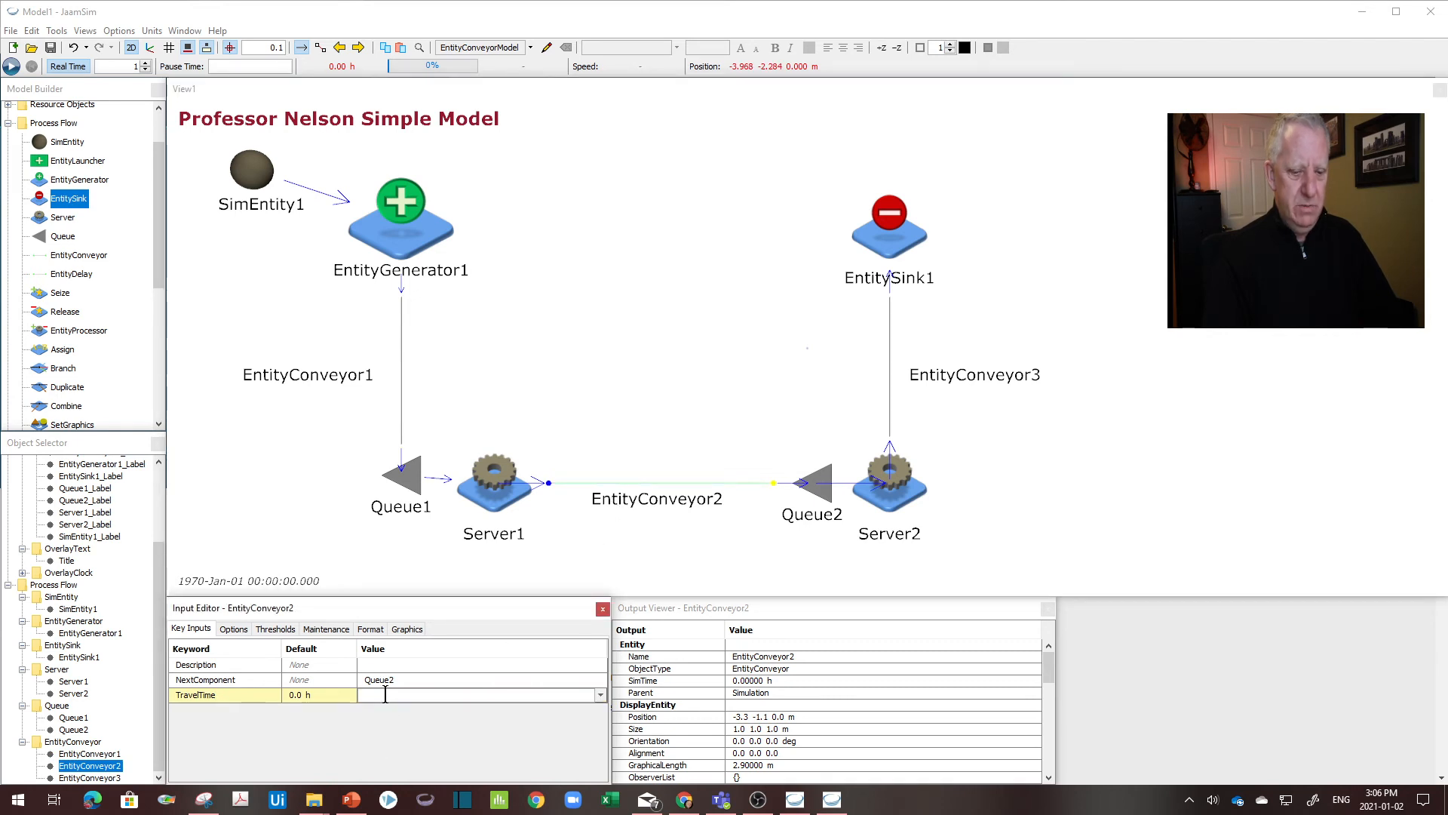
text(2 s)
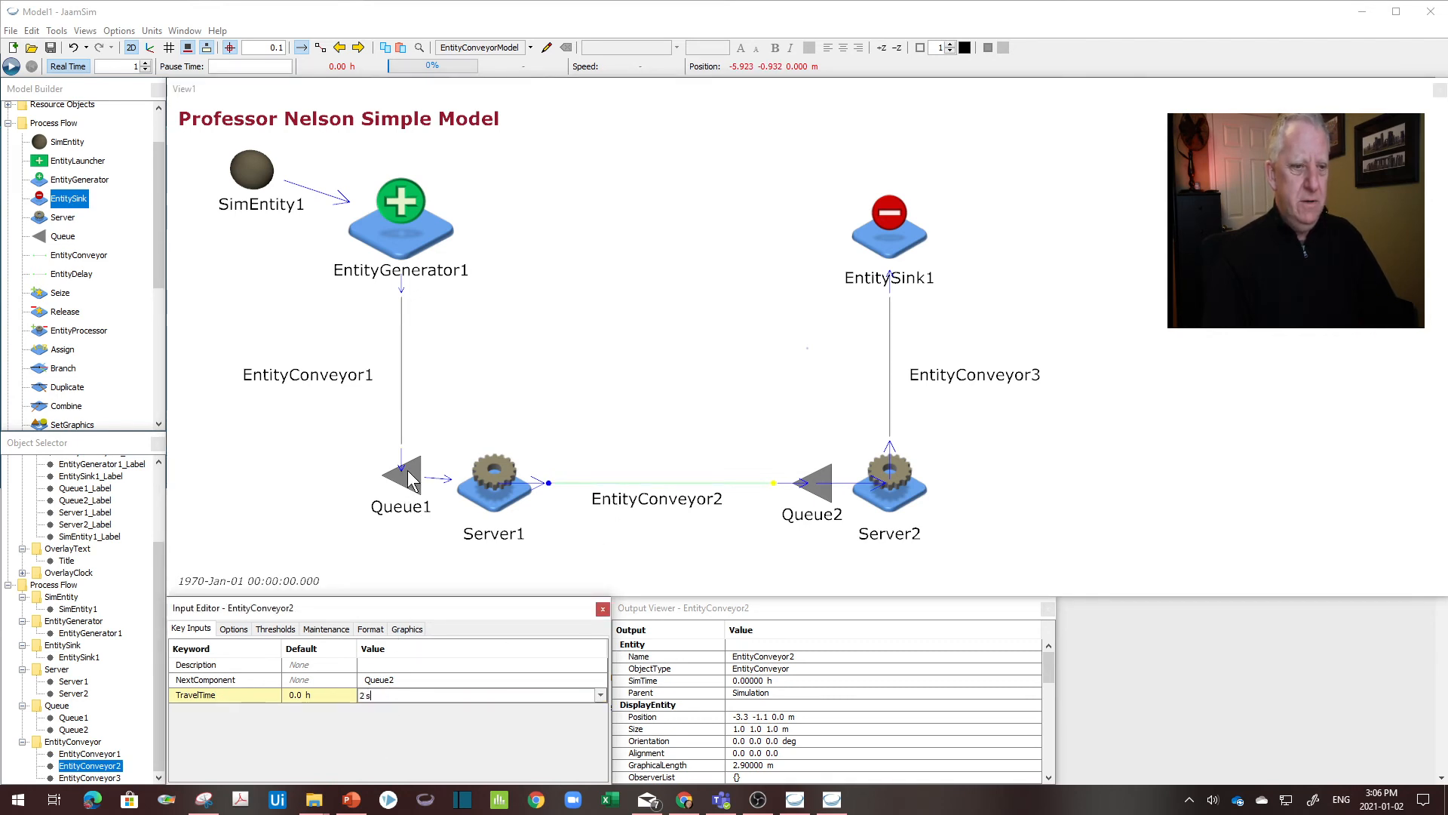
Step: Set the ServiceTime to 4 s for Server1 and 7 s for Server2
click(489, 481)
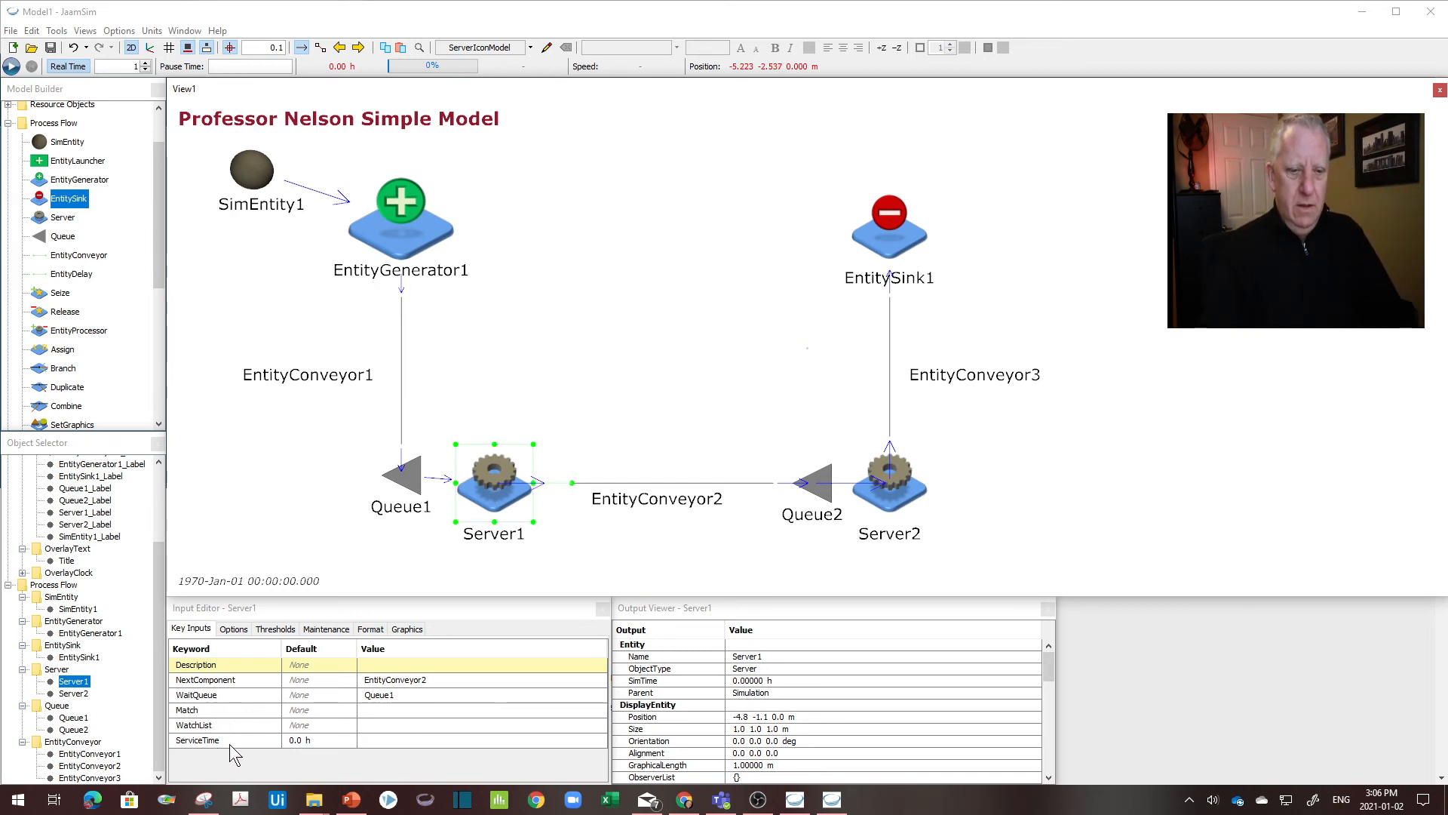
click(394, 740)
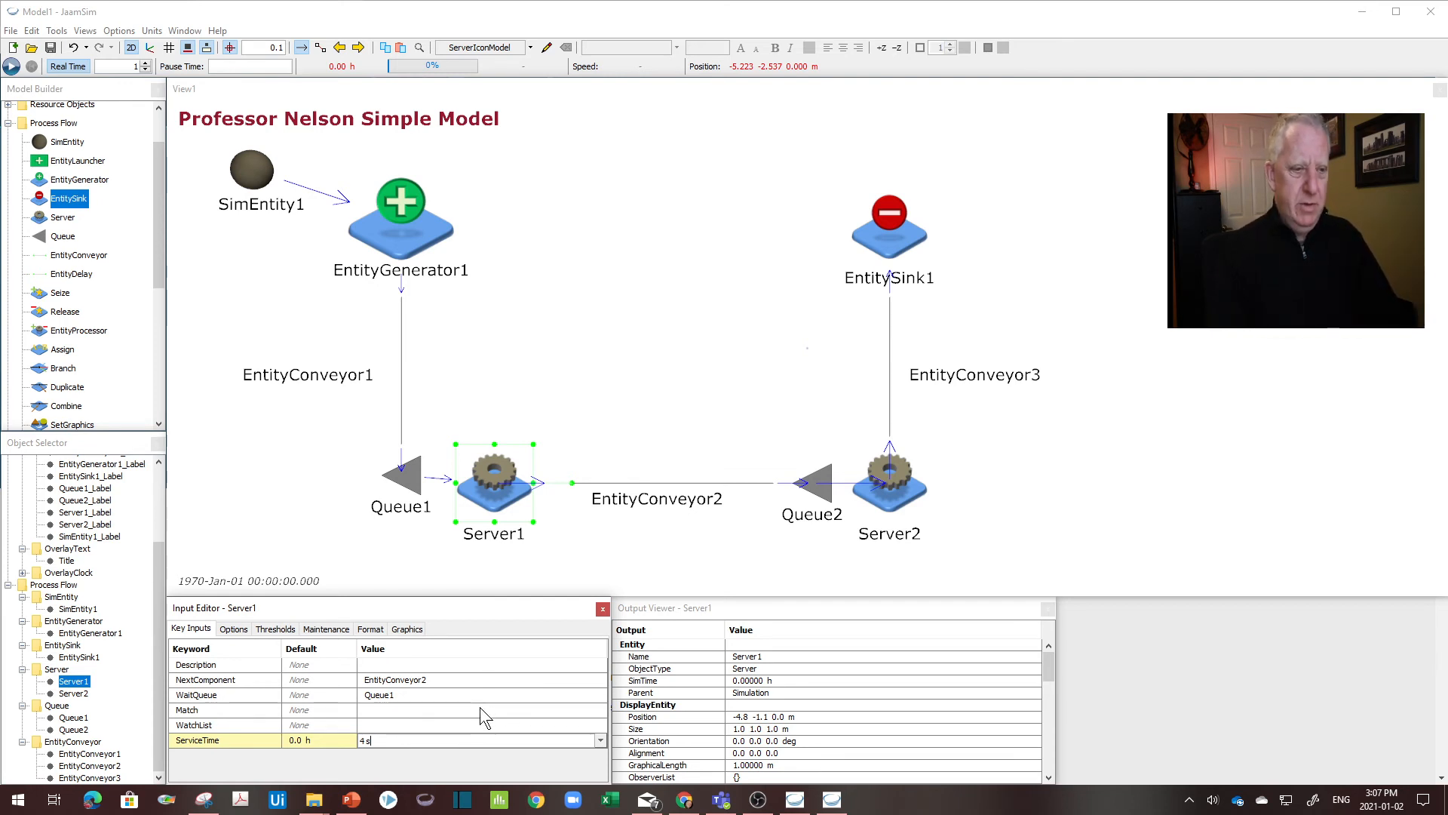
click(884, 497)
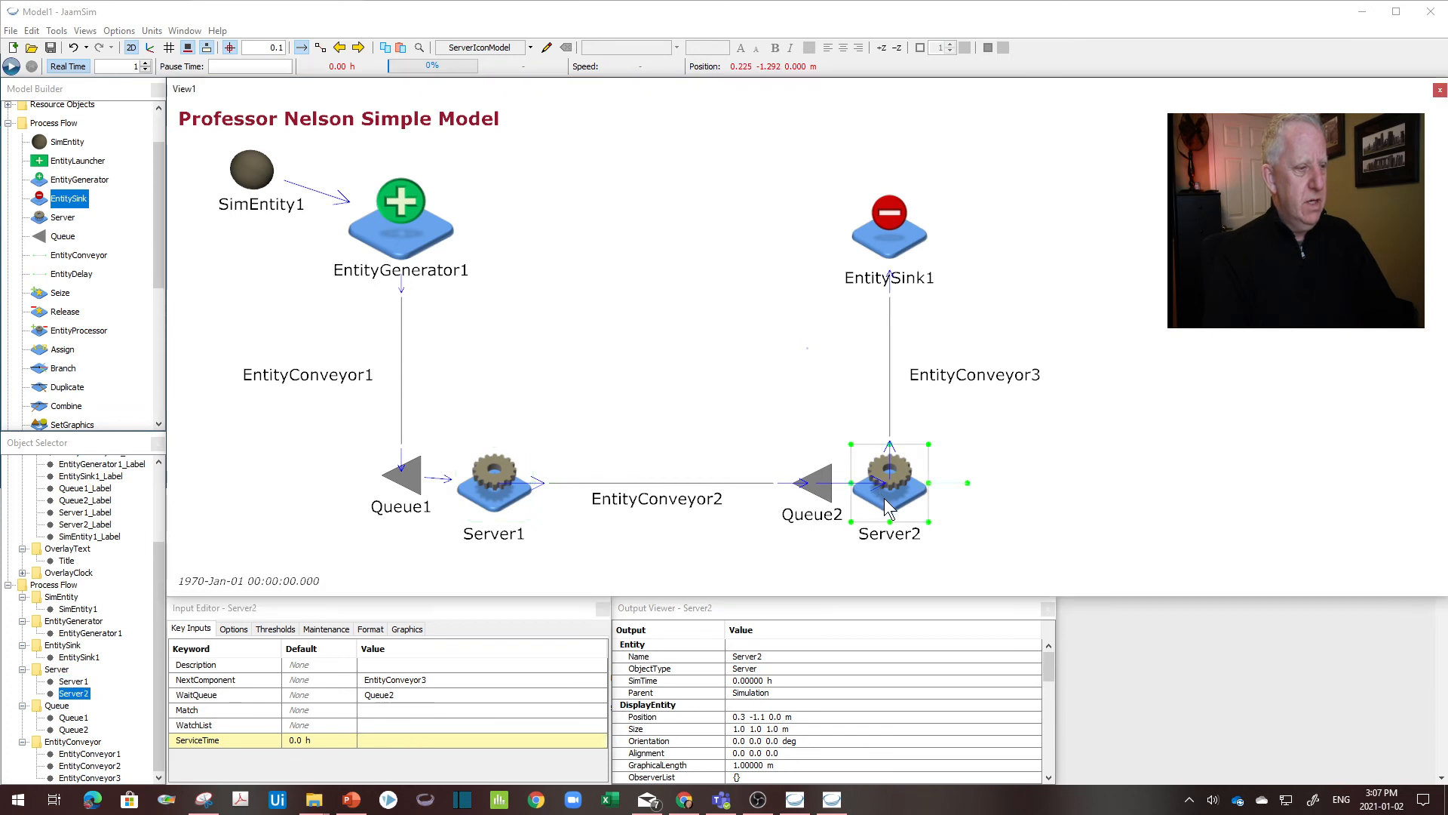
click(392, 742)
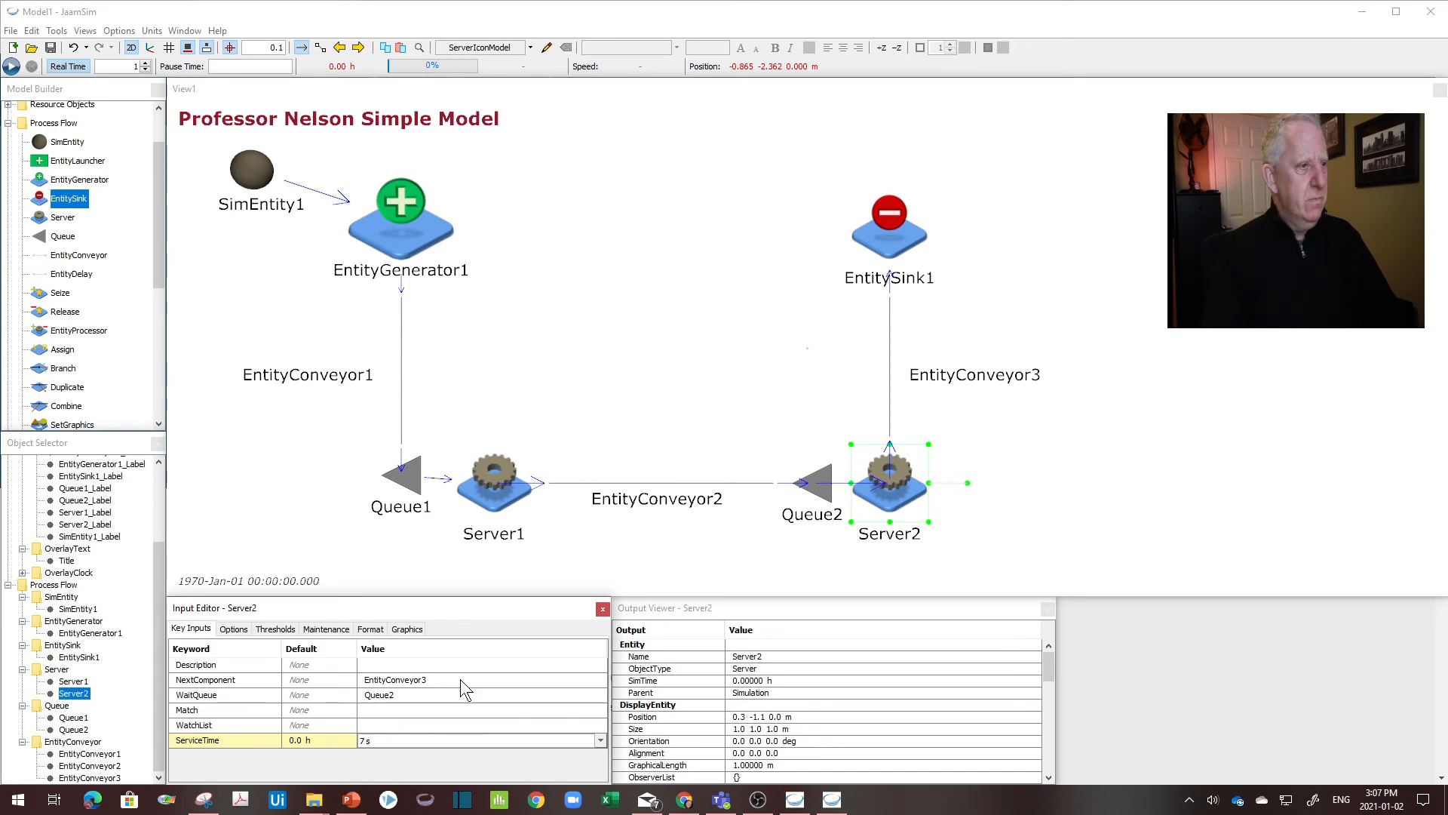
Step: Set EntityConveyor3's TravelTime to 2 s and check it against EntityConveyor2's TravelTime
click(891, 352)
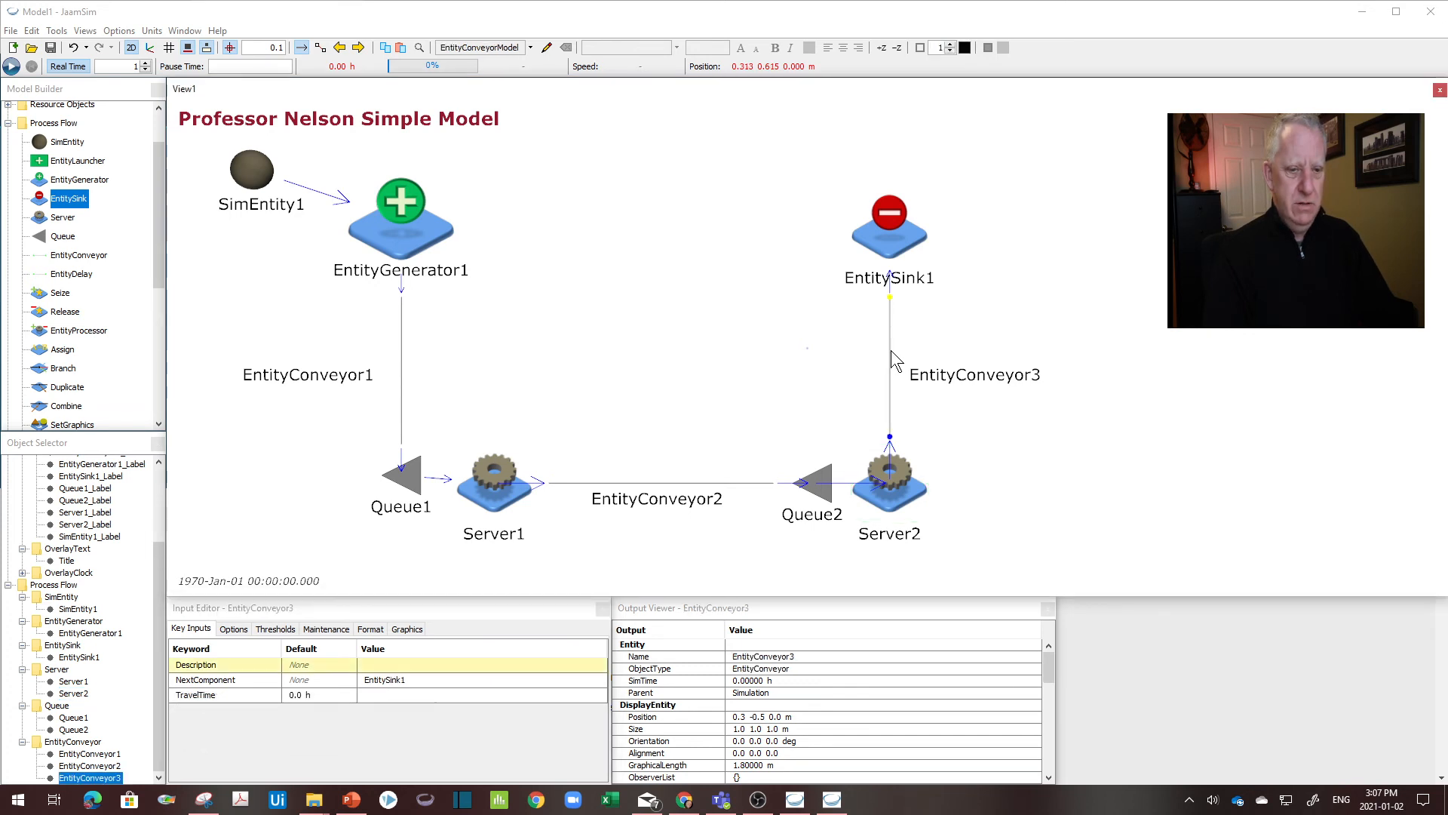
click(422, 694)
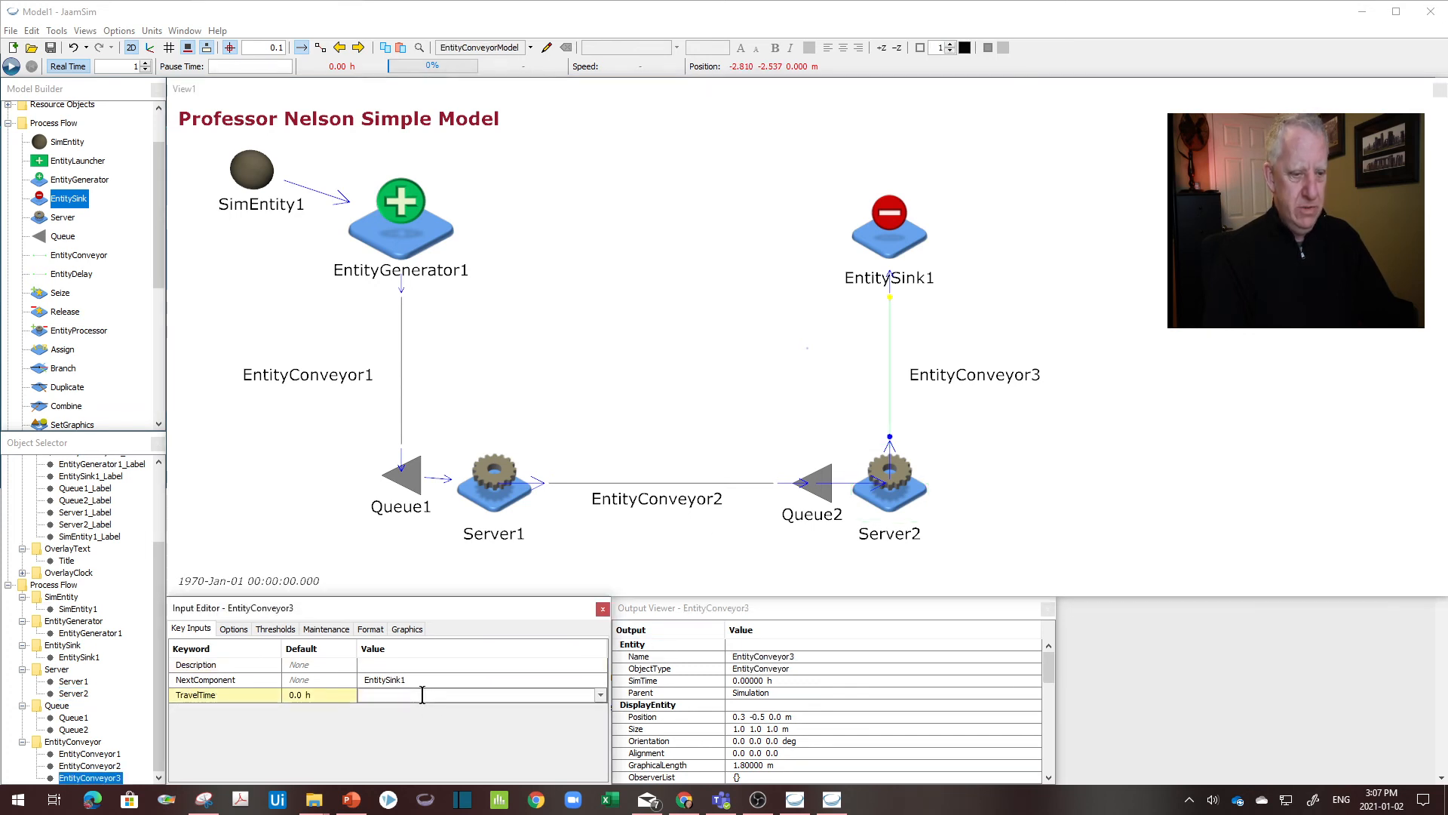
click(629, 482)
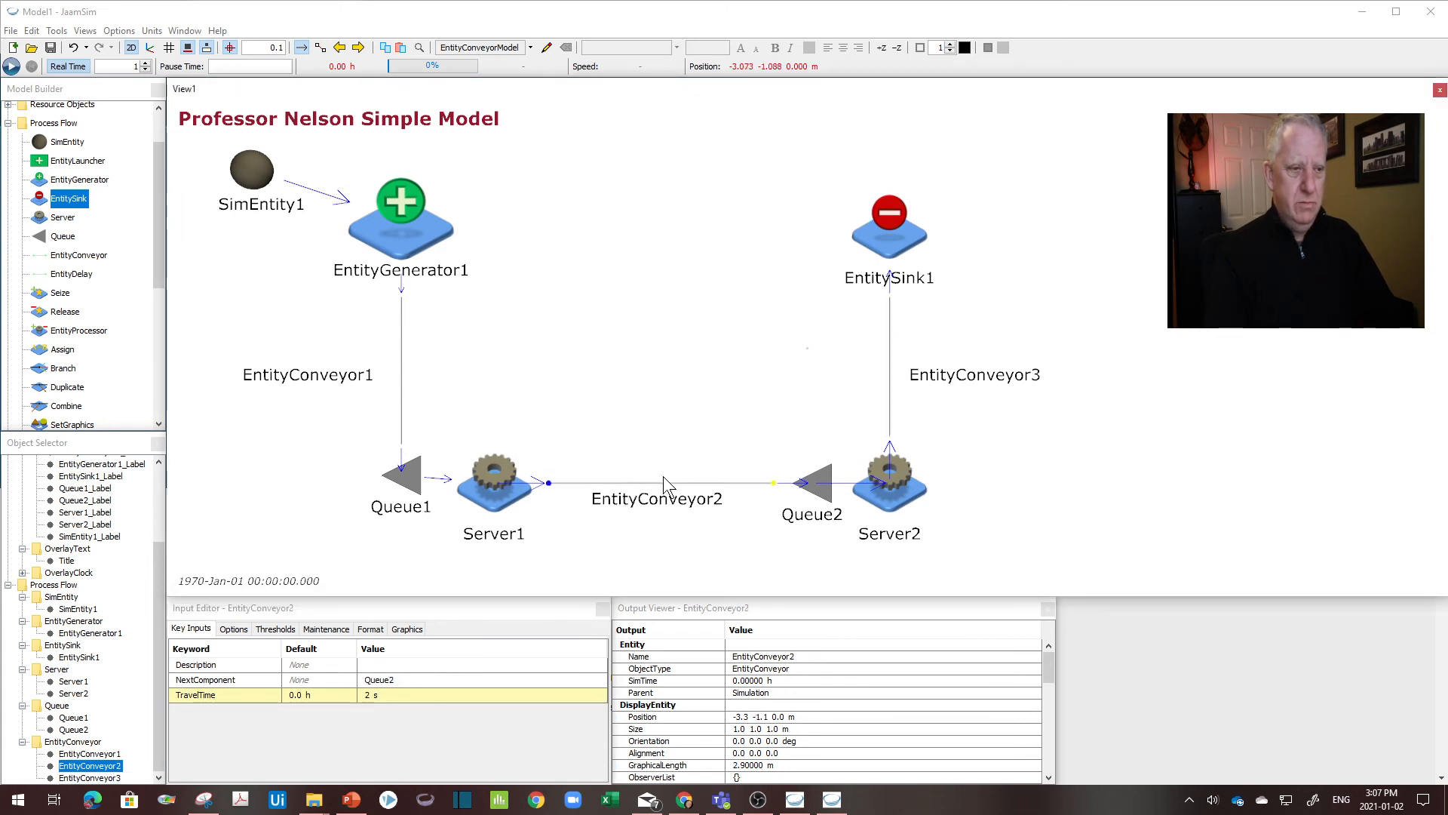
click(890, 388)
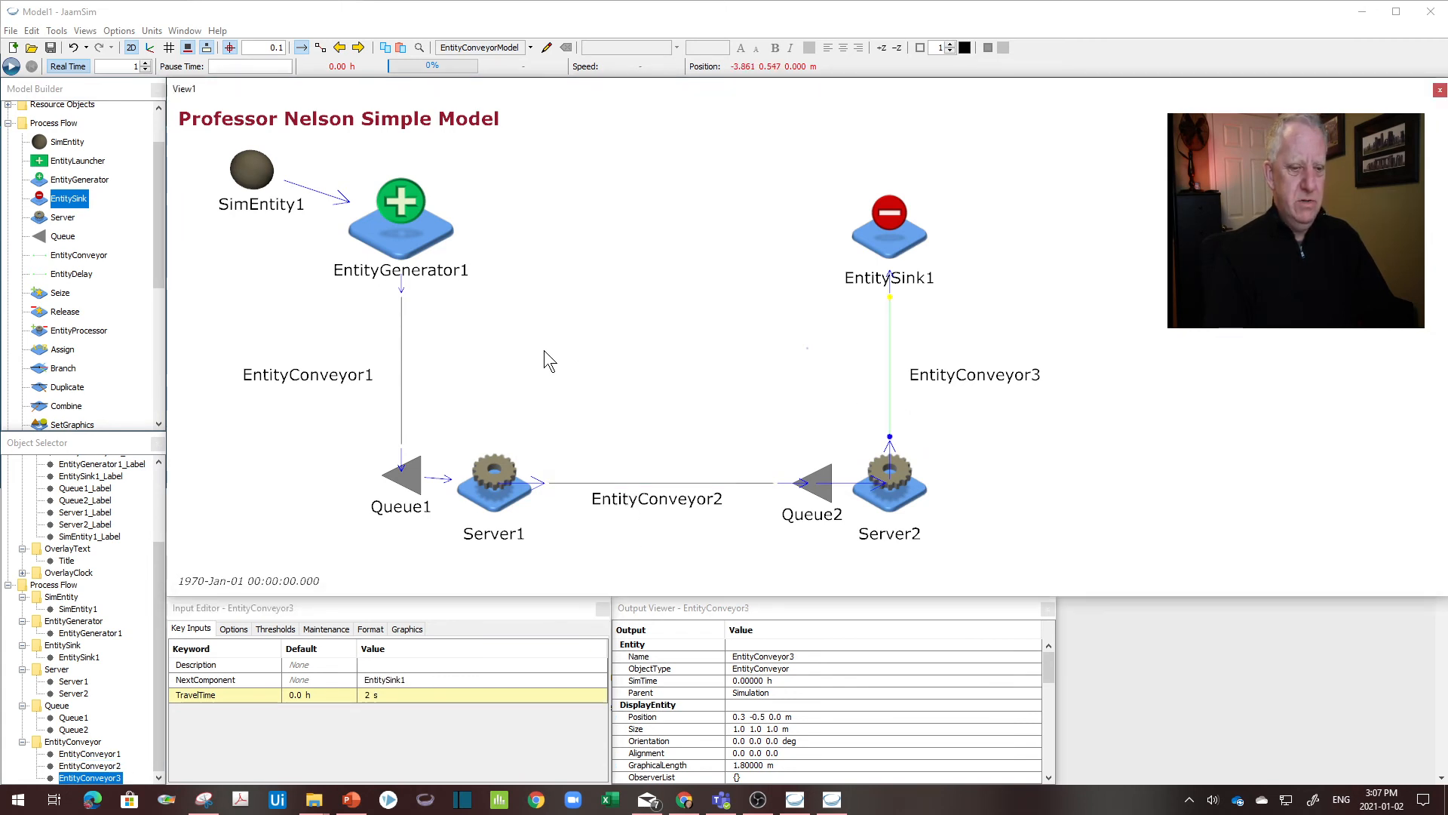
Step: Review the available options for Queue1's FIFO input without changing it, and clear the selection
click(407, 479)
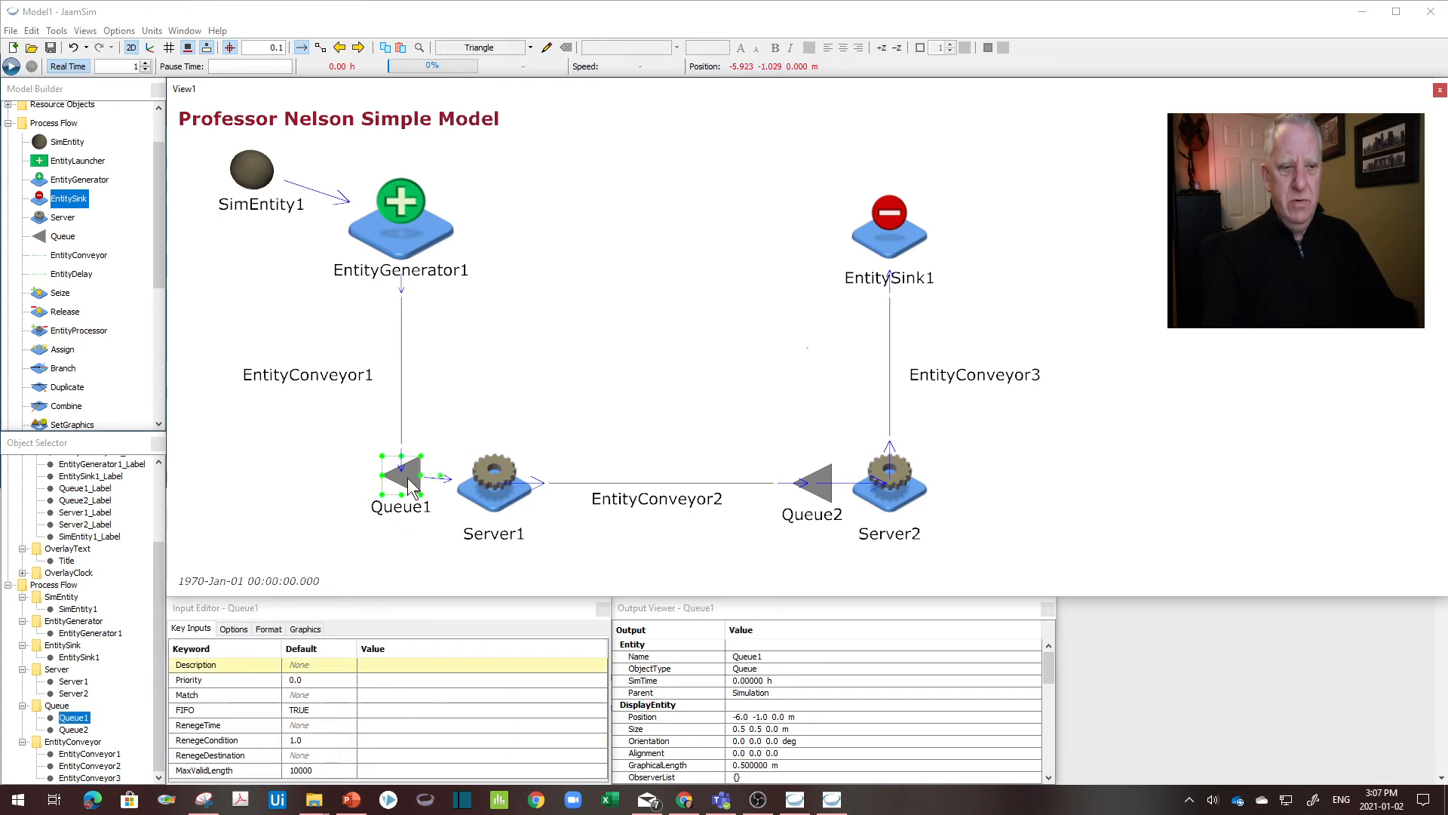
click(381, 710)
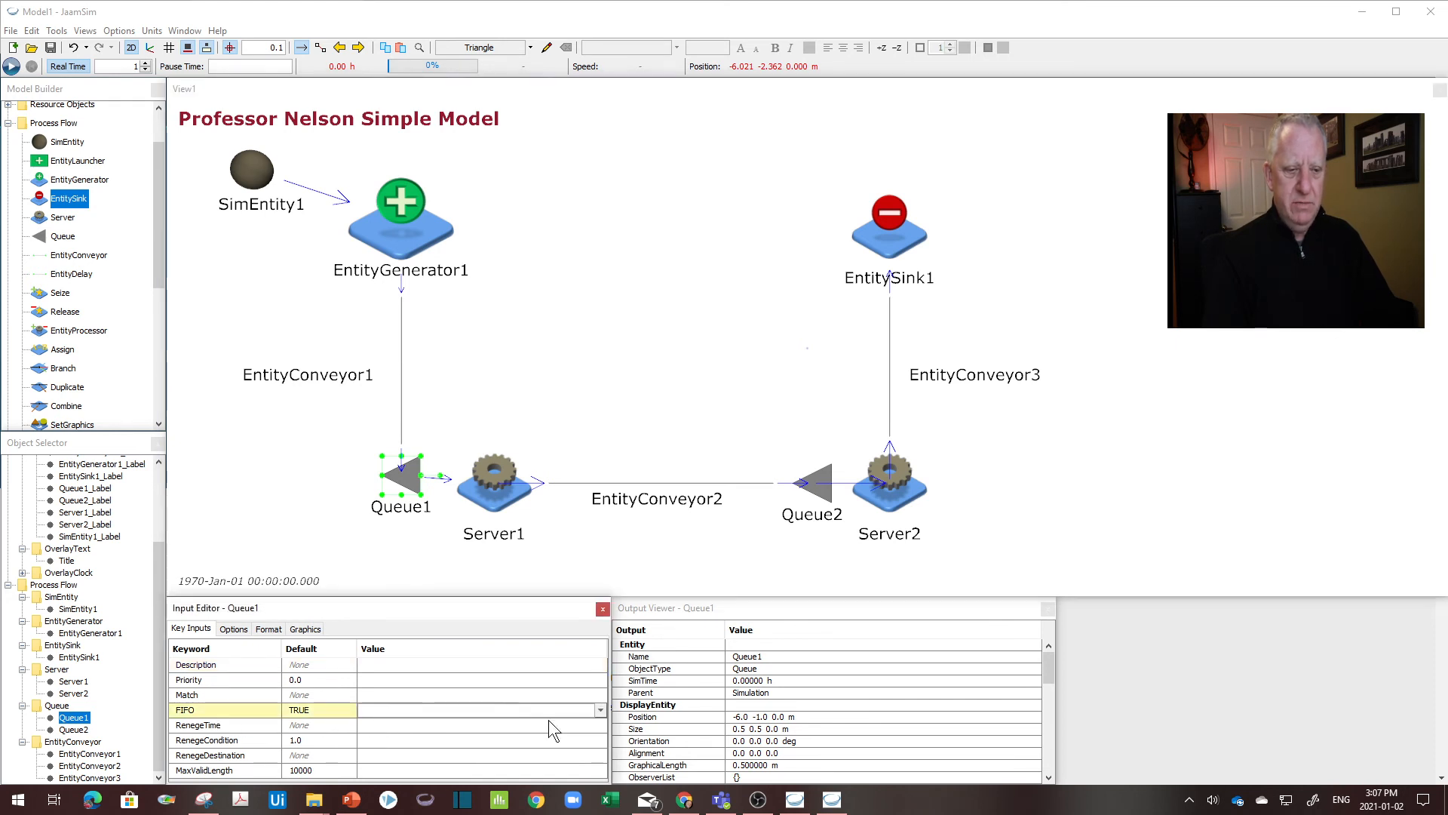
click(599, 712)
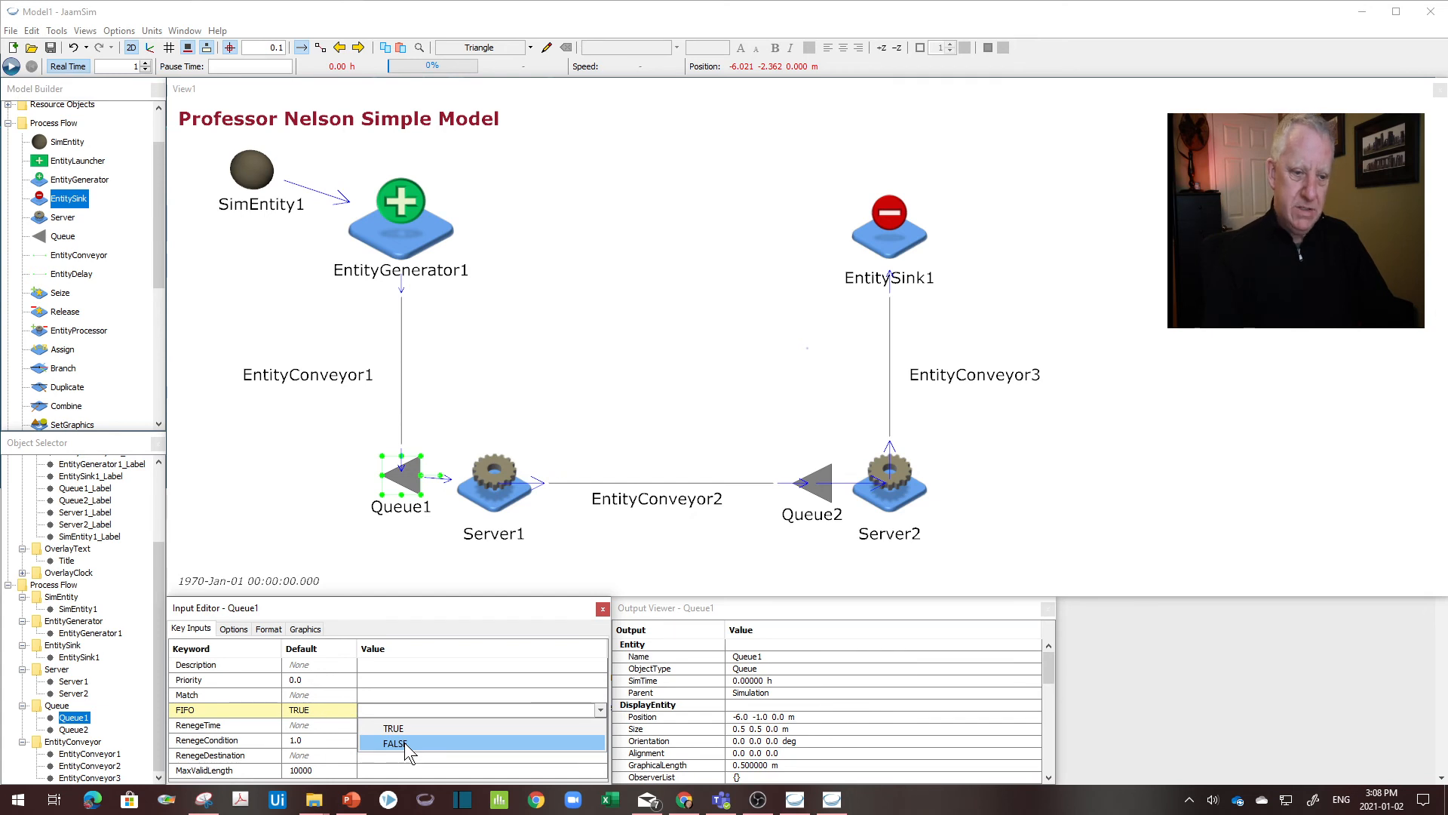
click(405, 697)
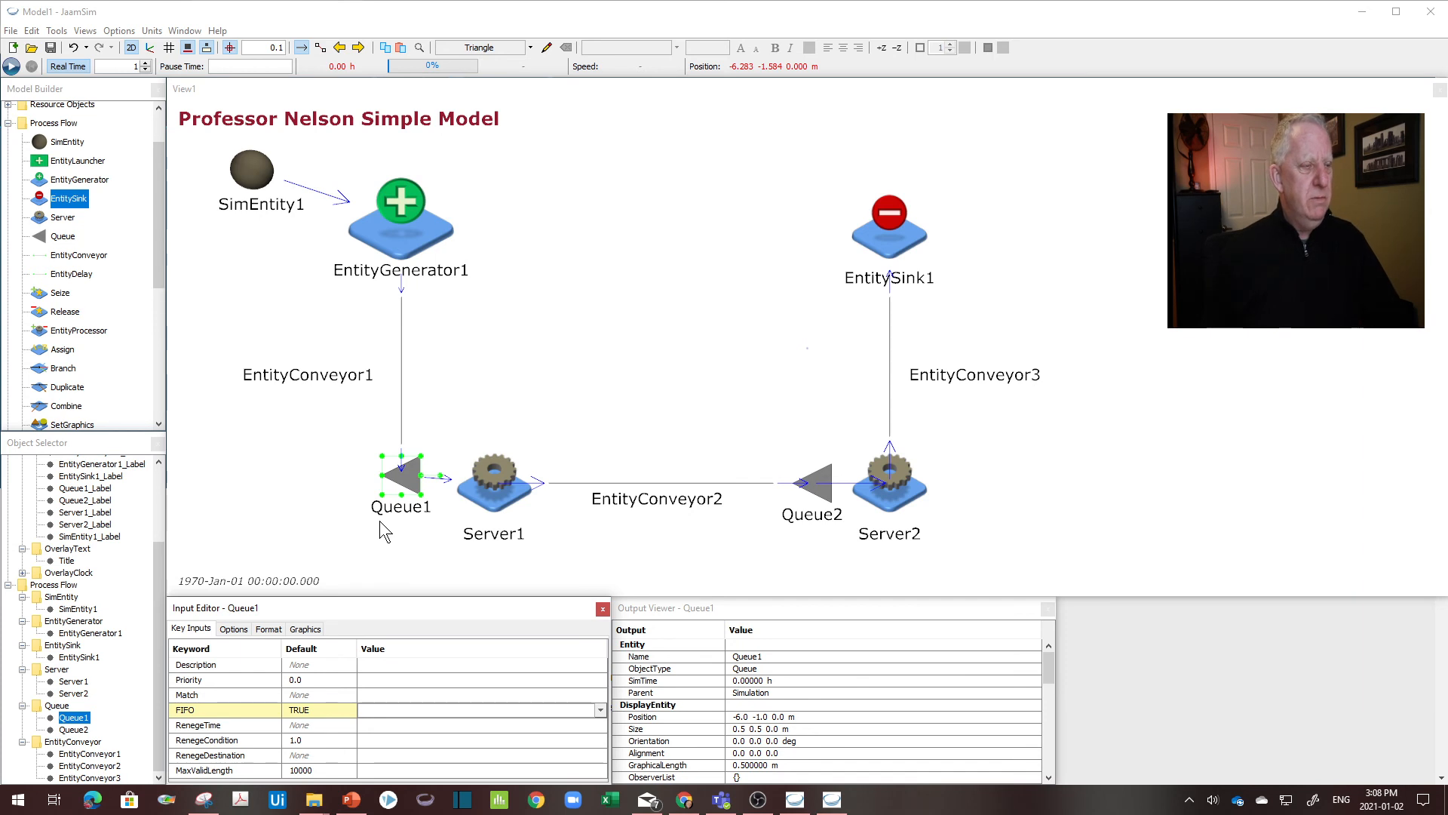
click(1079, 335)
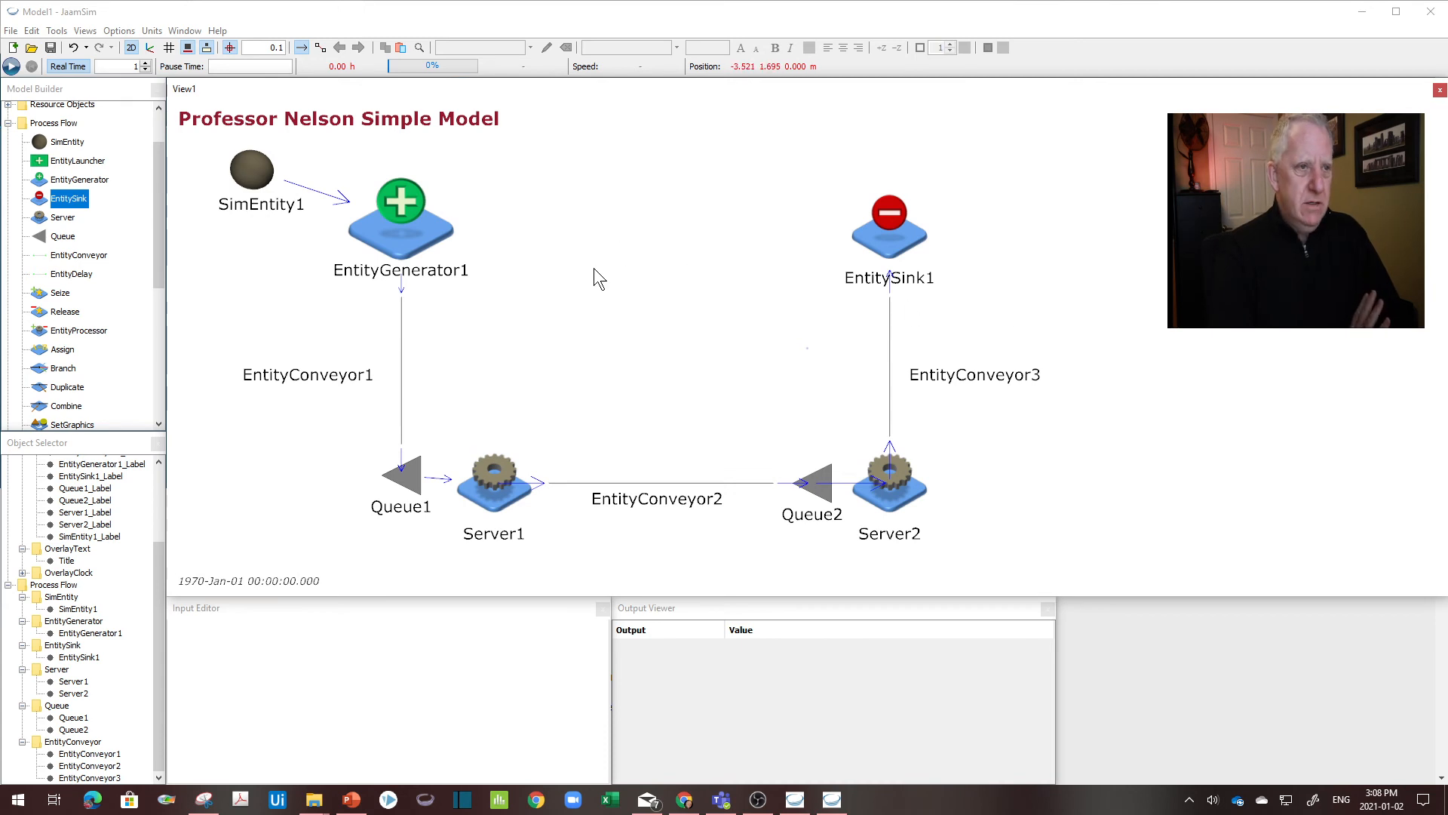
Step: Start the simulation run, saving the model in the Models folder as "bn short tutorial"
drag(594, 270, 612, 274)
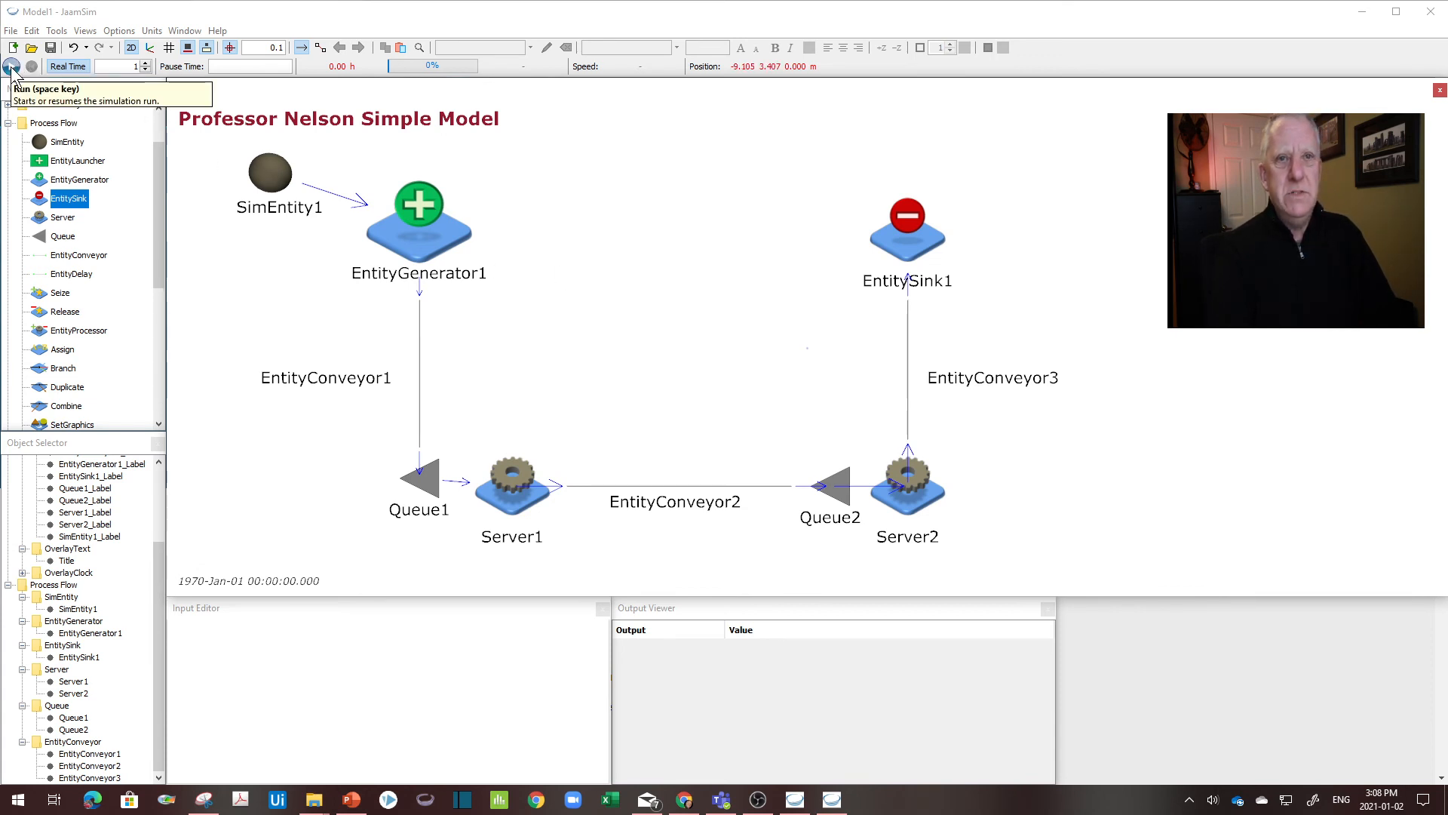
click(11, 68)
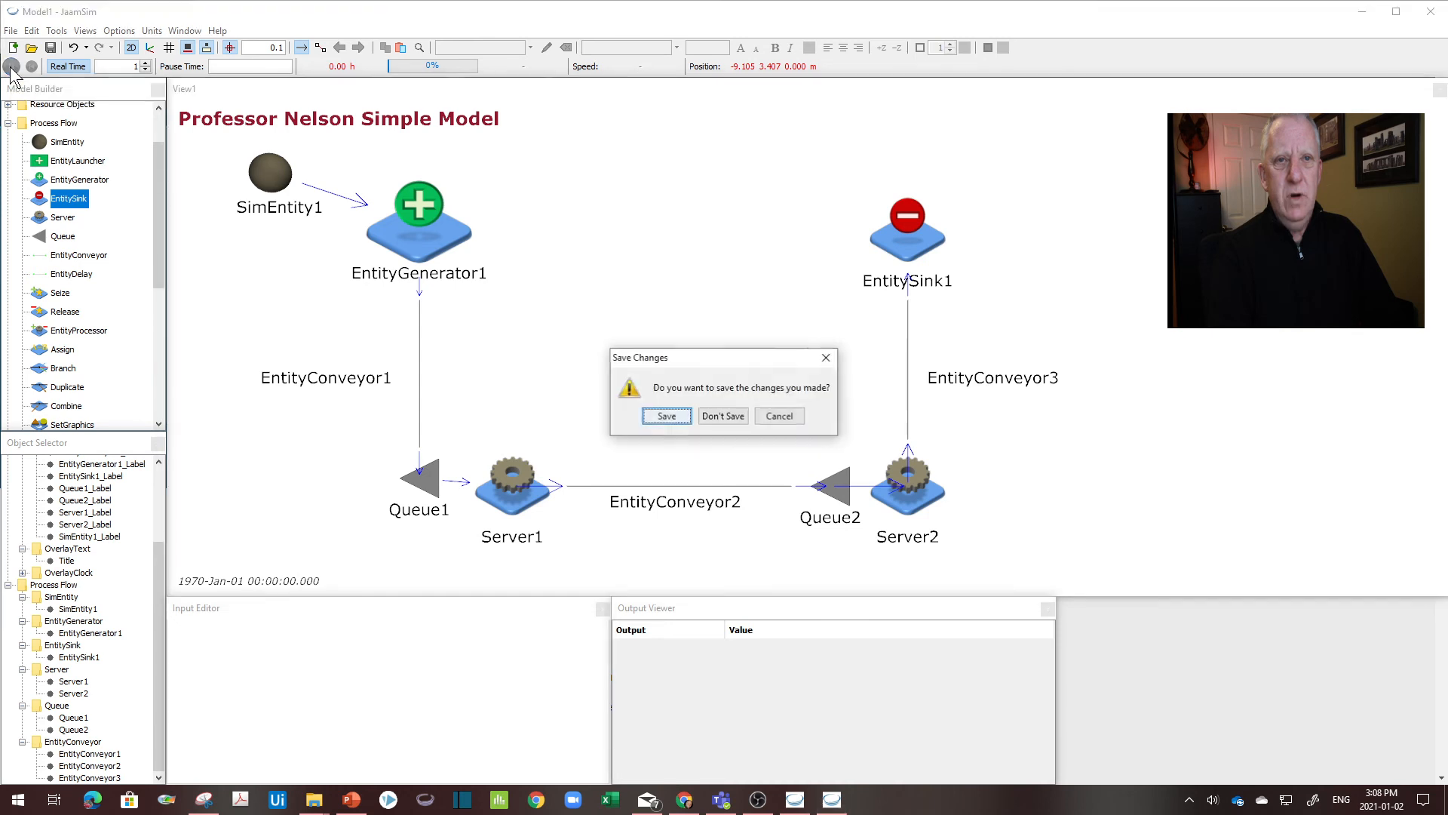
click(660, 417)
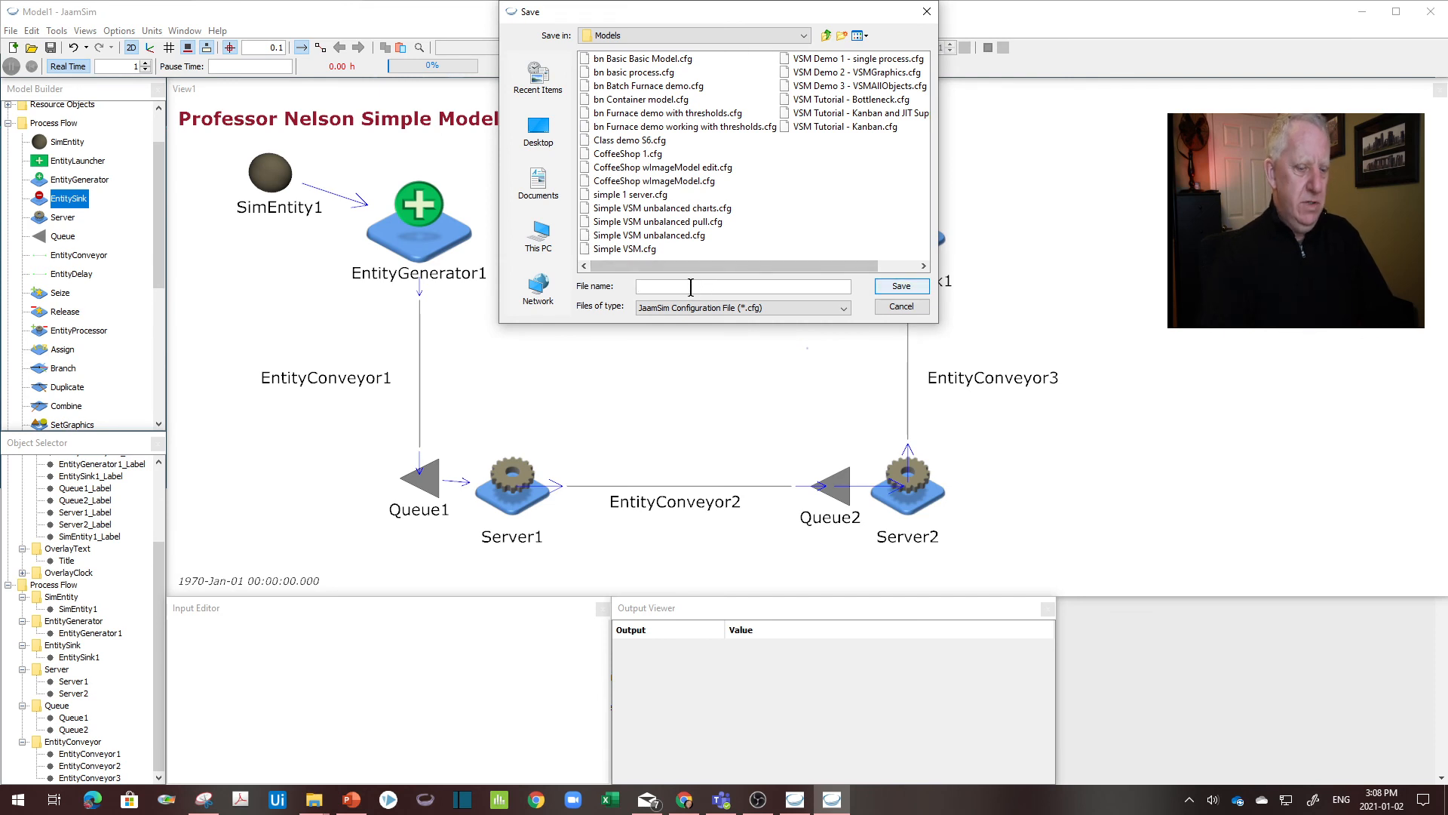
text(bn )
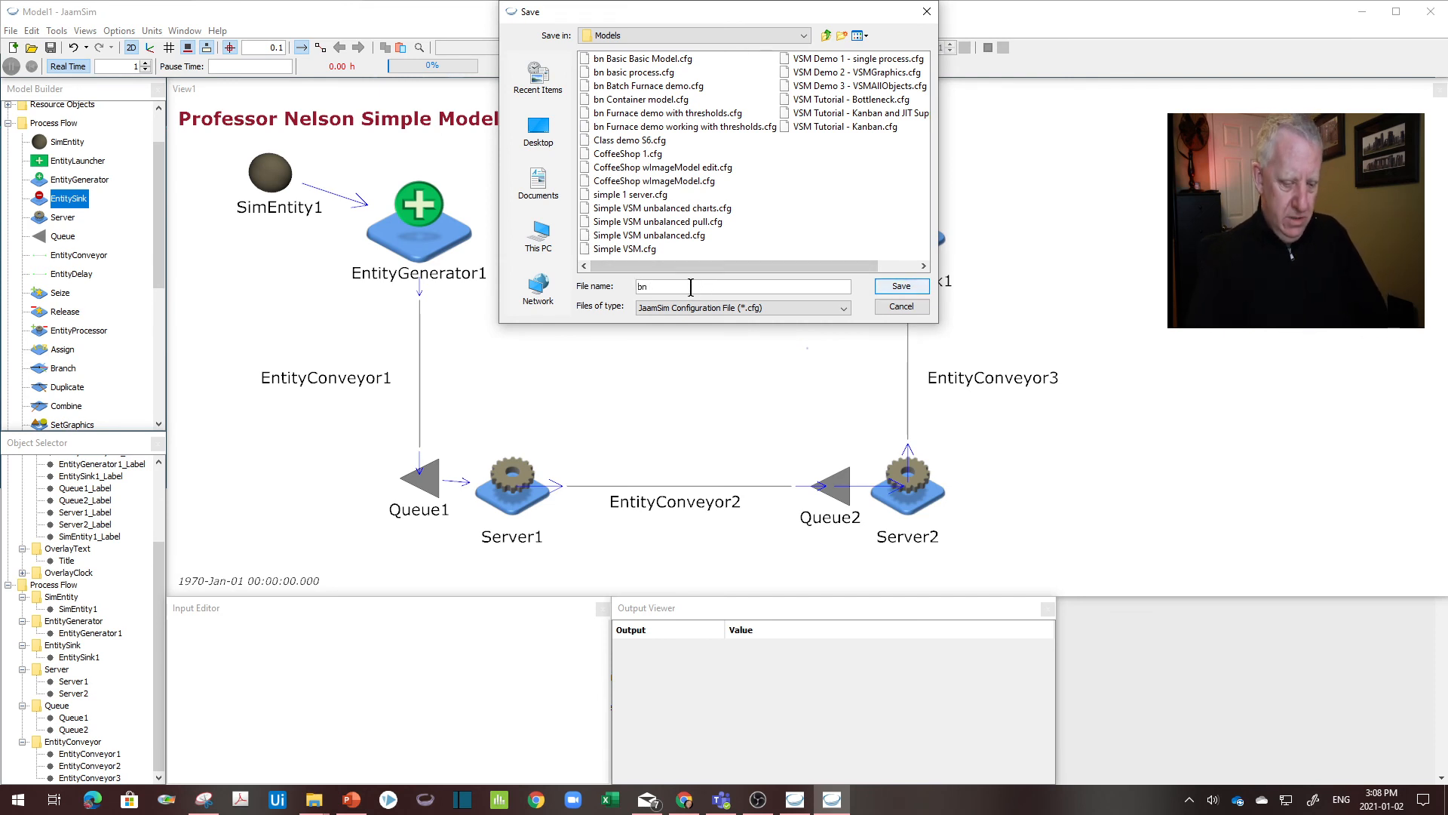
text(short tur)
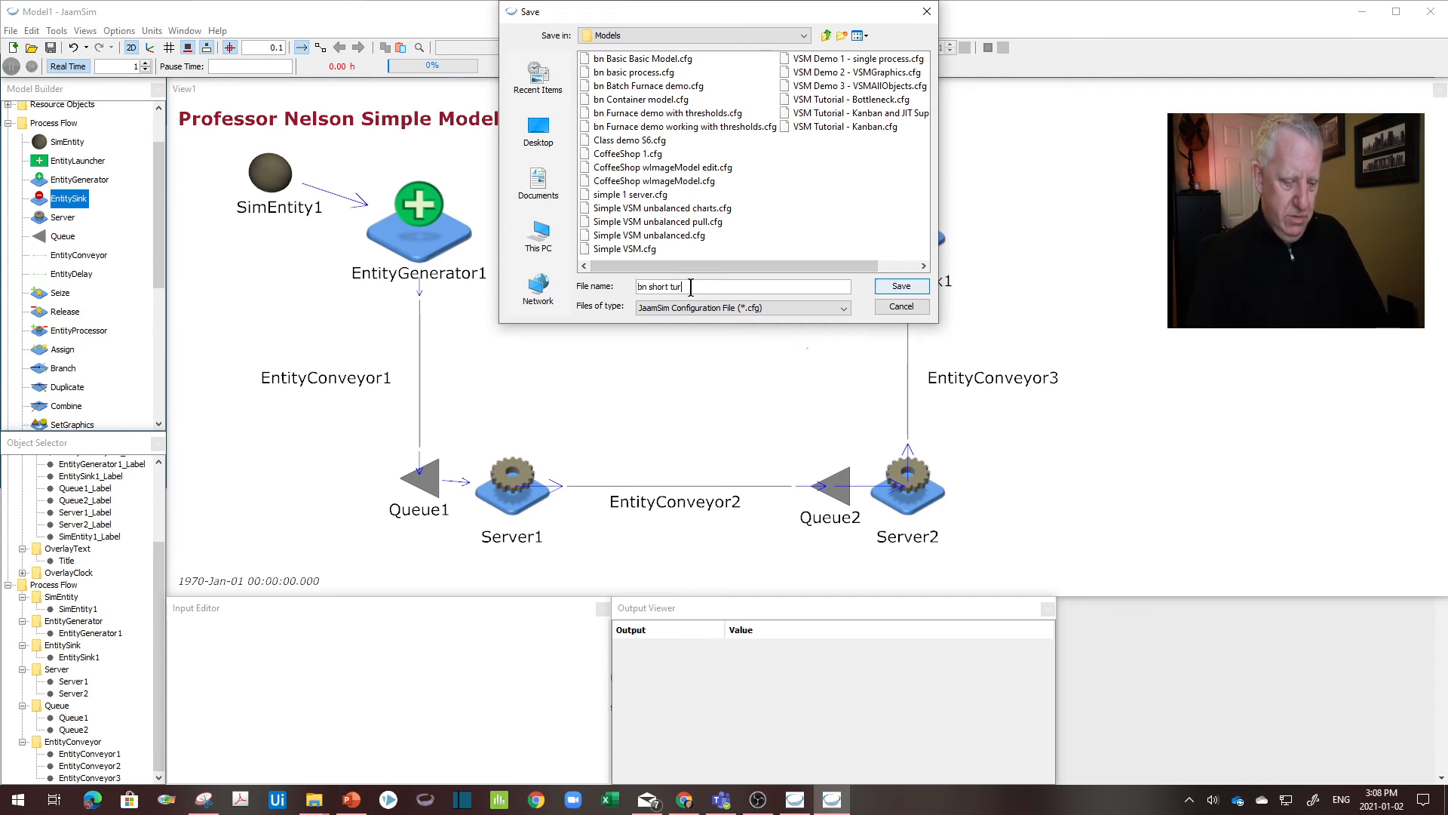
key(BackSpace)
text(tor)
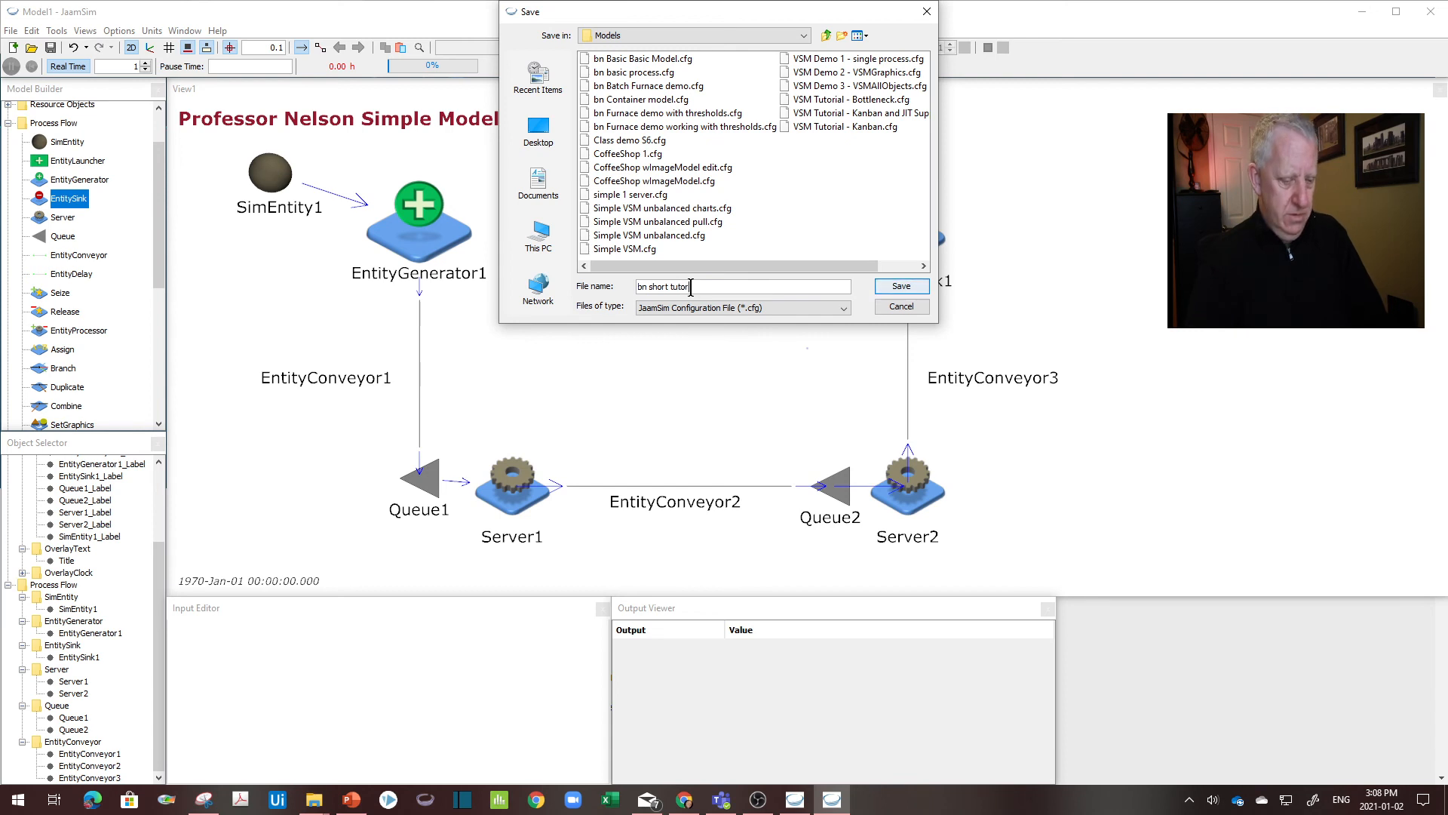
text(ial)
click(902, 286)
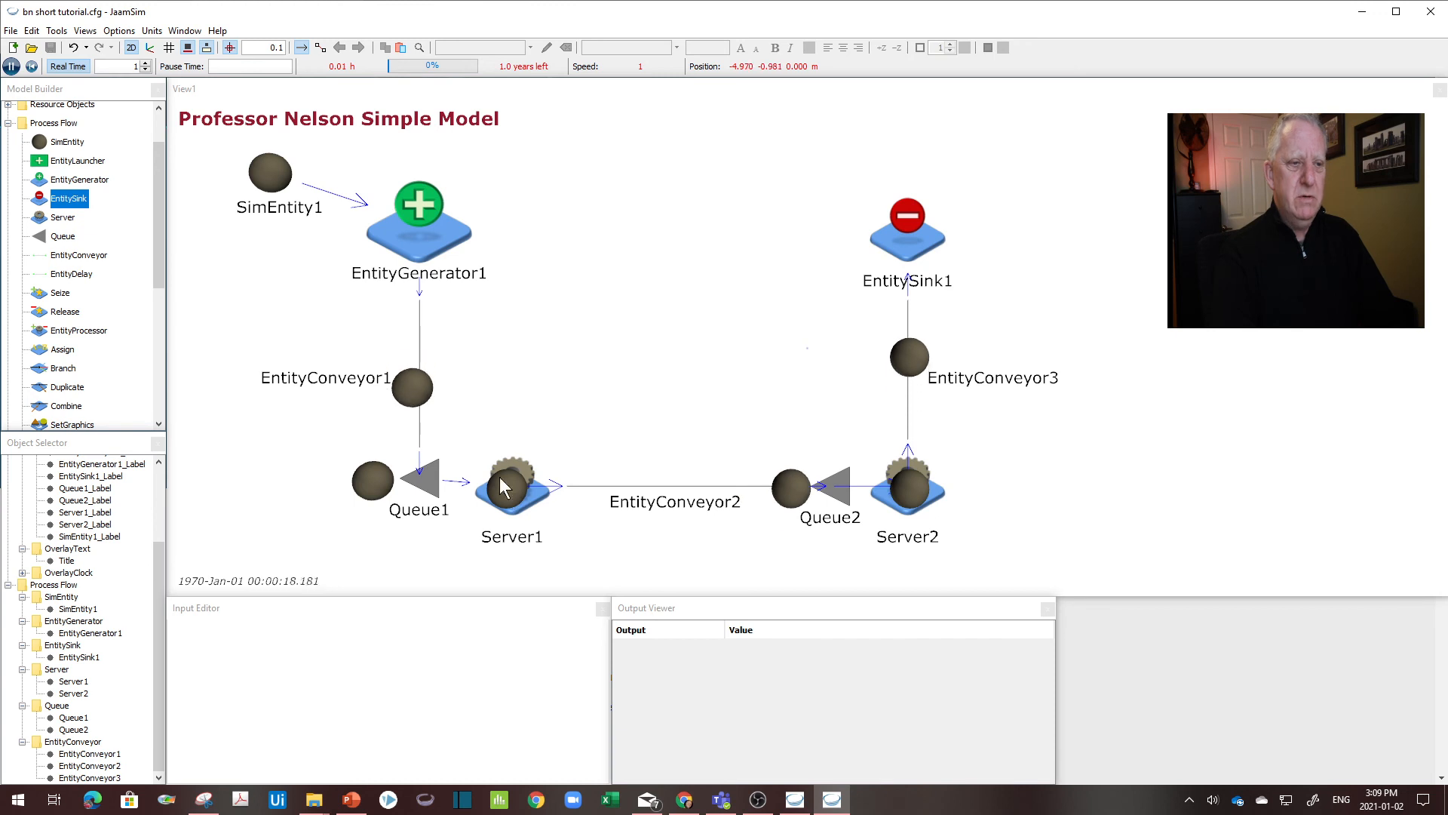
Step: Examine Server1, Server2 and the queues feeding them while the simulation runs
click(532, 510)
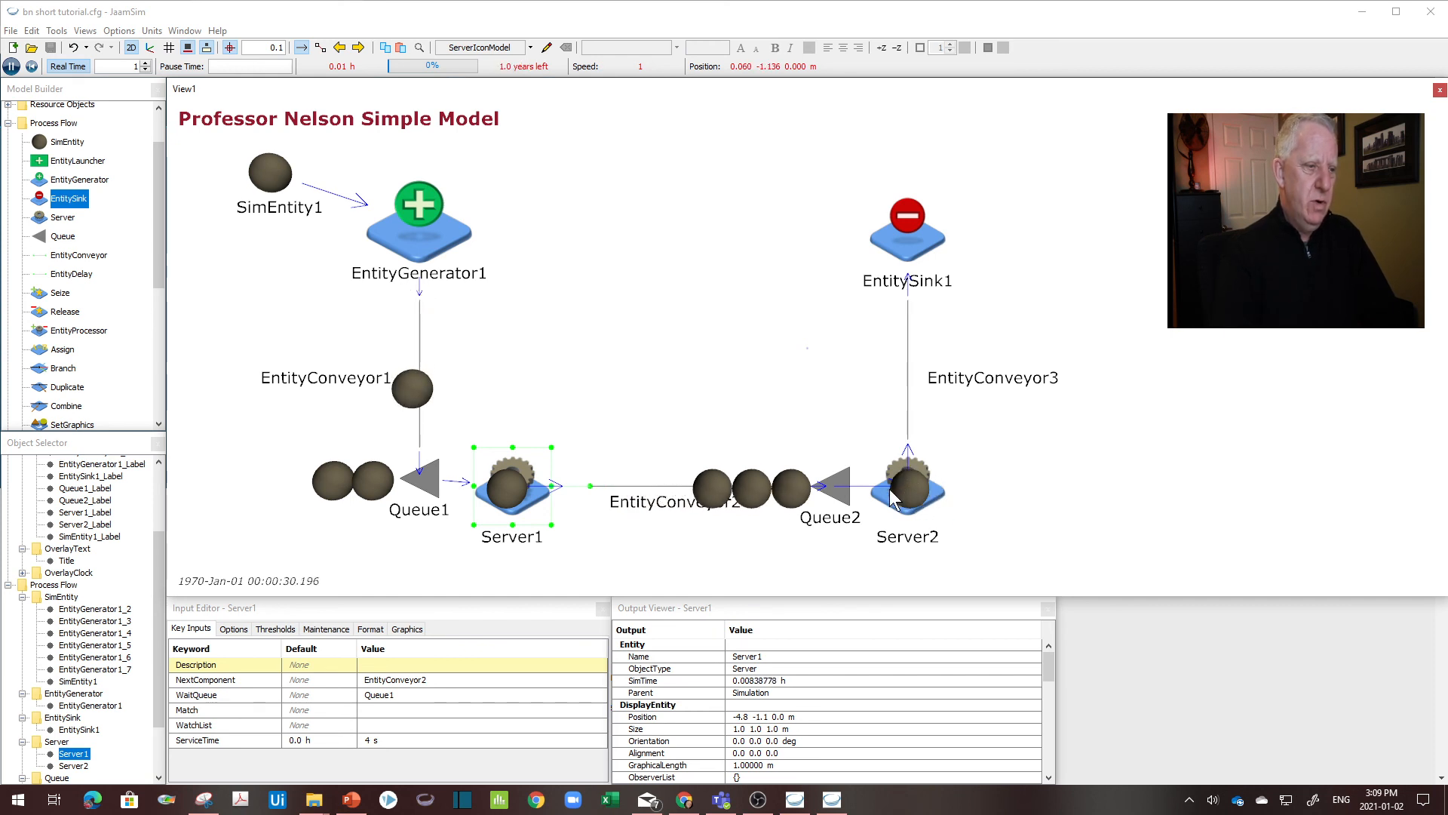
click(938, 494)
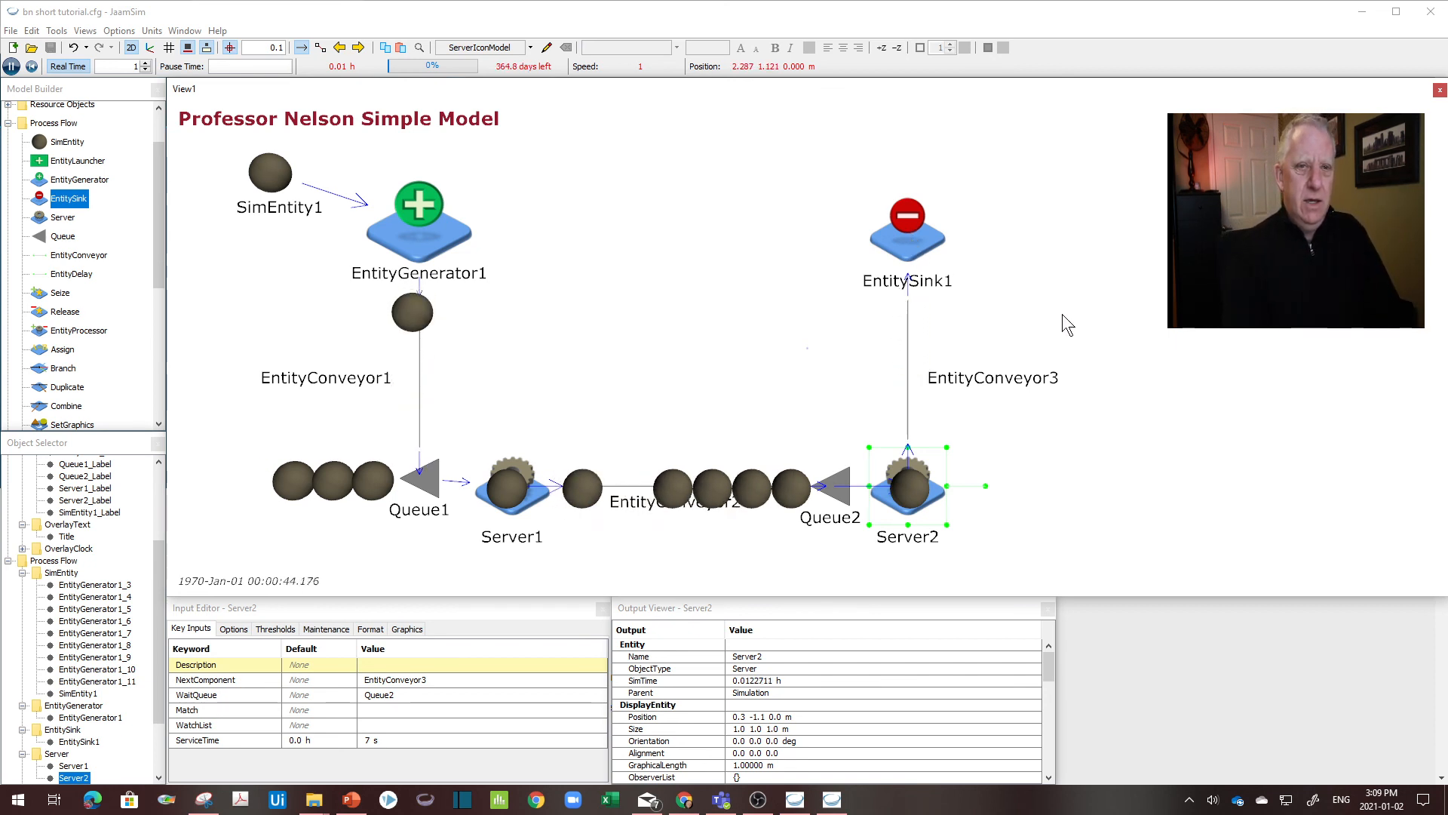
mouse_move(656, 283)
mouse_down()
mouse_move(679, 286)
mouse_move(669, 278)
mouse_up()
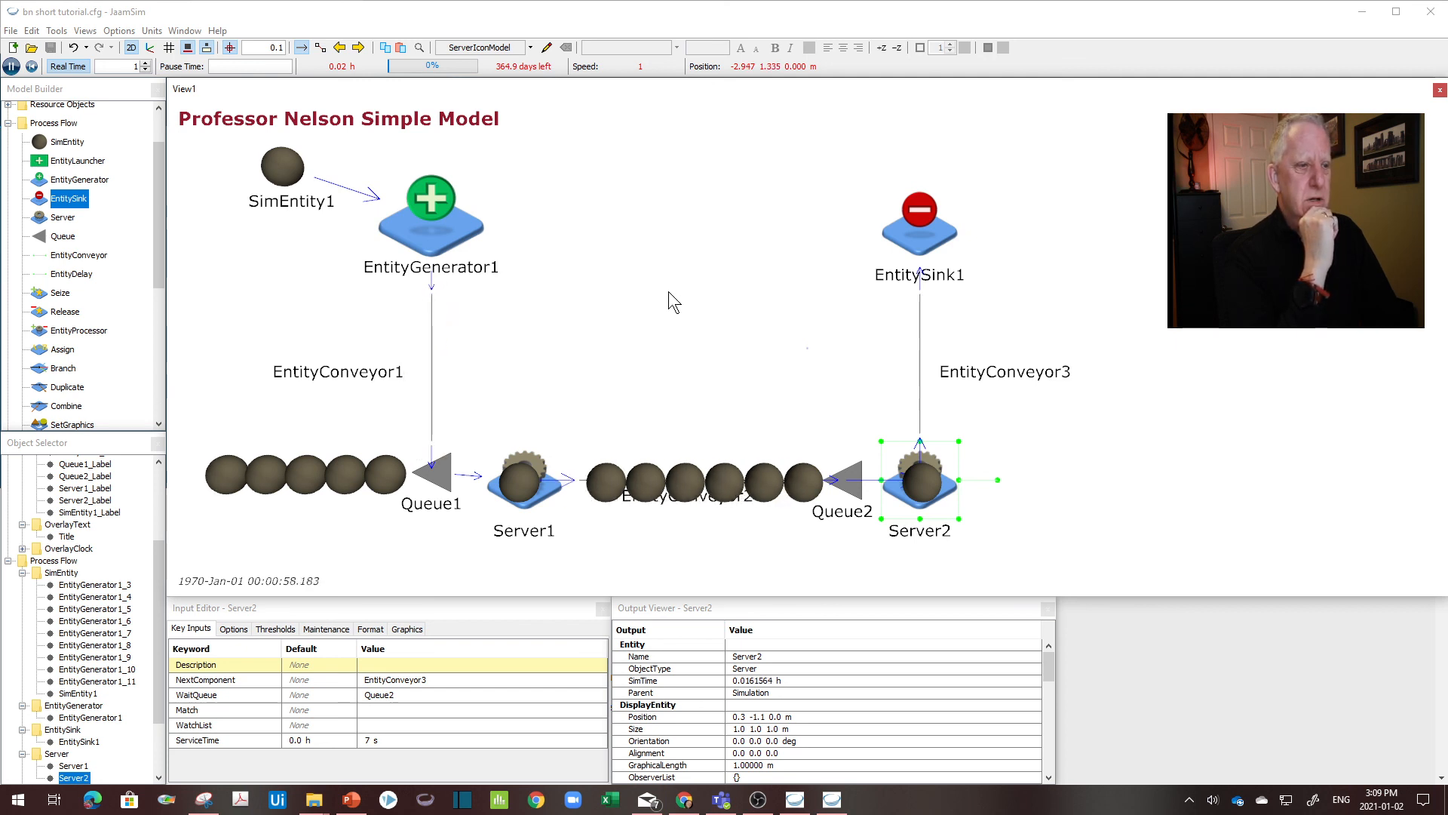
drag(669, 293, 764, 304)
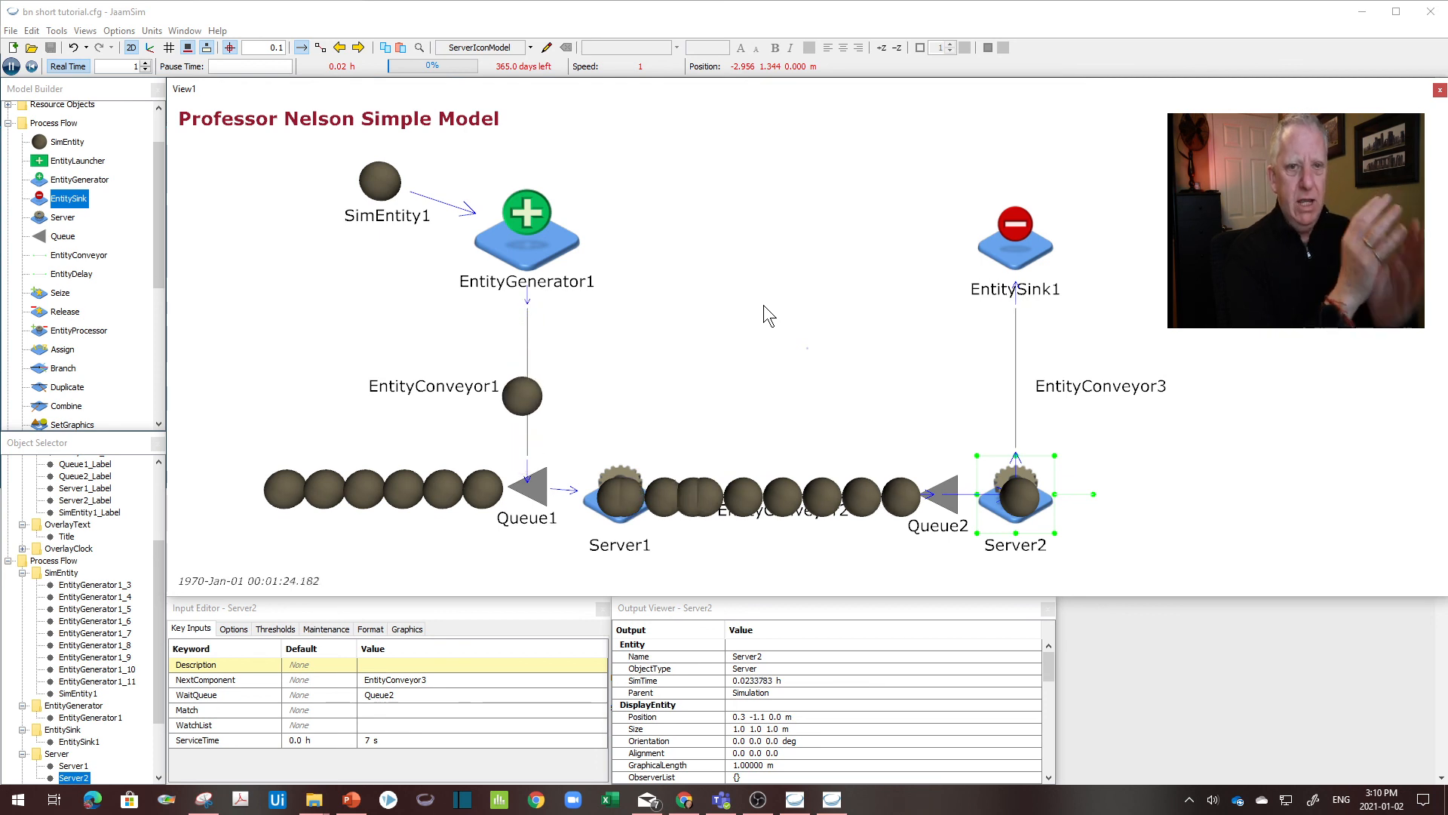
mouse_move(157, 170)
mouse_down()
mouse_move(149, 338)
mouse_move(157, 172)
mouse_up()
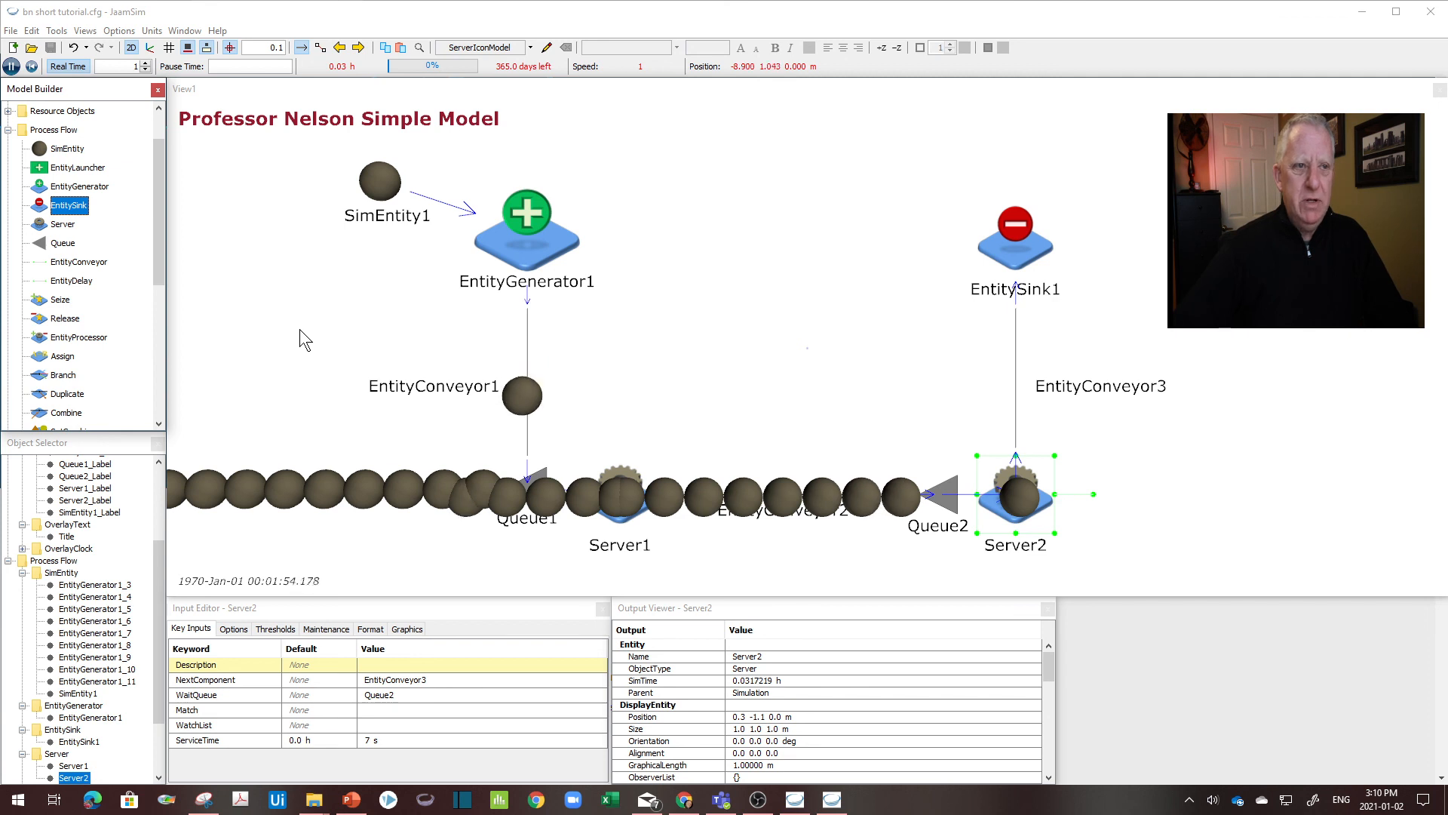
drag(274, 332, 351, 333)
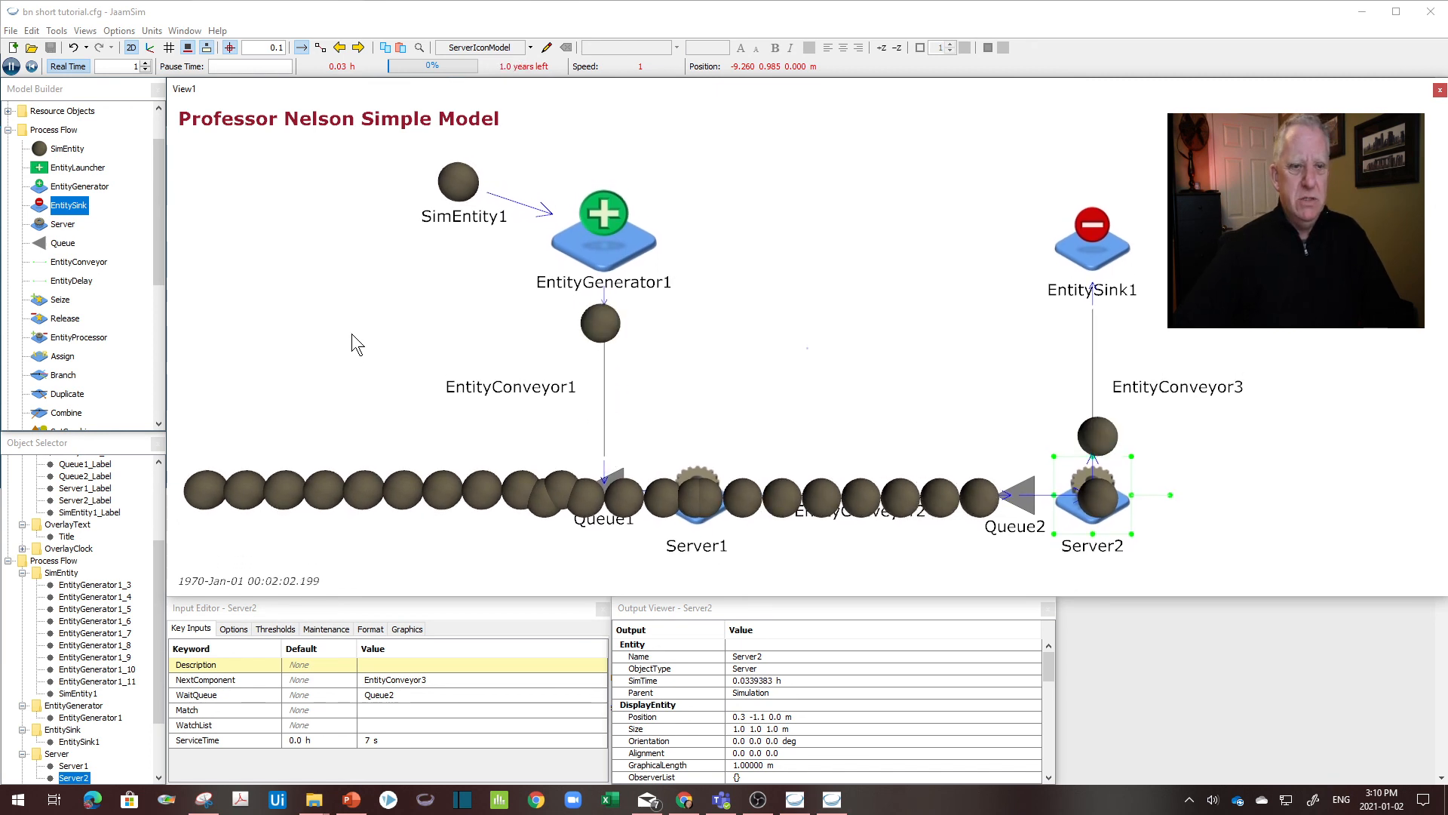